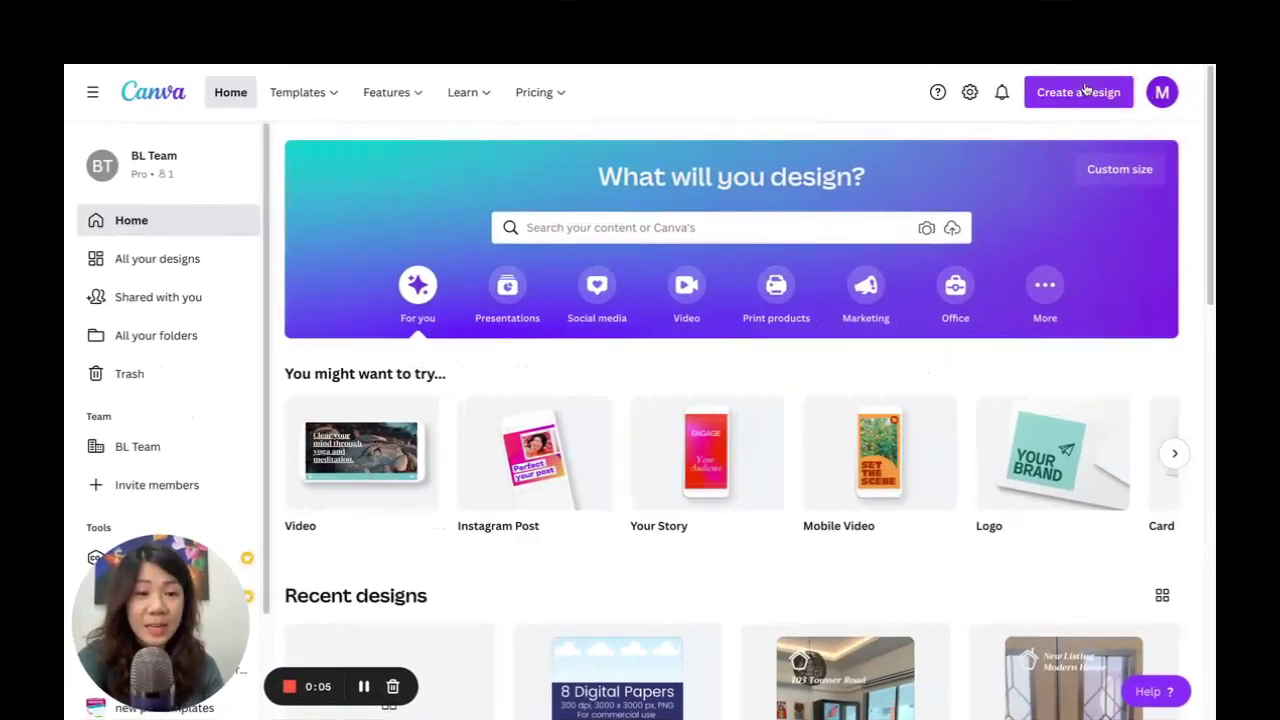
Create a new blank design in the US Letter Document format, 8.5 × 11 in
click(1110, 92)
text(US lettter)
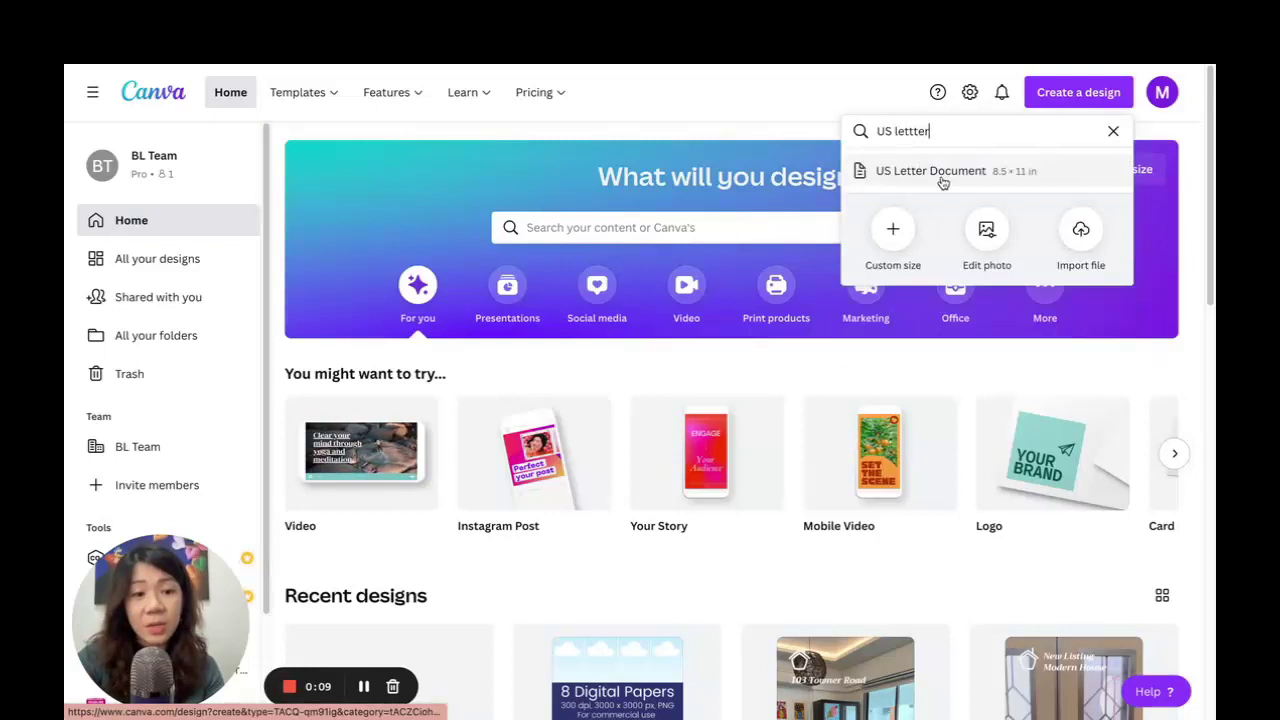
click(924, 170)
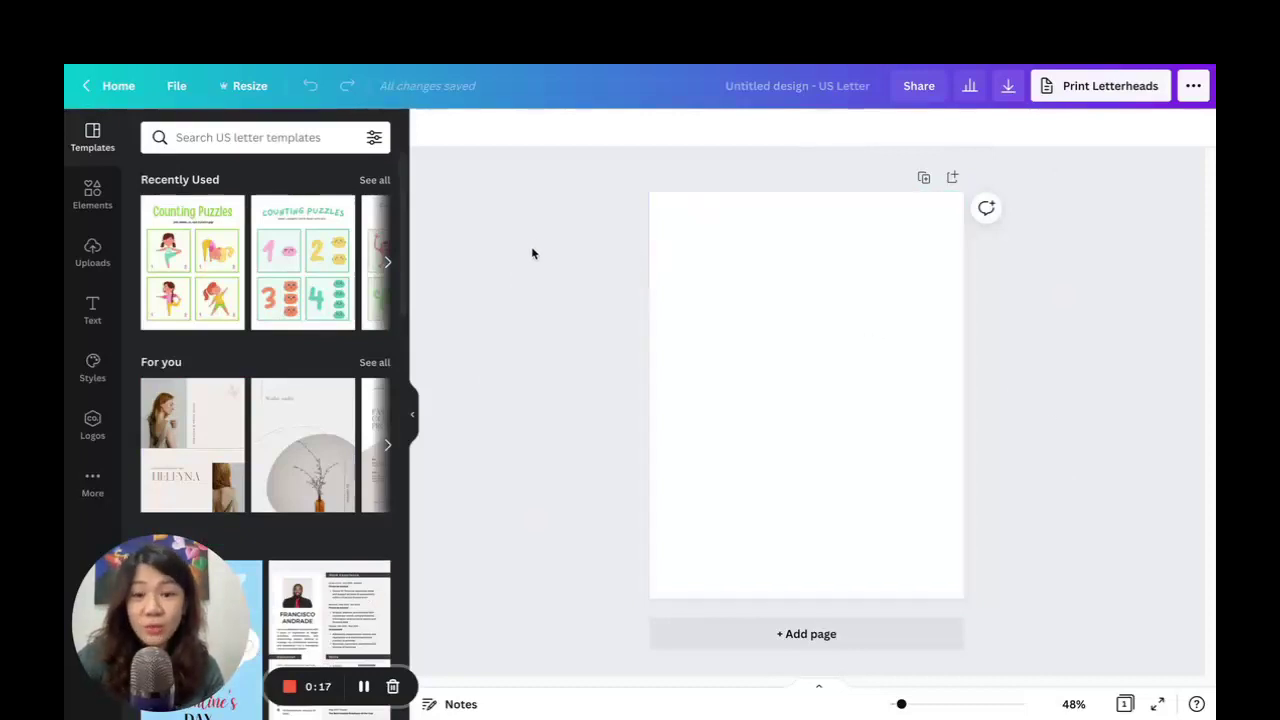
Insert the plain, unfilled grey-bordered table with three columns and four rows from the table elements onto the page
click(91, 194)
scroll(318, 345, down, 5)
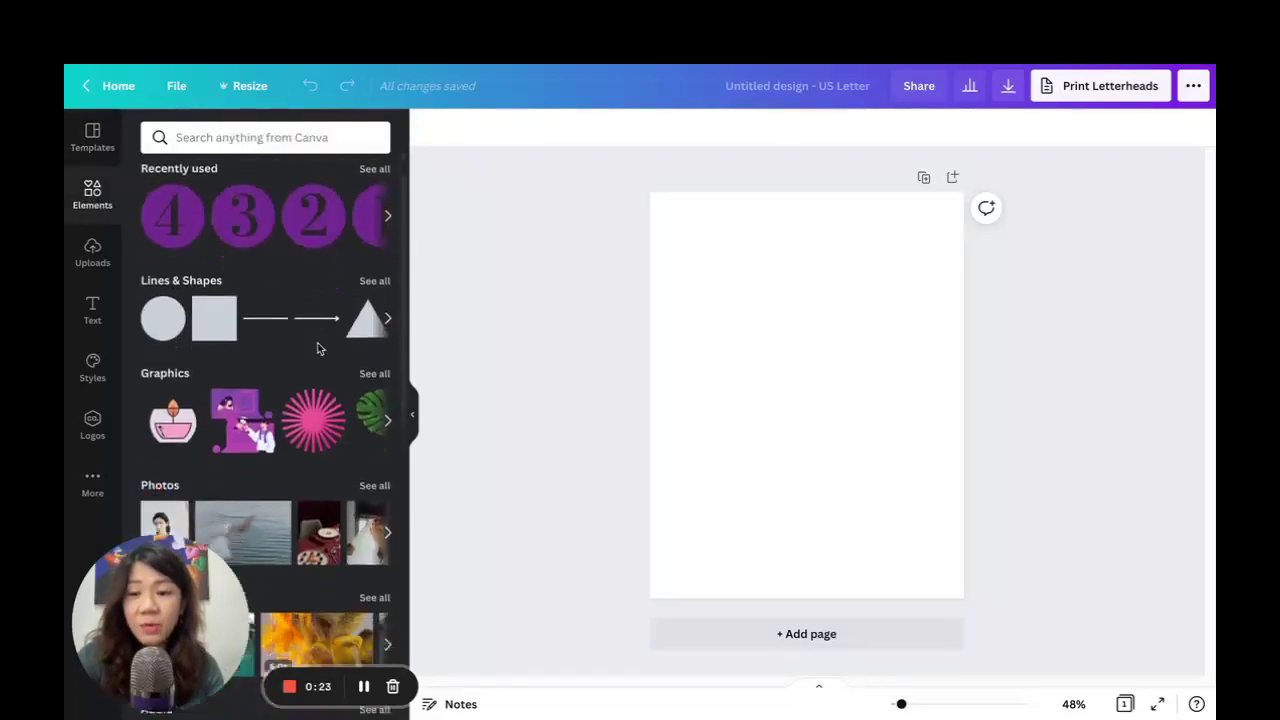
scroll(314, 336, down, 2)
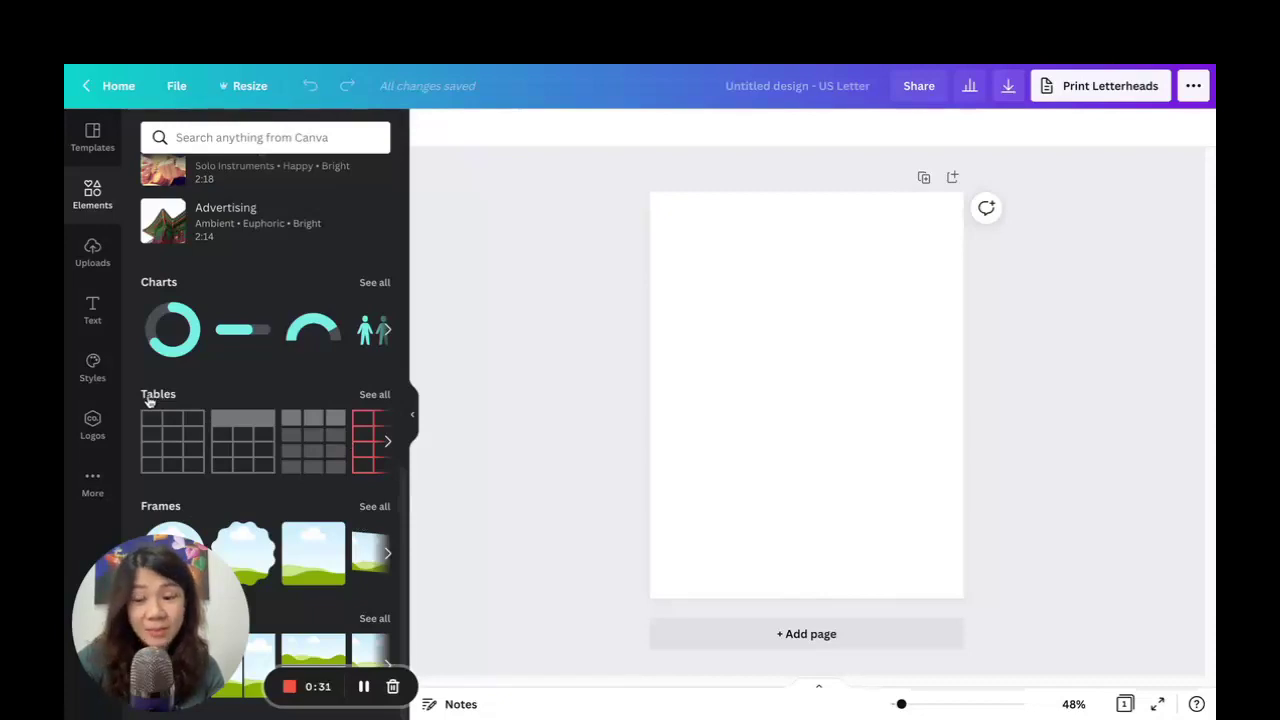
click(374, 394)
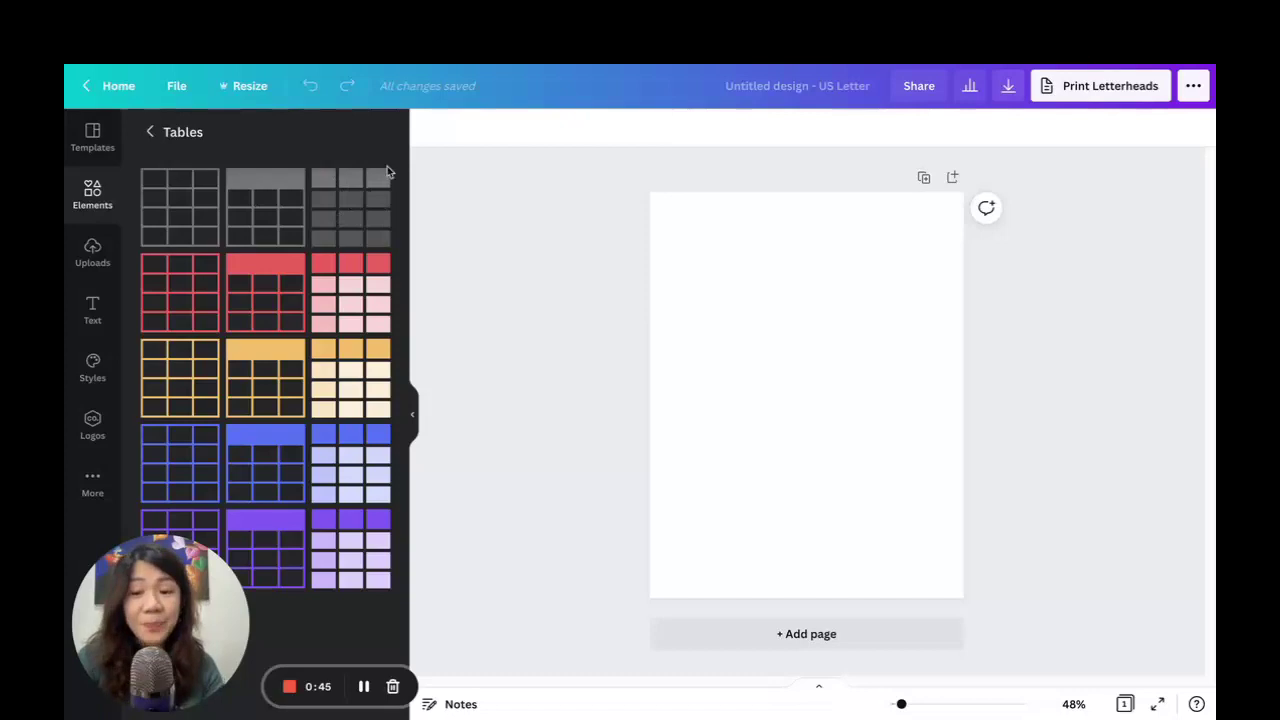
click(194, 215)
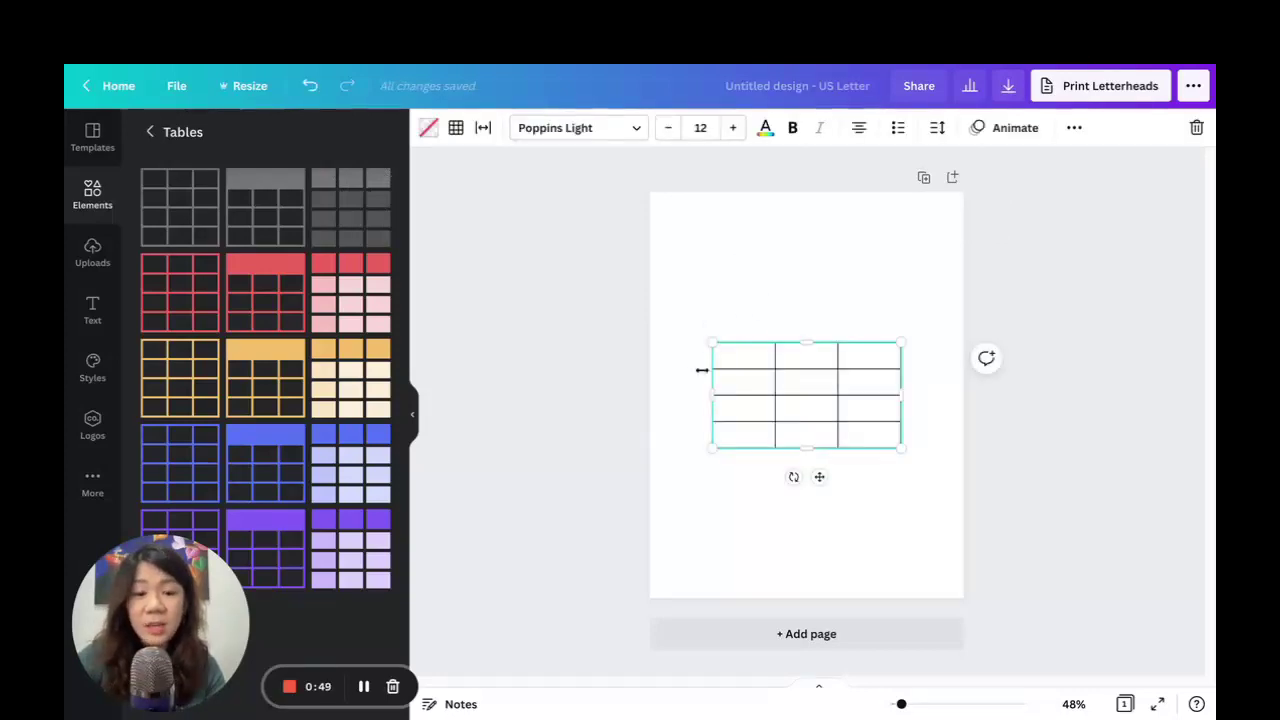
Enlarge the table to span most of the page's width and height by stretching its corners and bottom edge
drag(711, 342, 676, 234)
drag(898, 233, 942, 231)
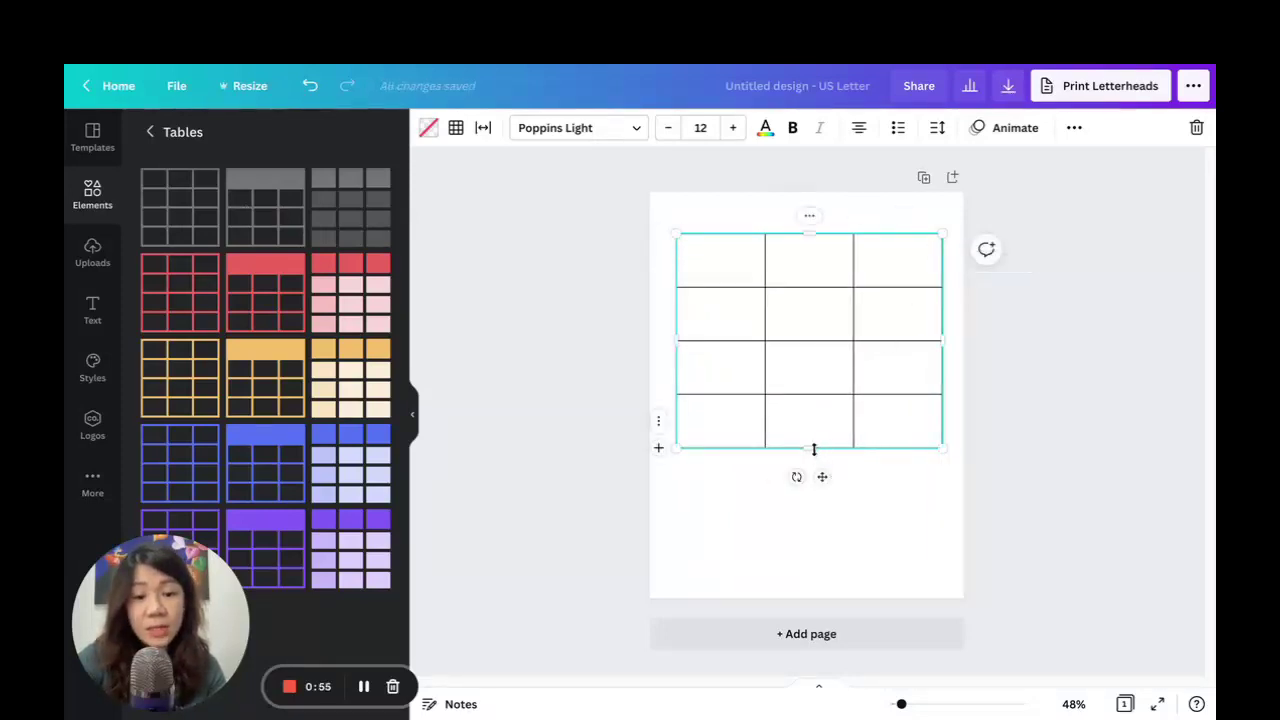
drag(810, 447, 809, 553)
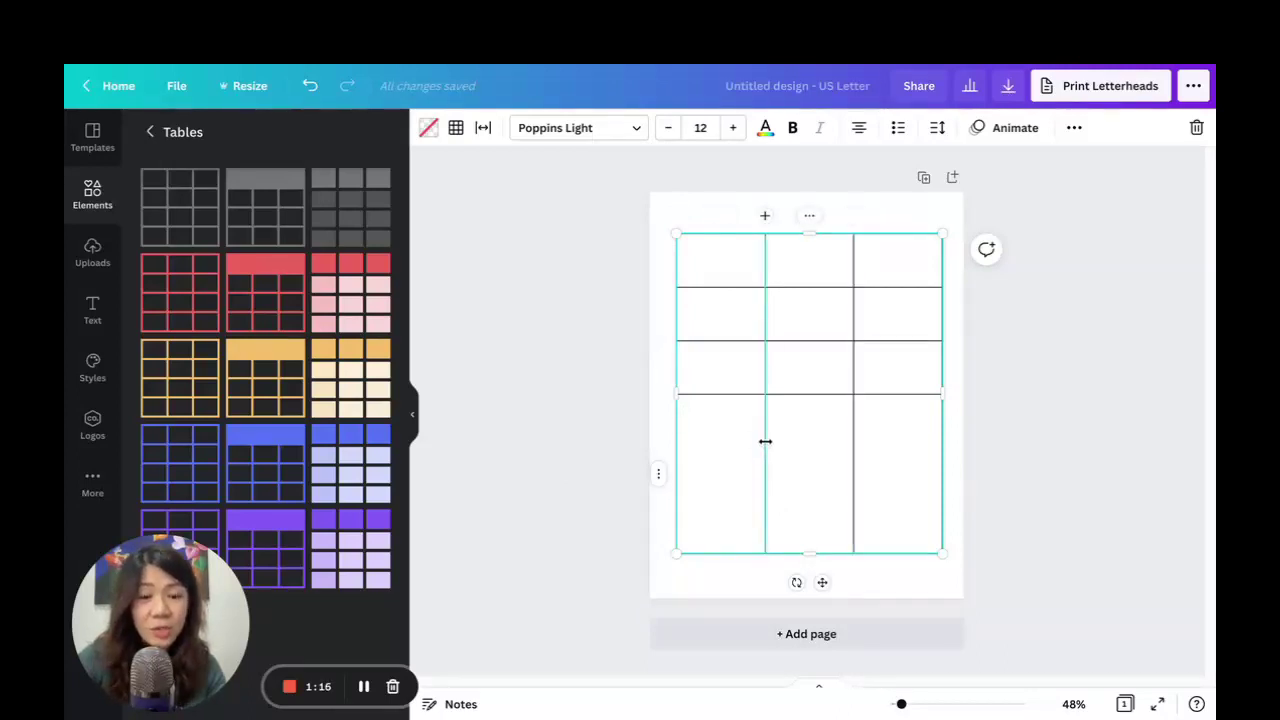
Narrow the table's first two columns, and size all columns equally again
drag(765, 440, 740, 440)
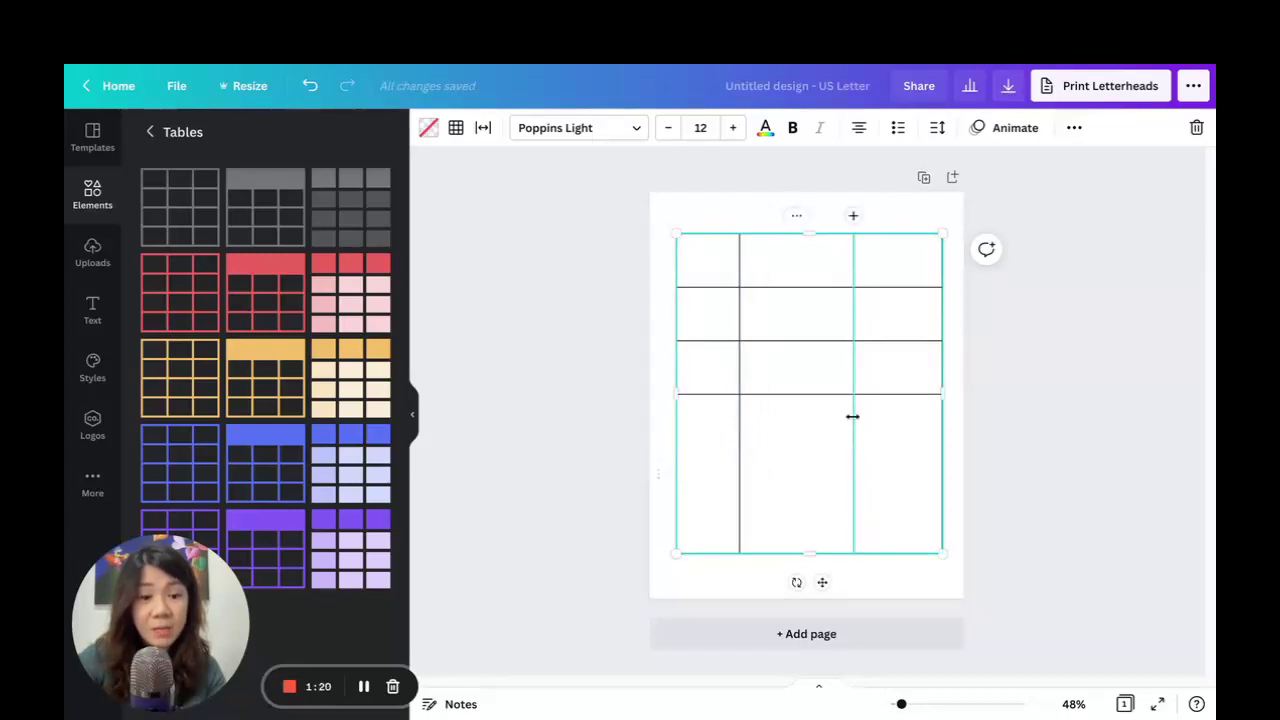
drag(854, 433, 811, 431)
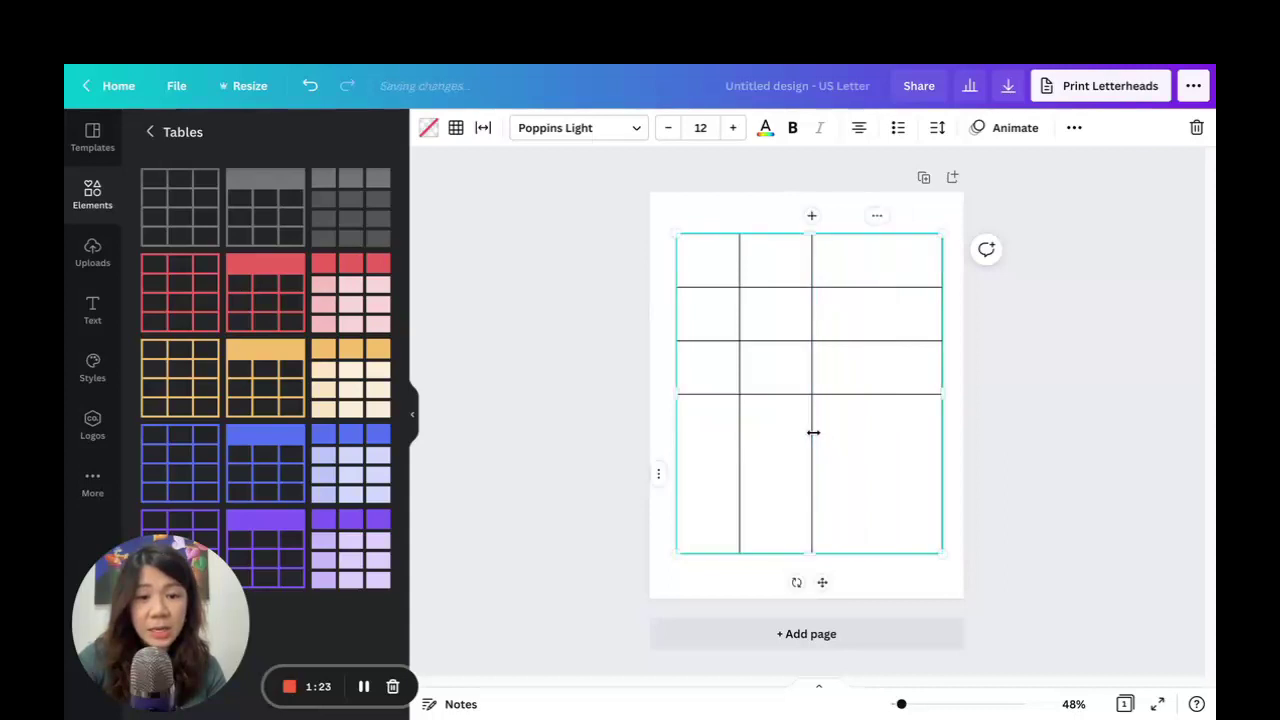
right_click(661, 476)
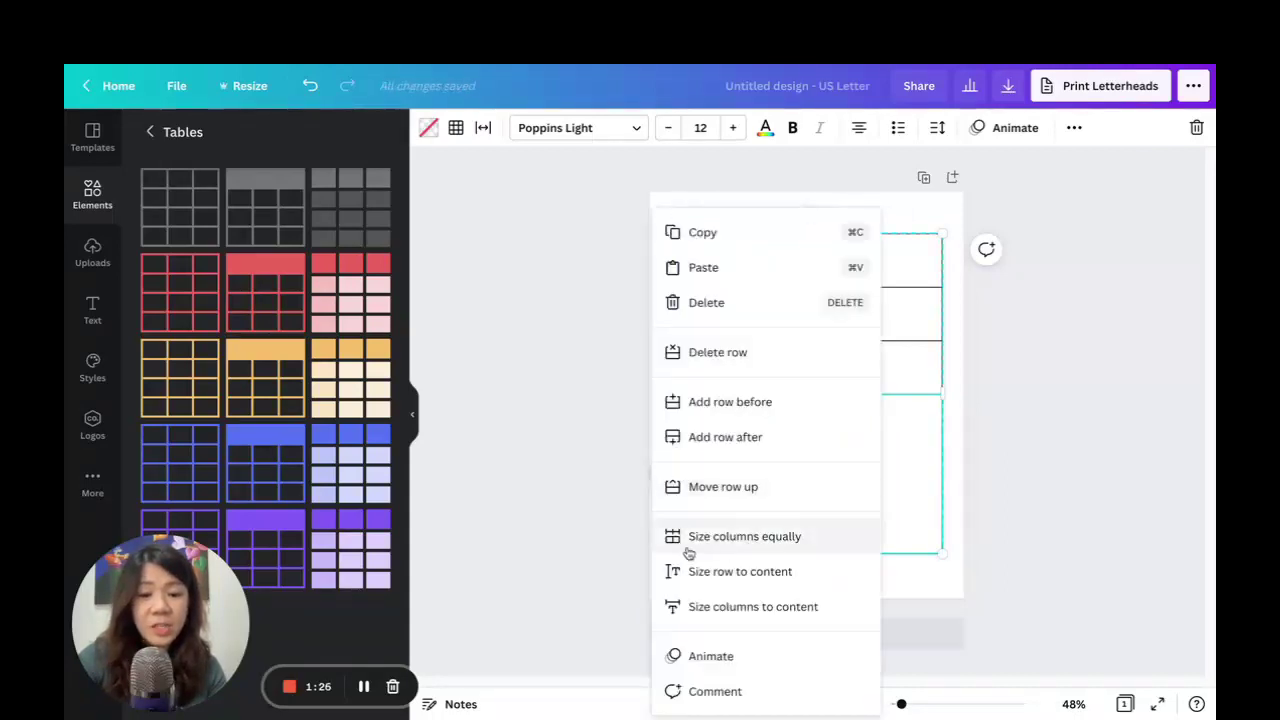
click(789, 536)
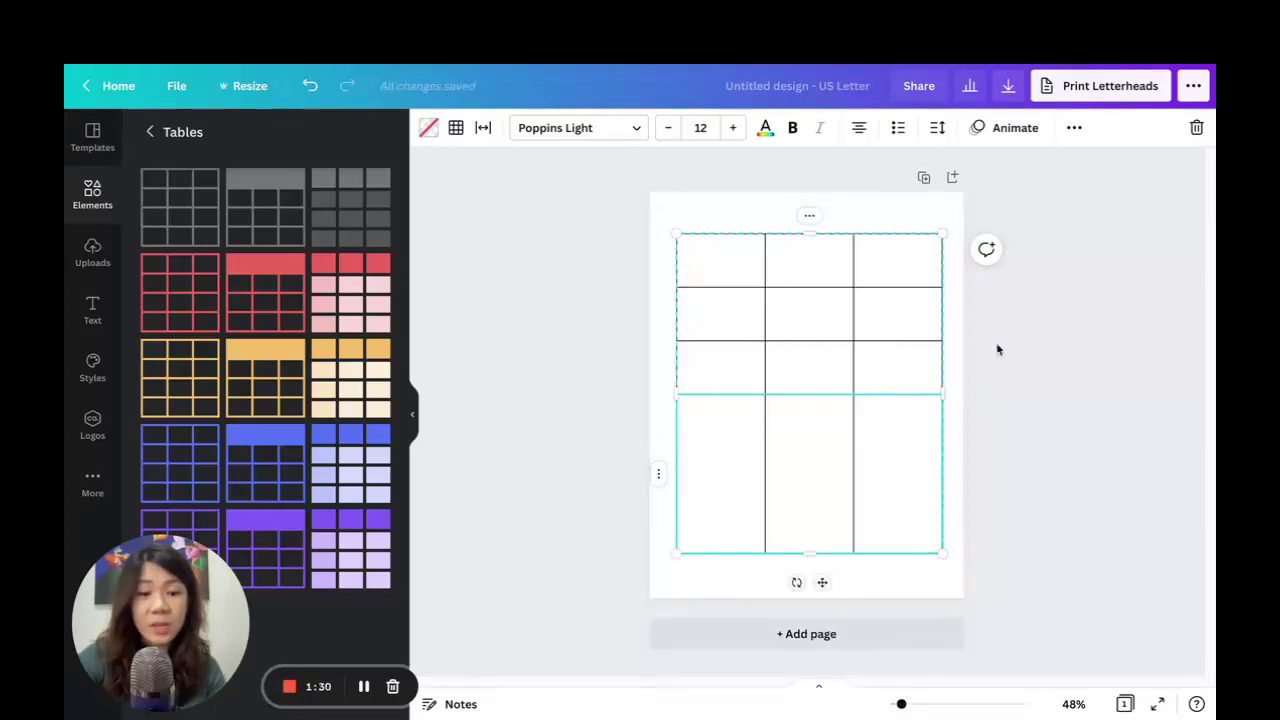
Size all rows of the table equally and deselect the table
click(811, 218)
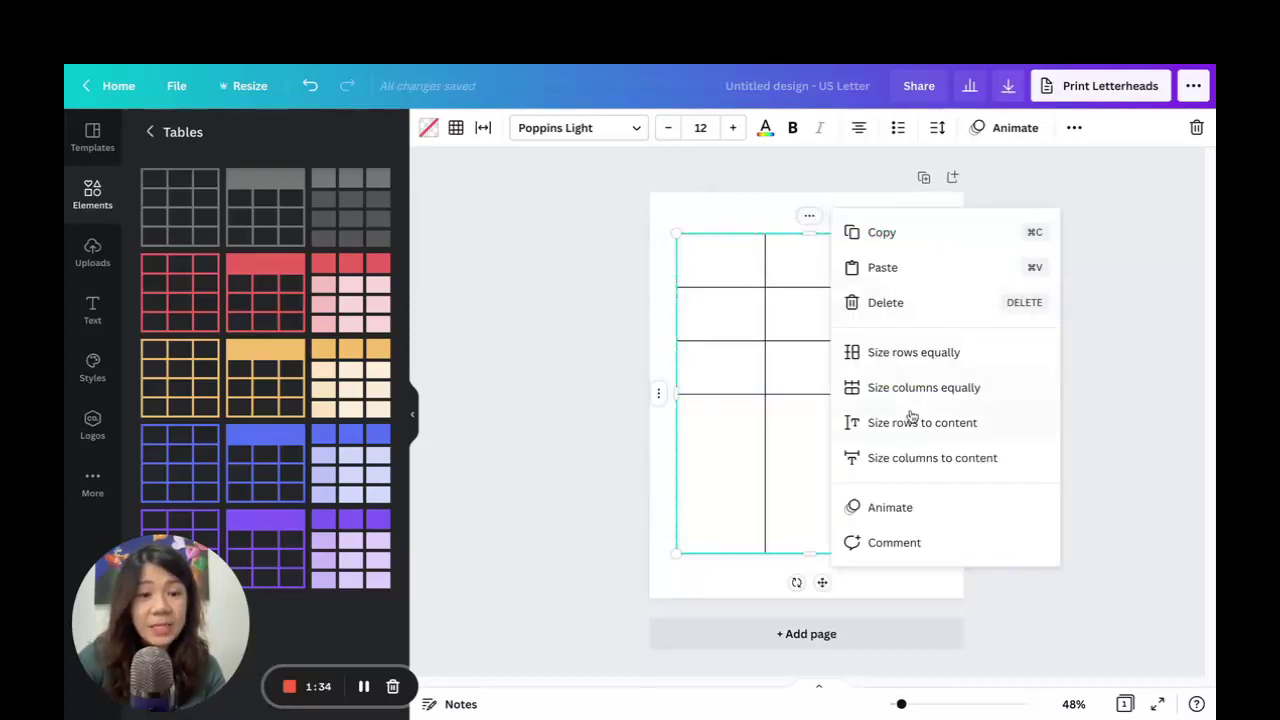
click(915, 355)
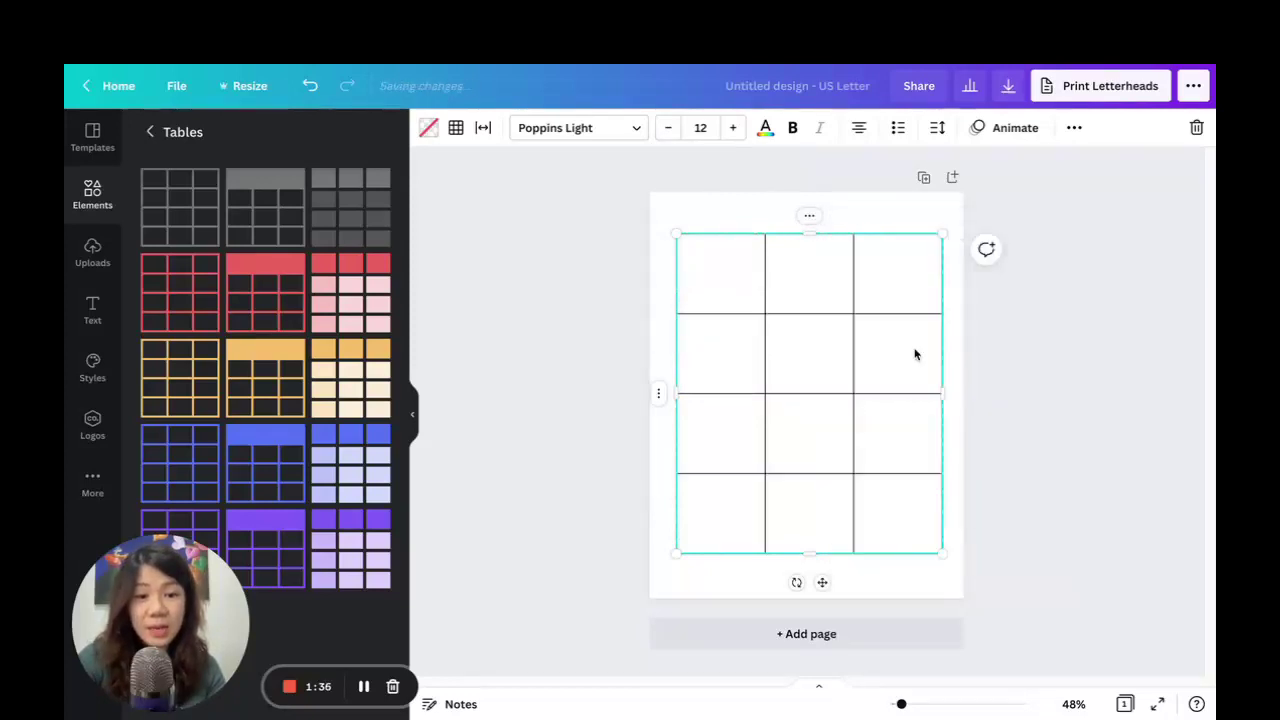
click(1011, 380)
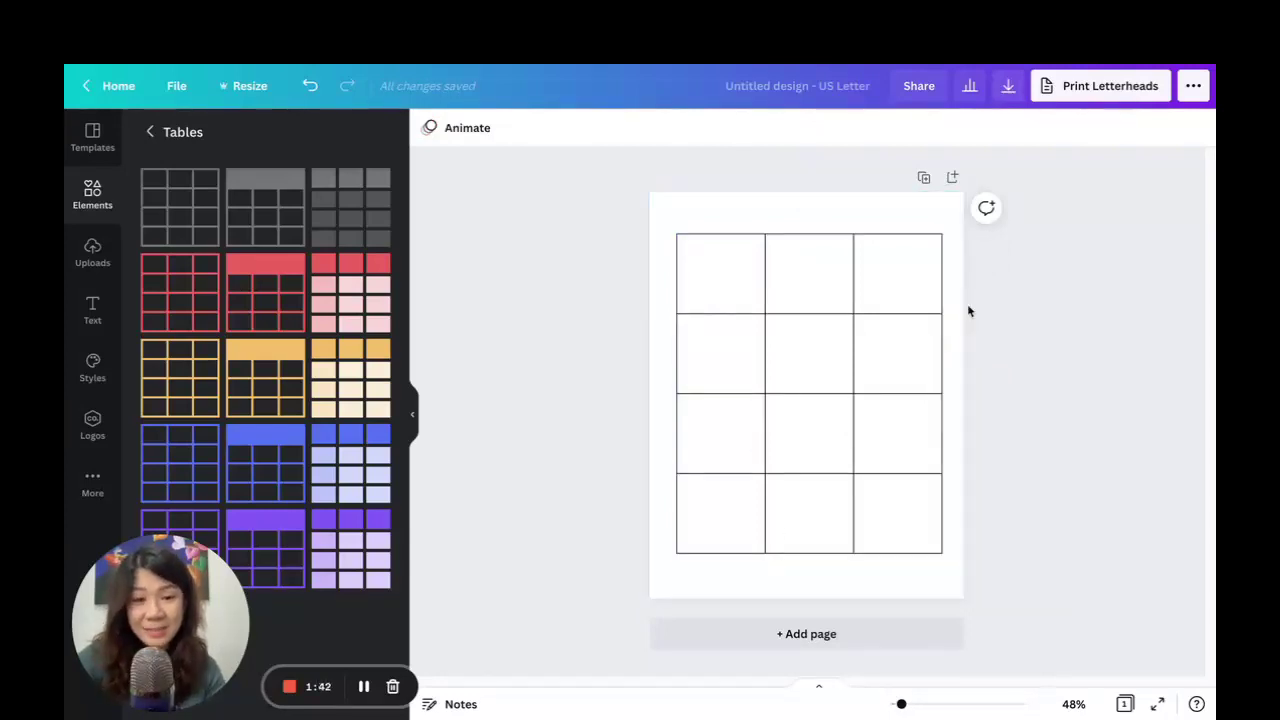
Add a column after the table's last column and a row before its bottom row
click(896, 240)
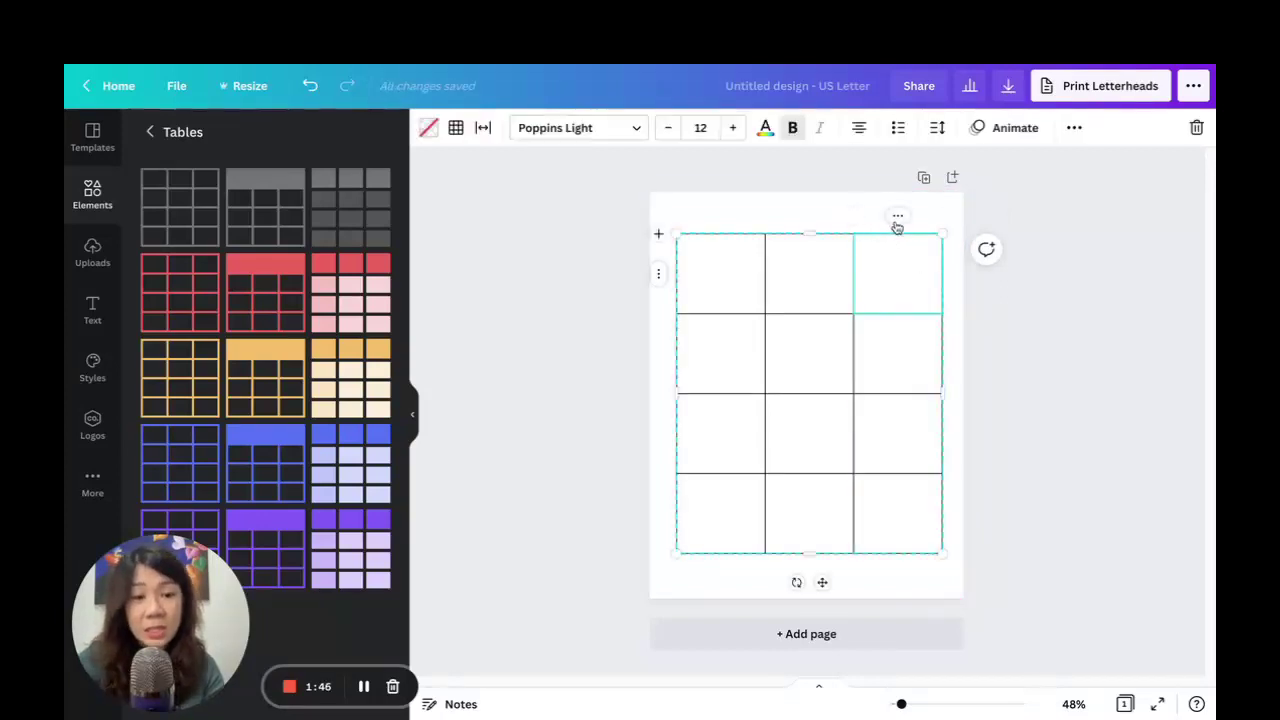
click(897, 216)
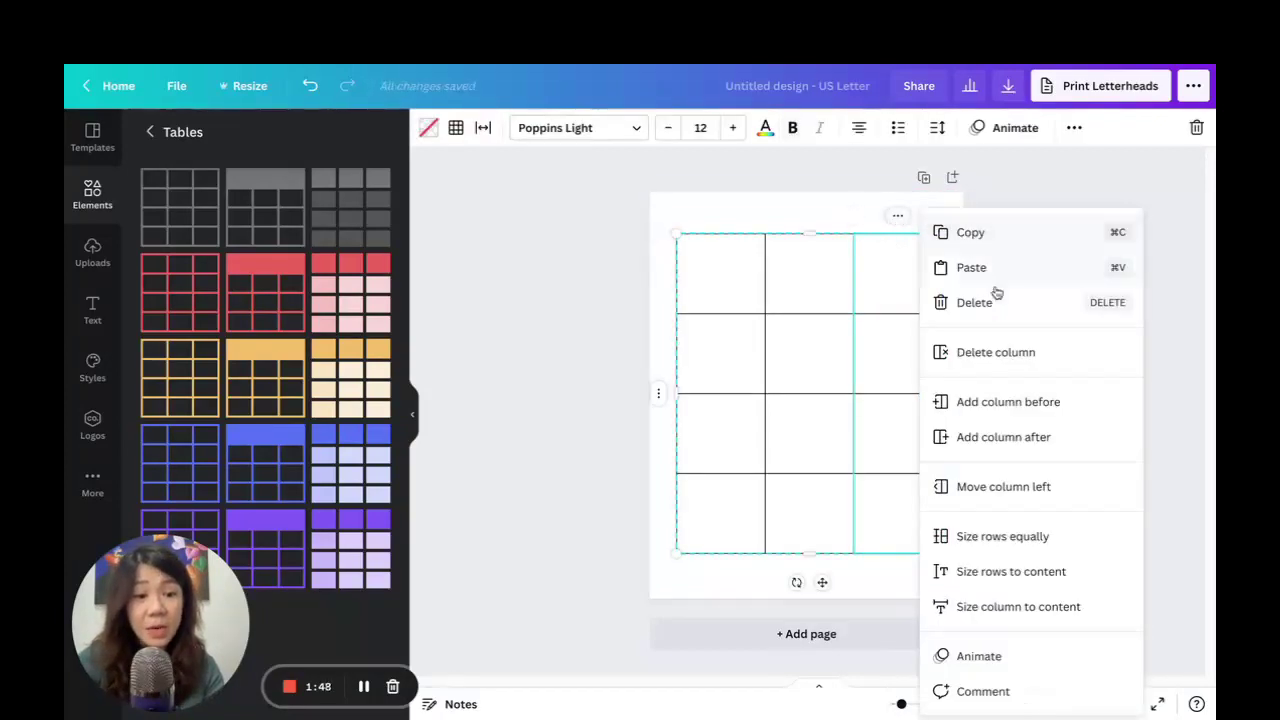
click(1004, 440)
click(938, 514)
click(658, 513)
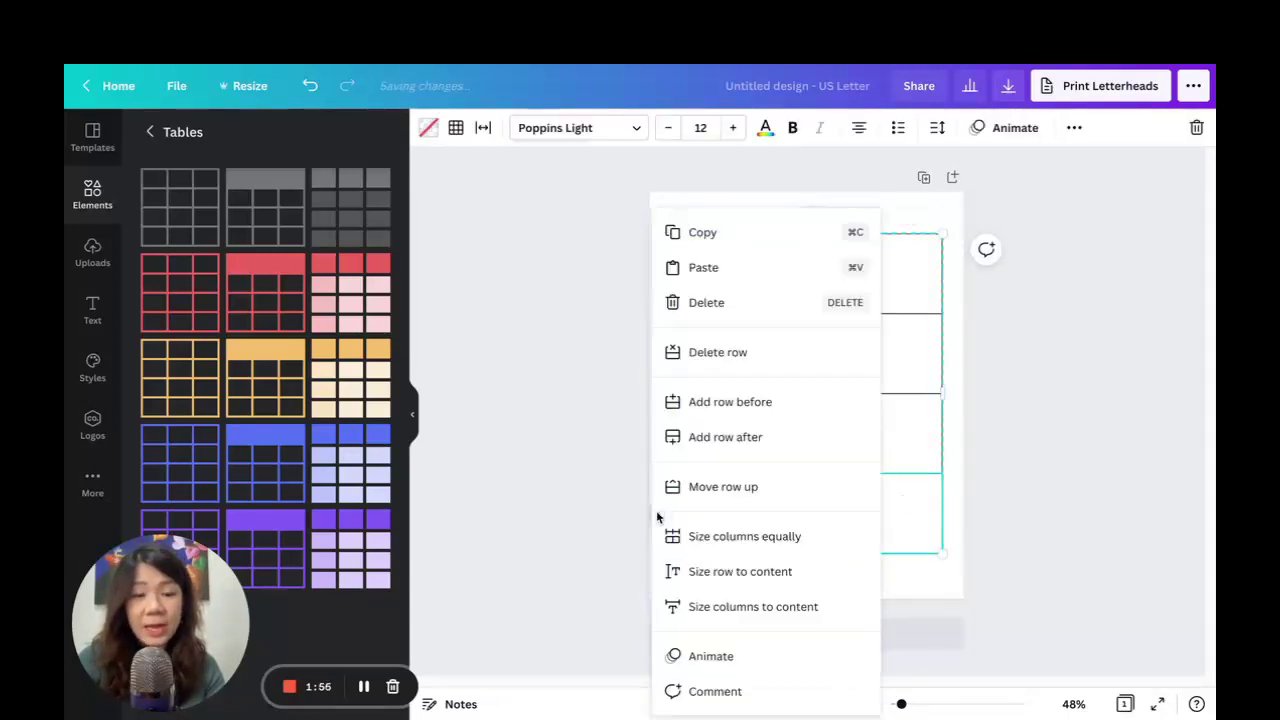
click(722, 402)
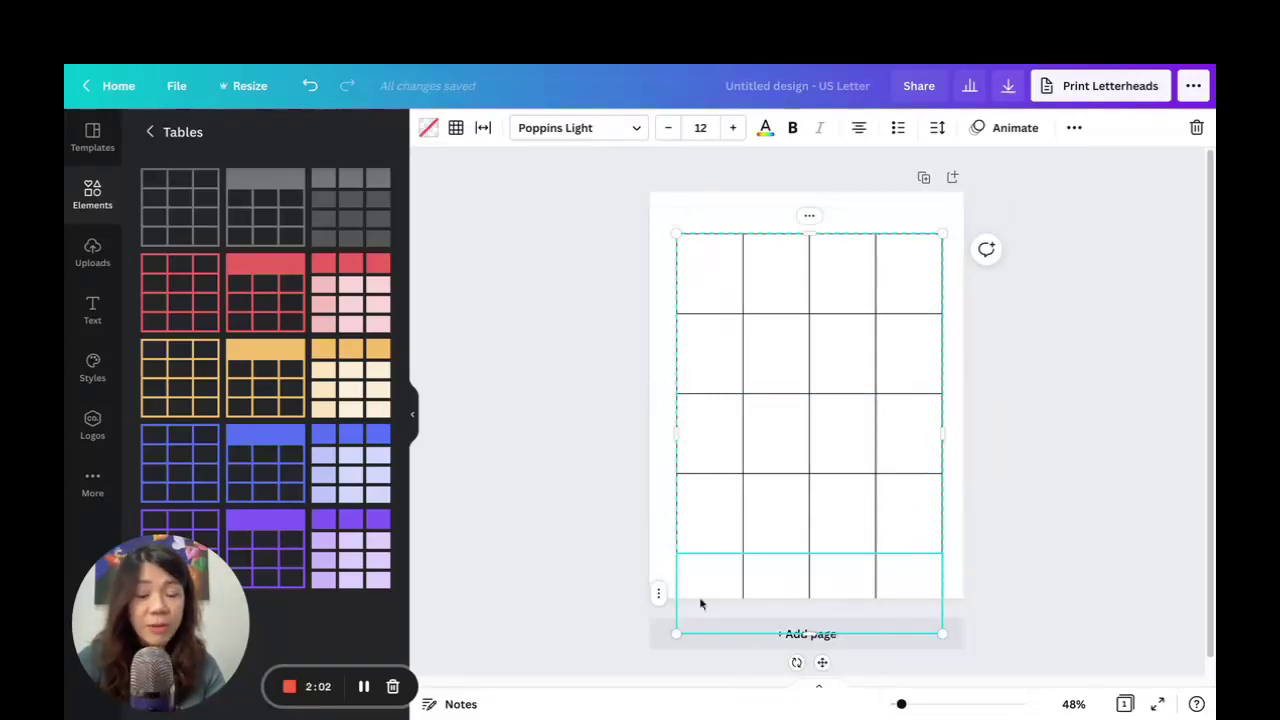
Resize the table to fit within the page and narrow its first columns by shifting the dividers
drag(940, 633, 932, 491)
drag(803, 491, 795, 545)
drag(728, 323, 707, 321)
drag(806, 317, 768, 317)
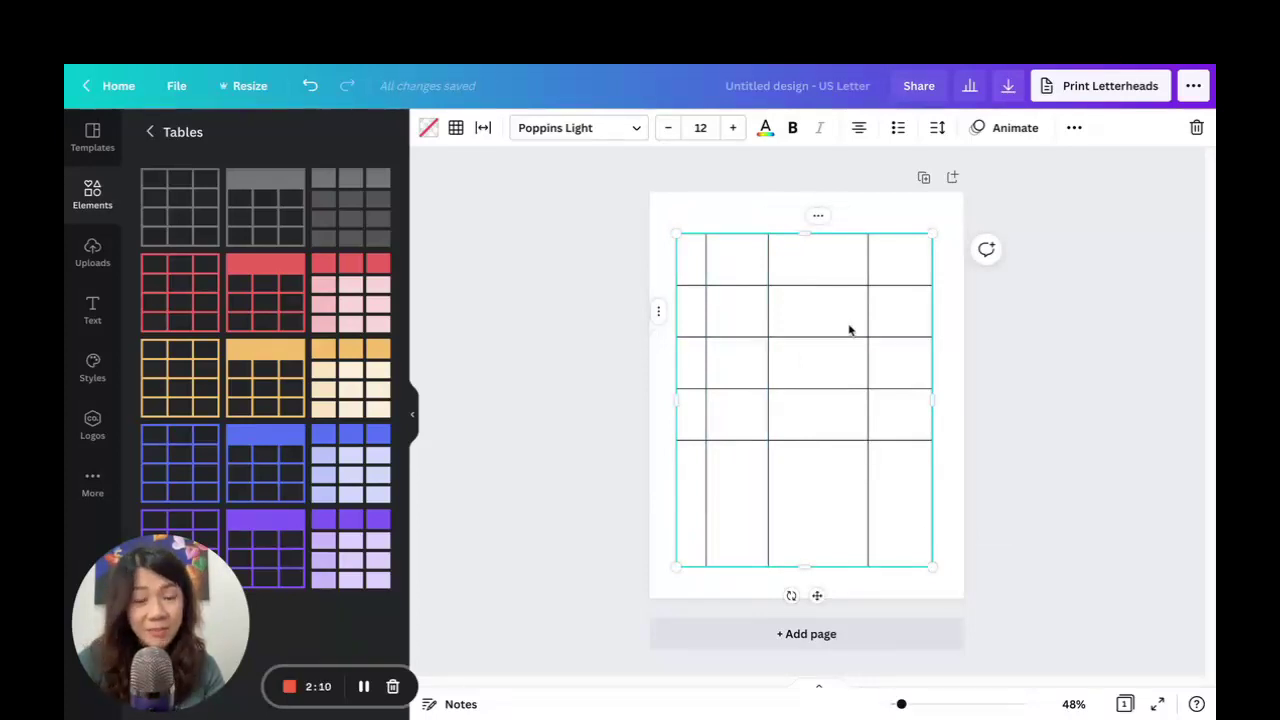
Size the table's rows equally and its columns equally, and deselect the table
click(820, 220)
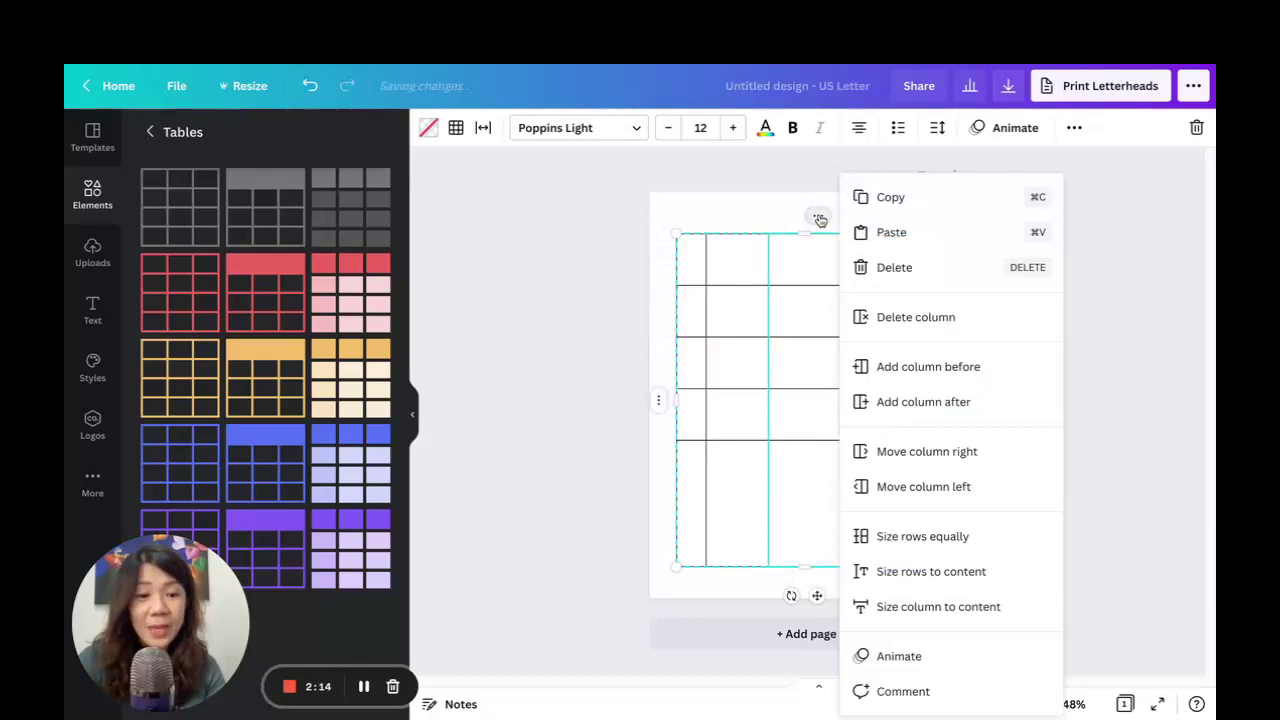
click(930, 540)
click(656, 401)
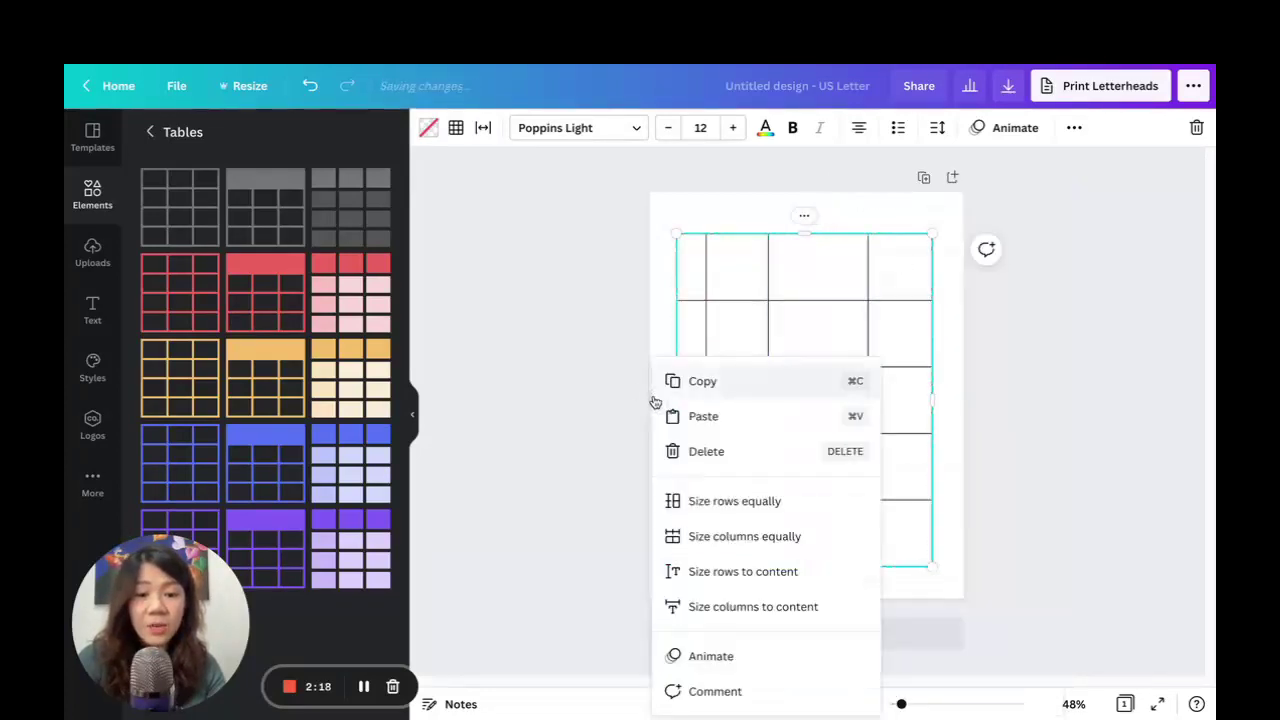
click(795, 537)
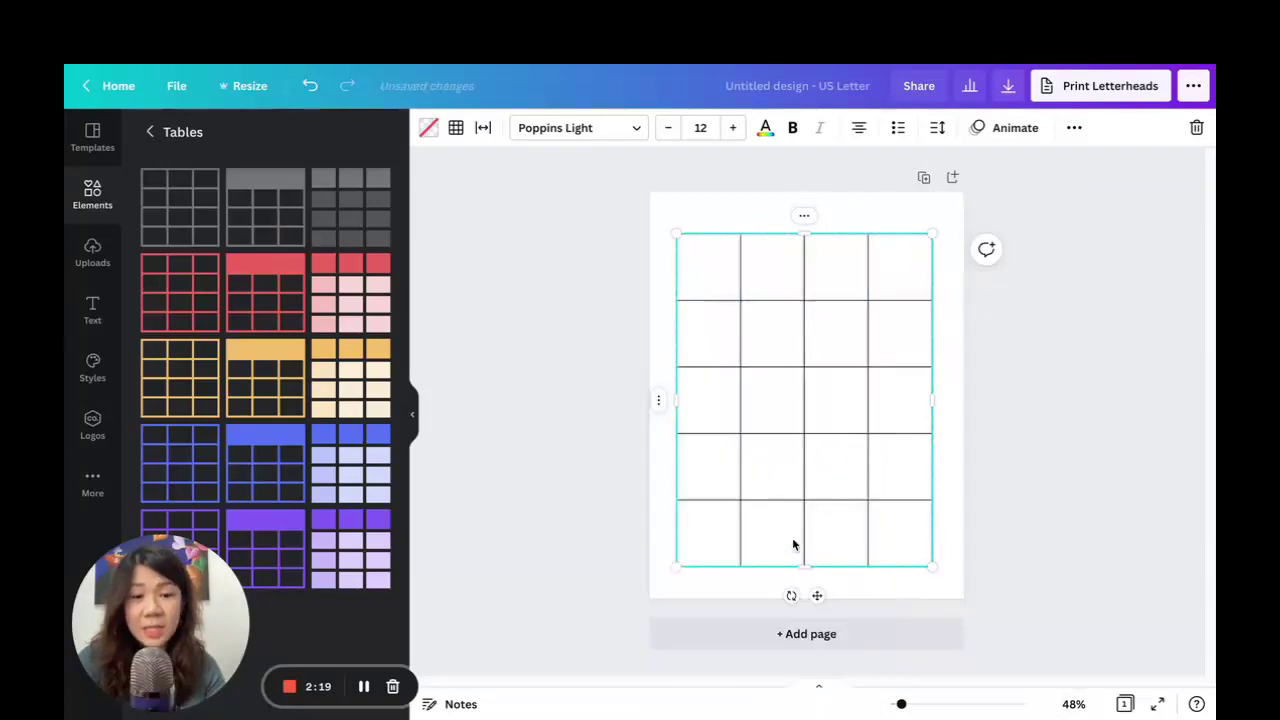
click(1060, 402)
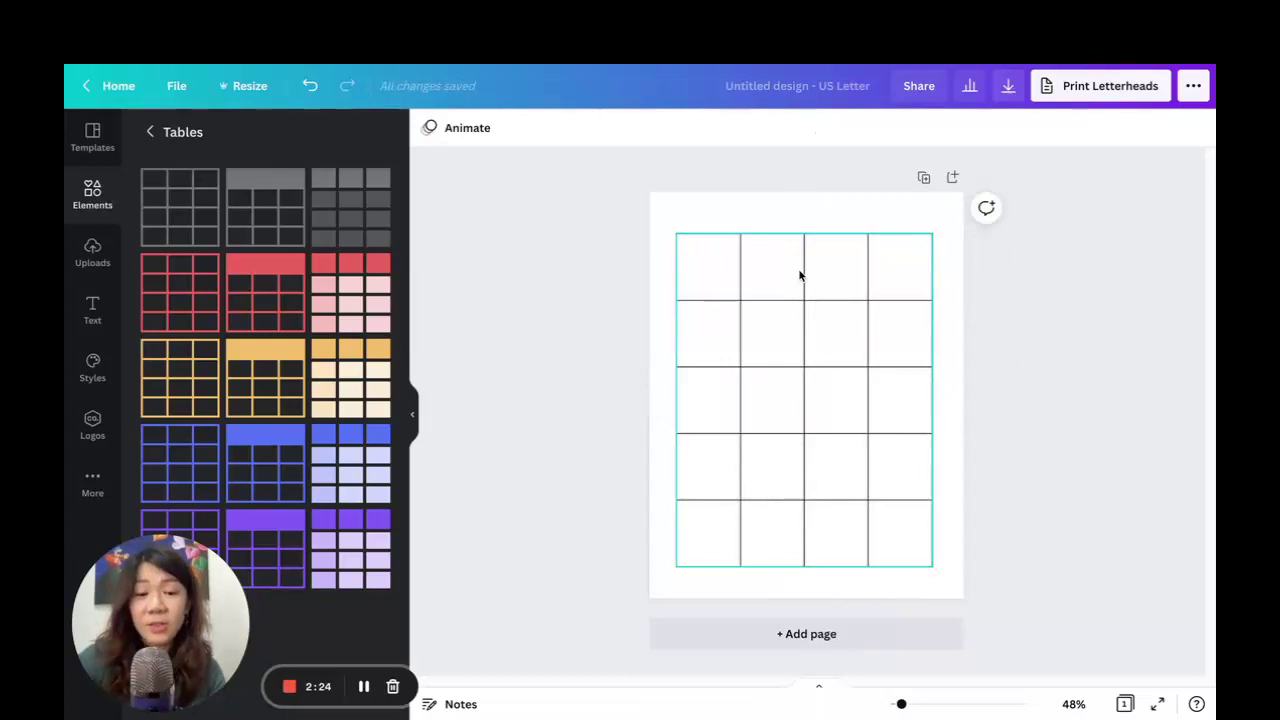
click(926, 263)
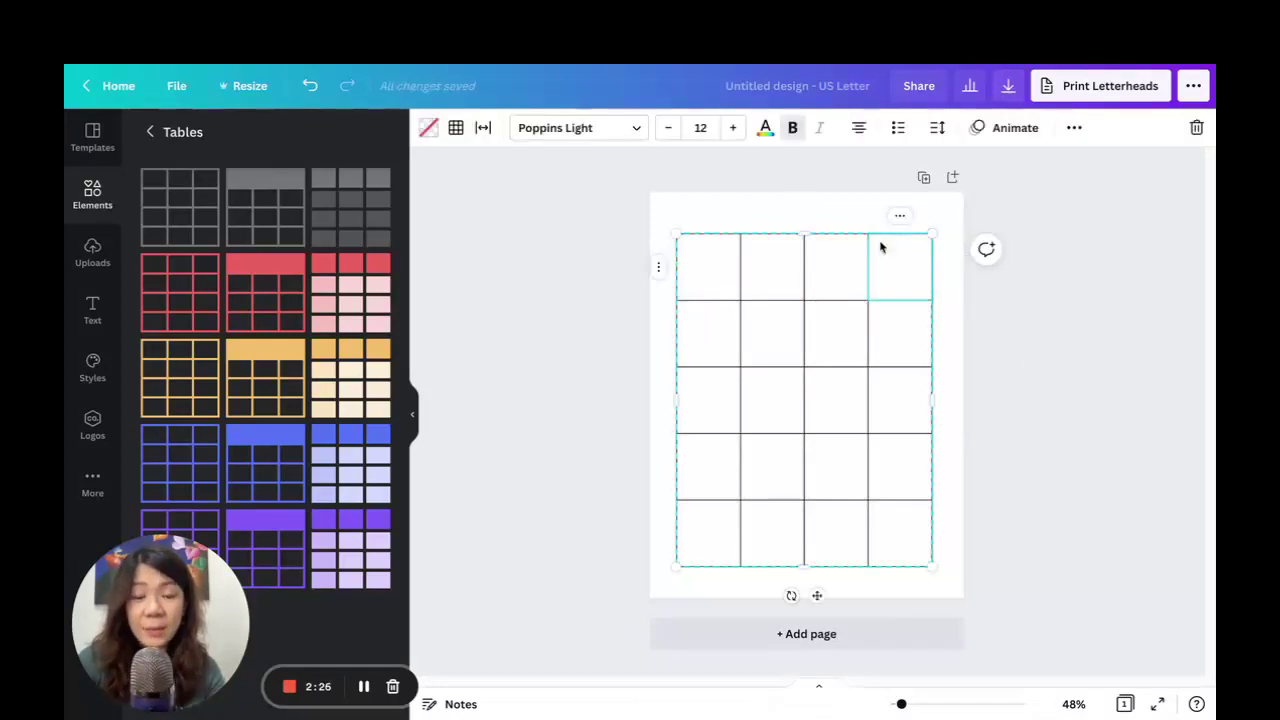
click(1009, 364)
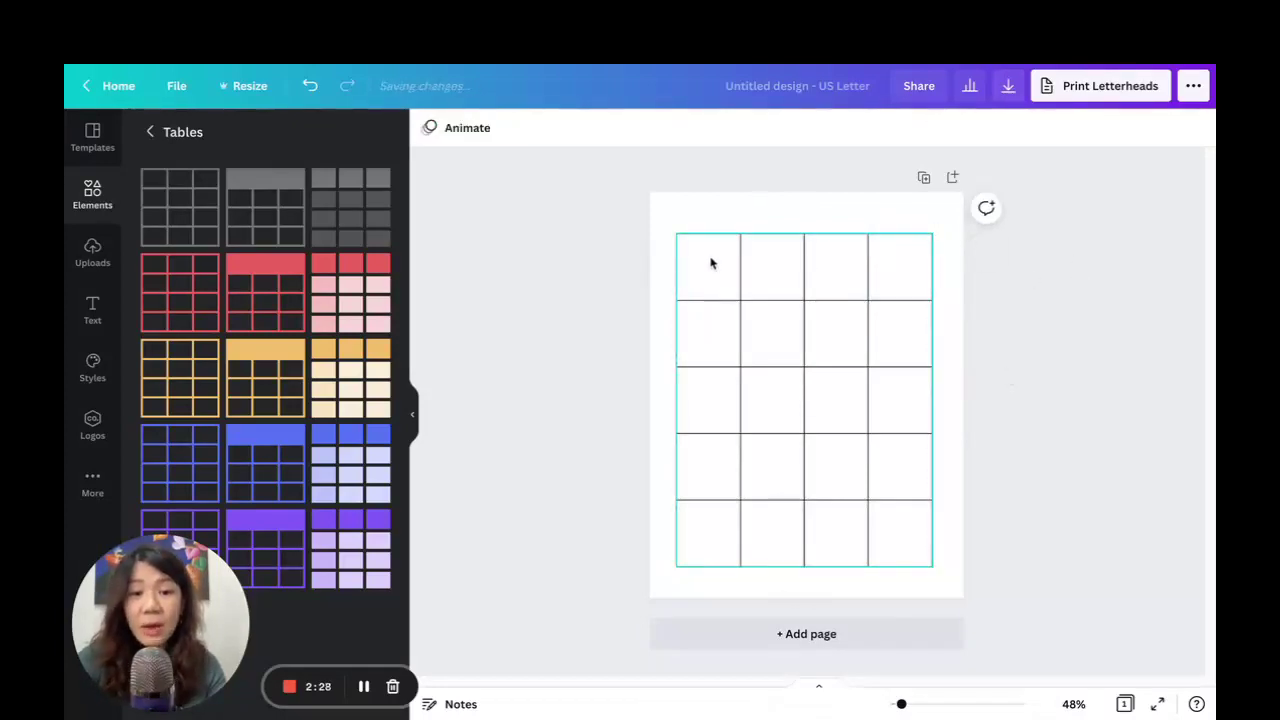
Color all borders of the table's top-left cell with the pink brand color
click(691, 240)
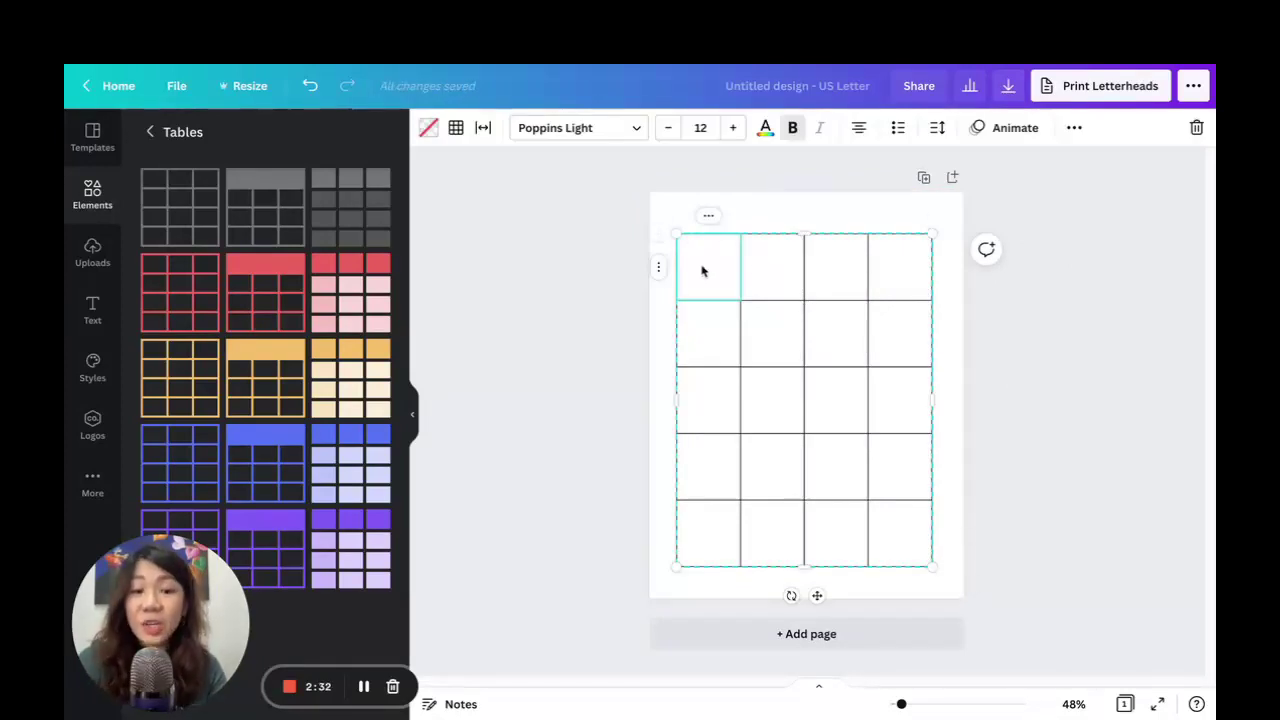
drag(902, 704, 912, 704)
scroll(780, 371, up, 3)
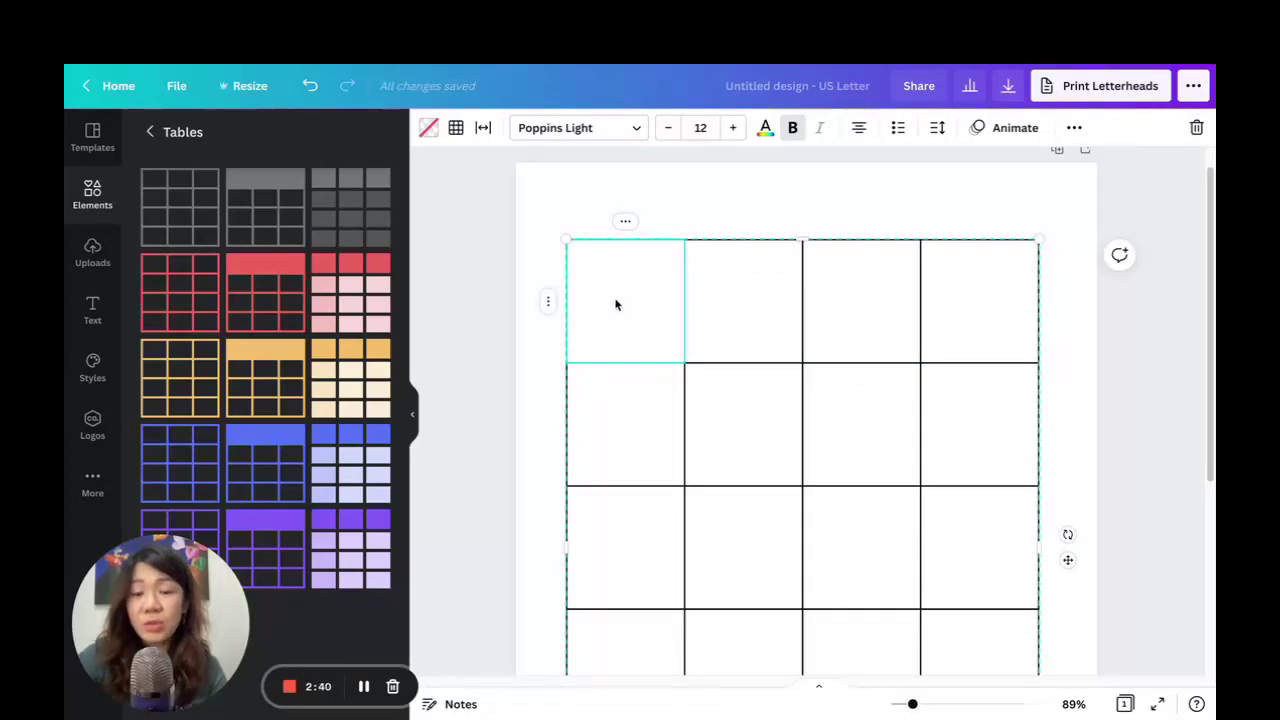
click(455, 128)
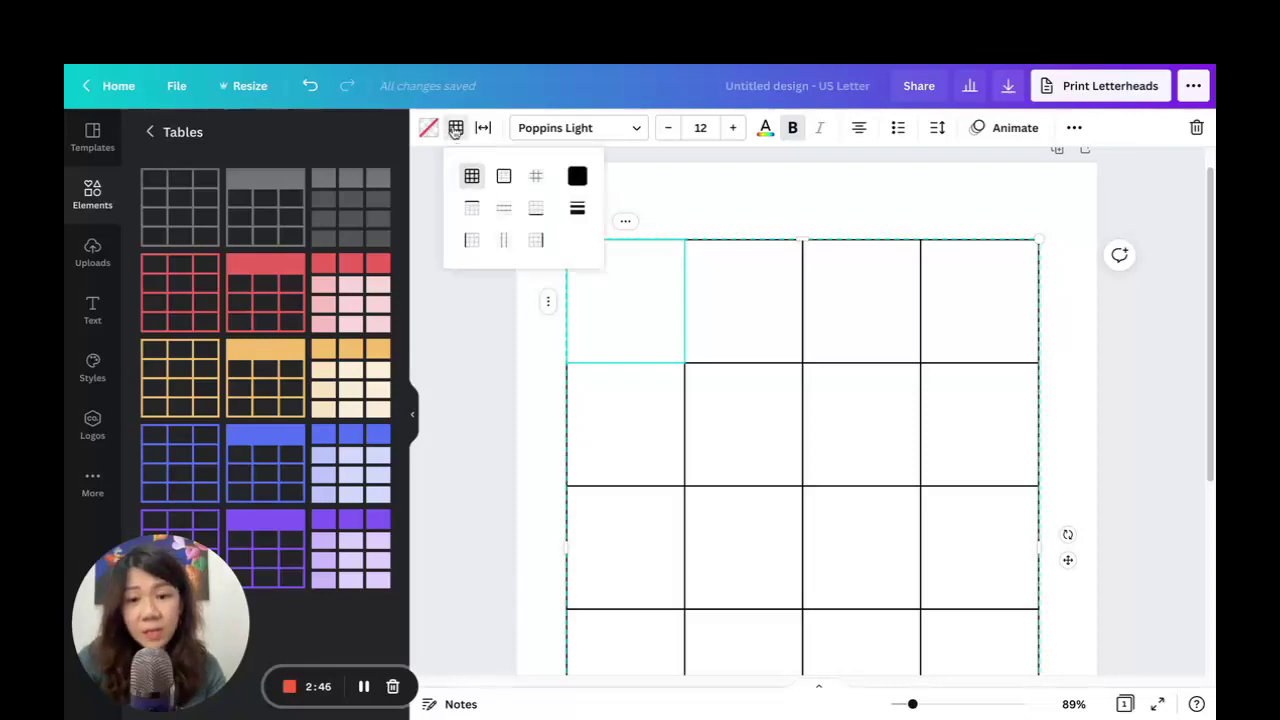
click(577, 176)
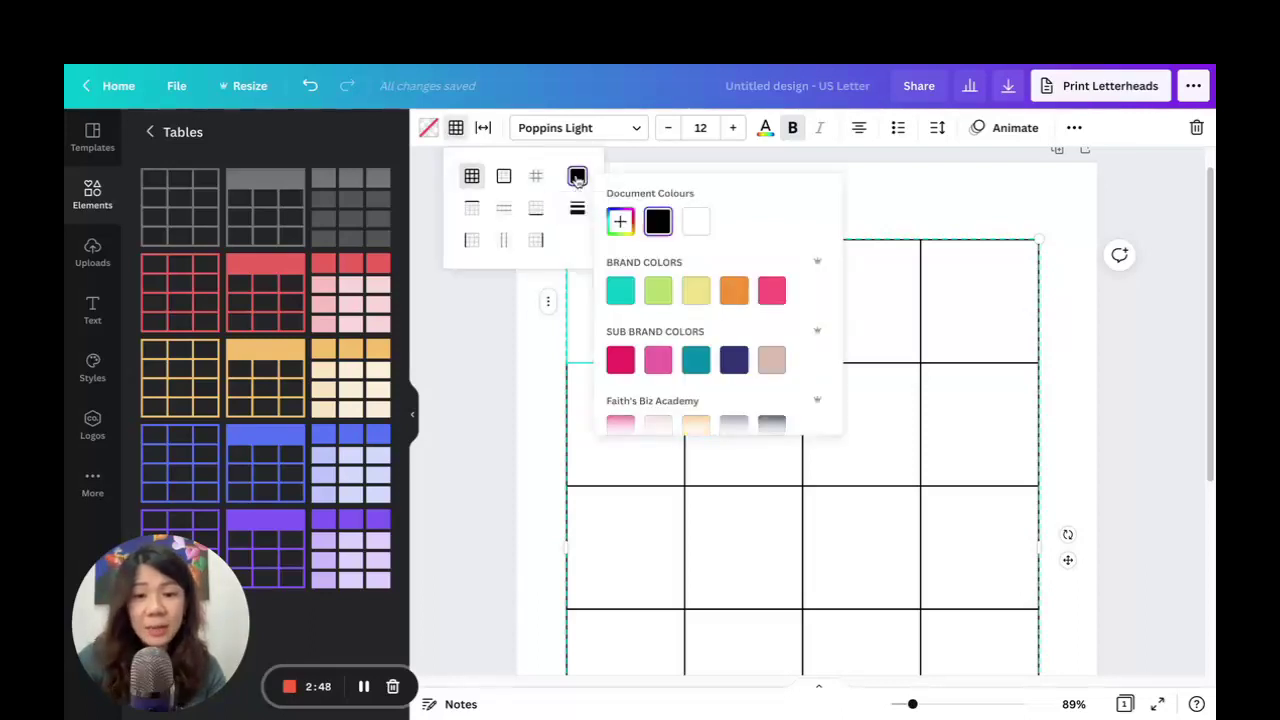
click(772, 290)
click(854, 277)
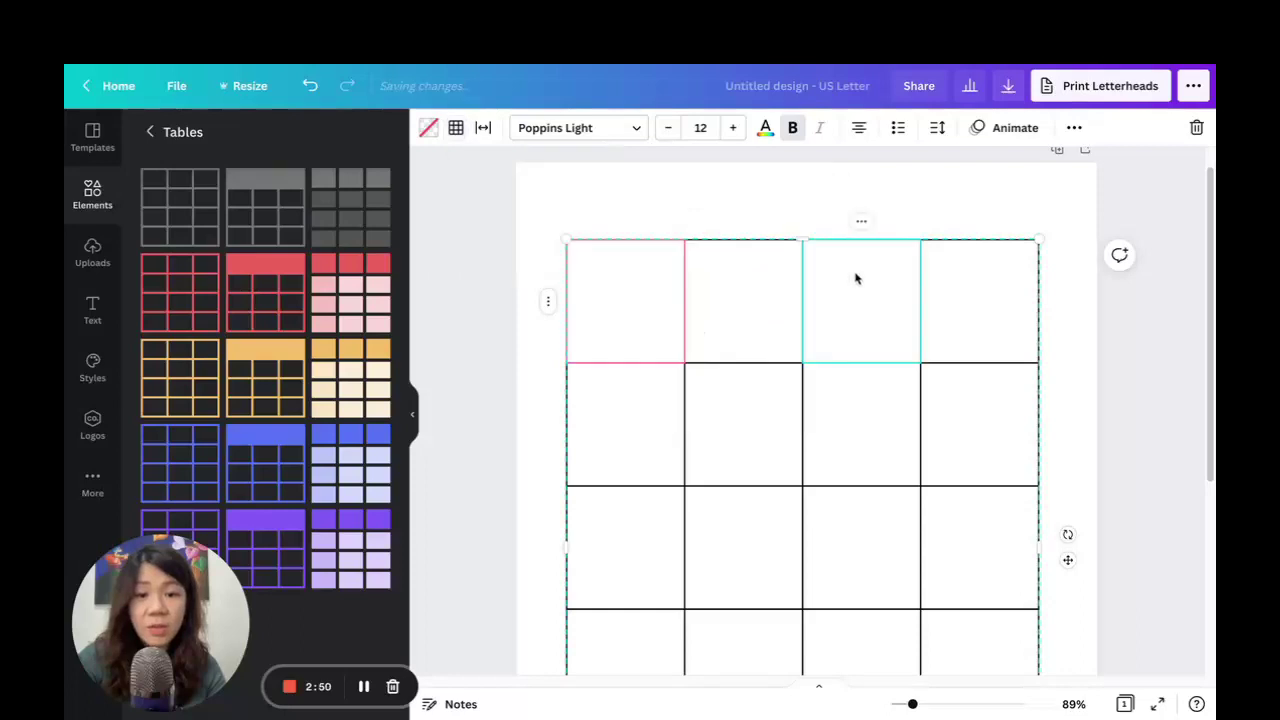
click(650, 222)
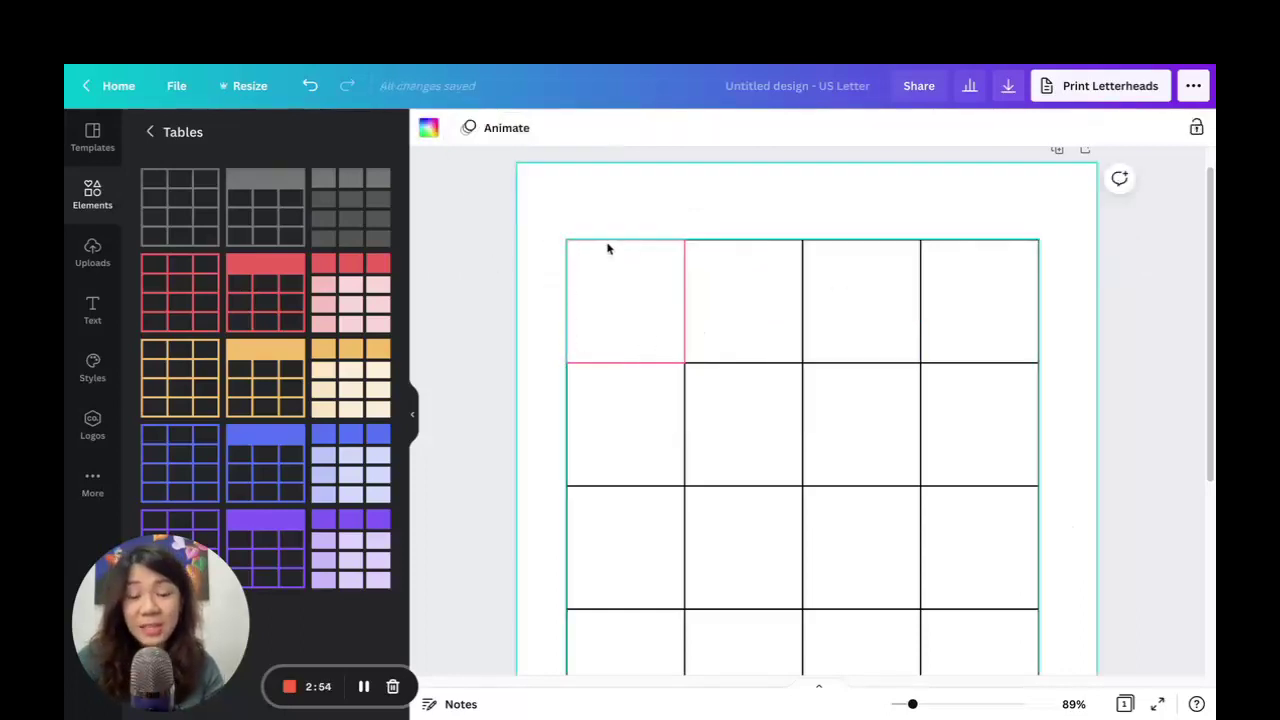
Undo the pink border color on the top-left cell and deselect the table
click(767, 265)
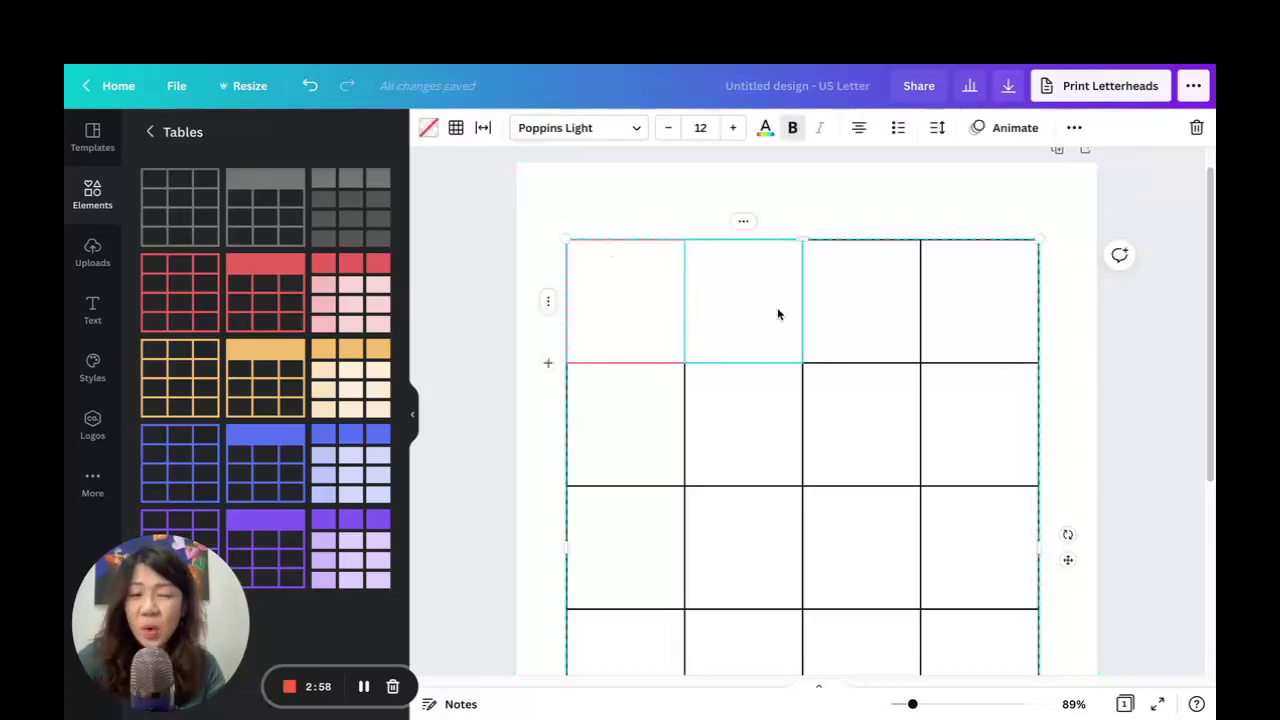
click(757, 196)
key(ctrl+z)
key(ctrl+z)
drag(912, 704, 903, 706)
click(1091, 520)
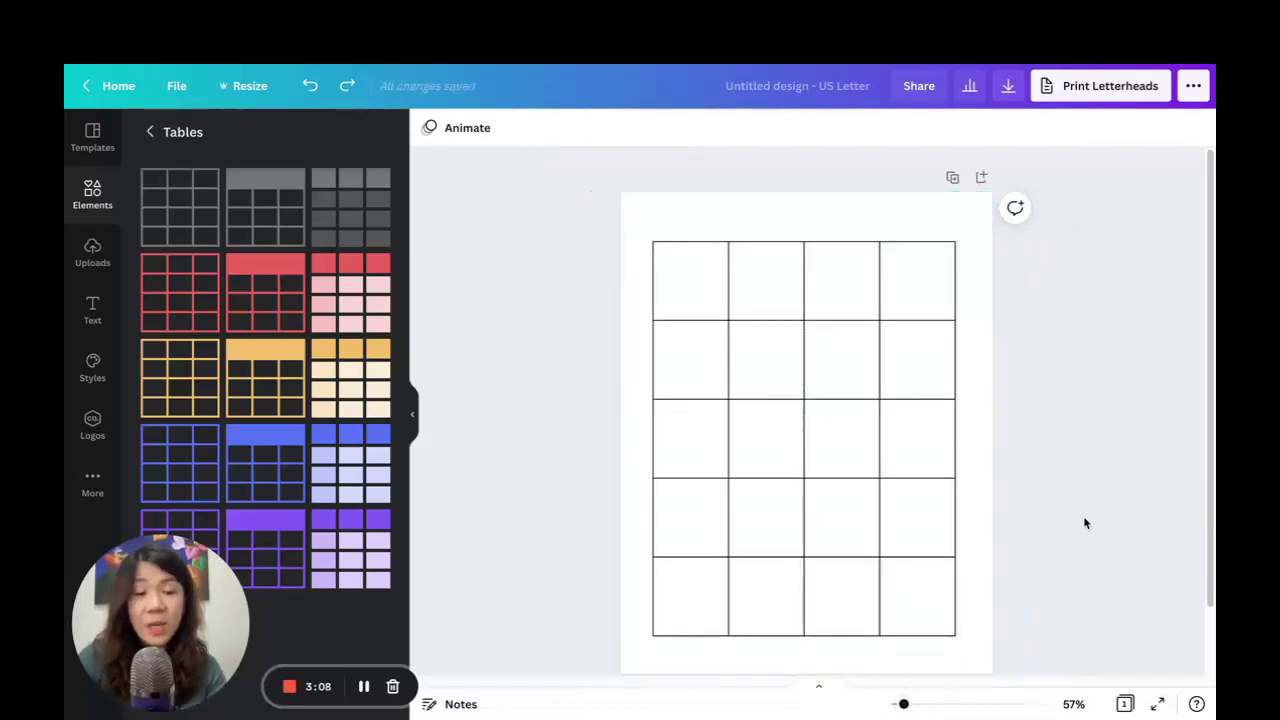
Color all borders of the entire table with the pink brand color and deselect the table
drag(571, 187, 1102, 650)
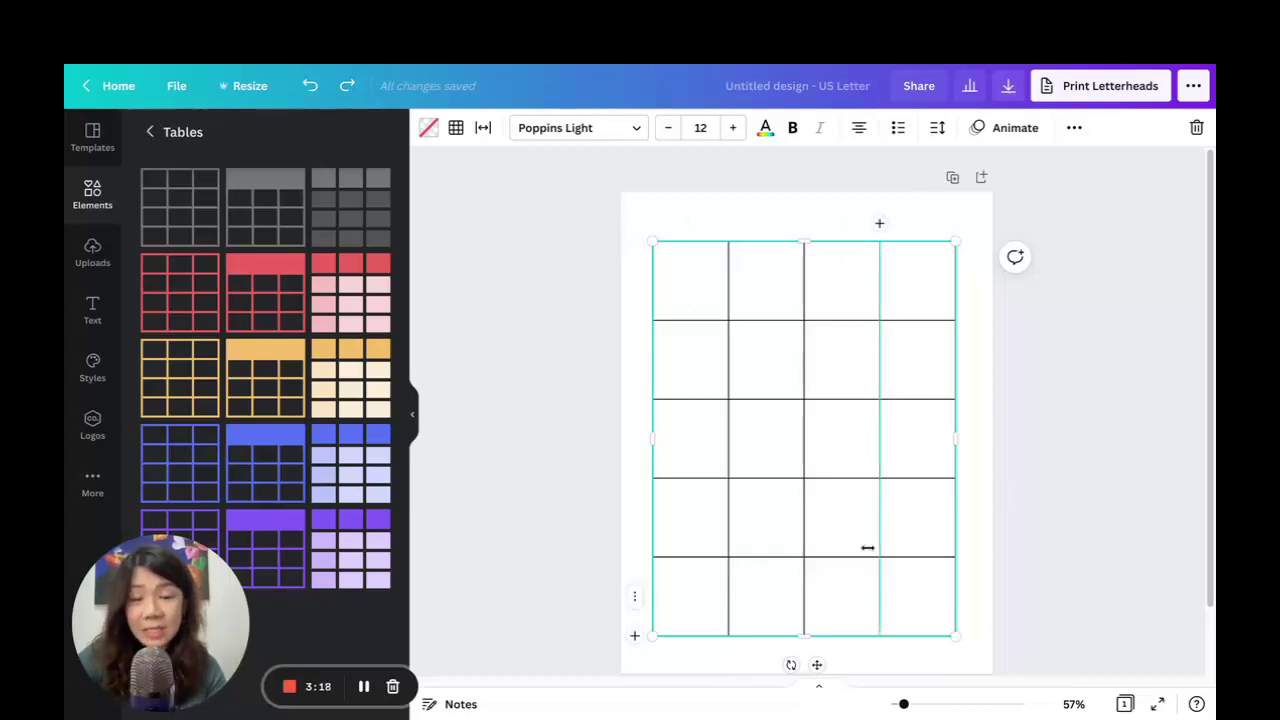
click(457, 132)
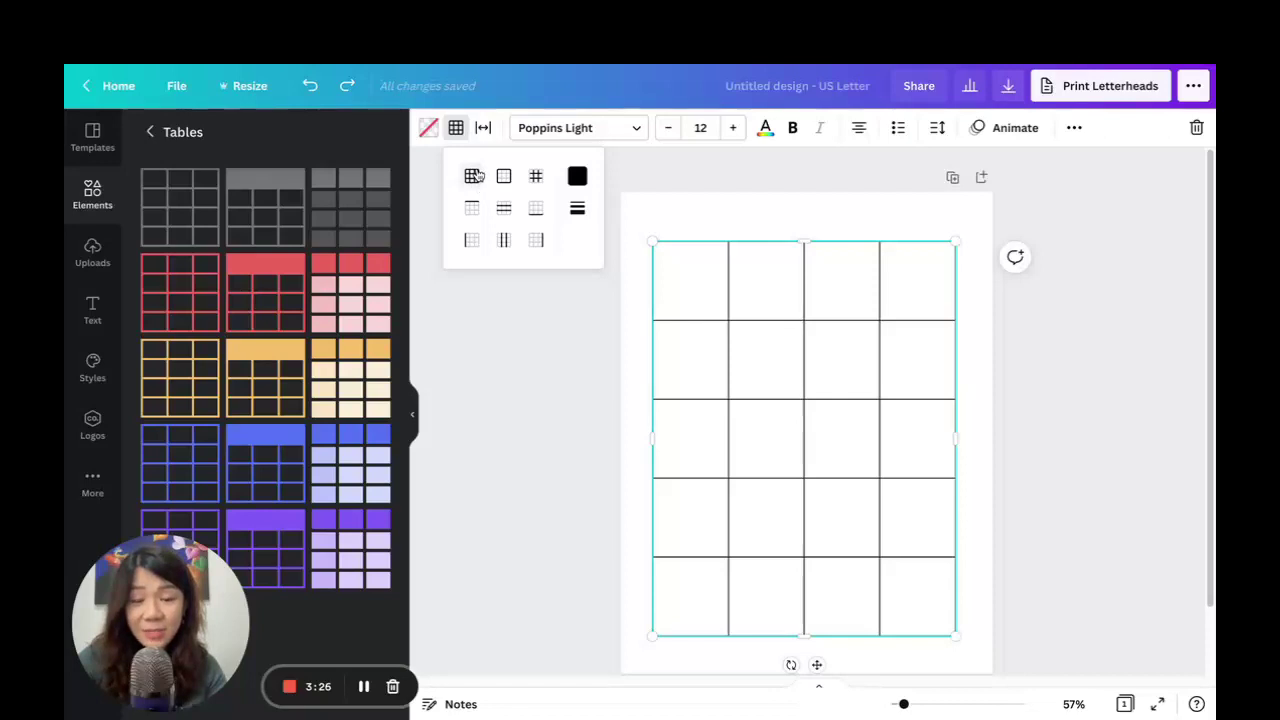
click(577, 176)
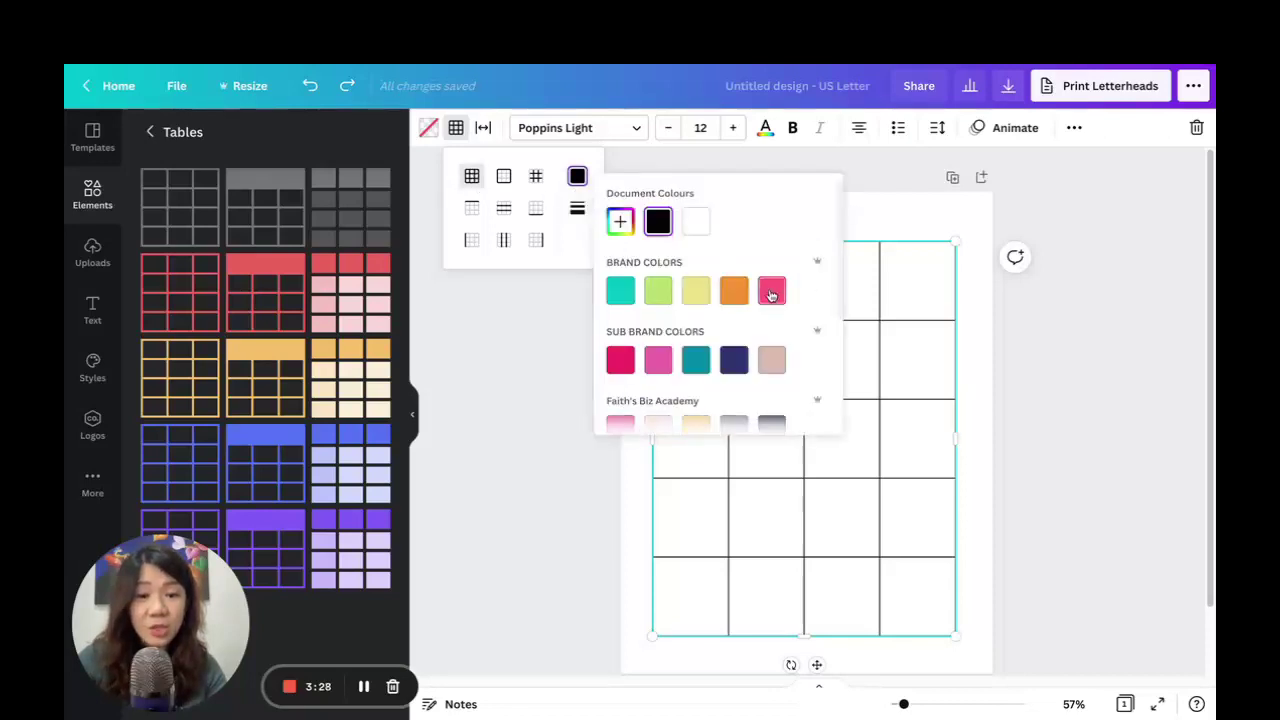
click(771, 291)
click(1077, 330)
click(1076, 326)
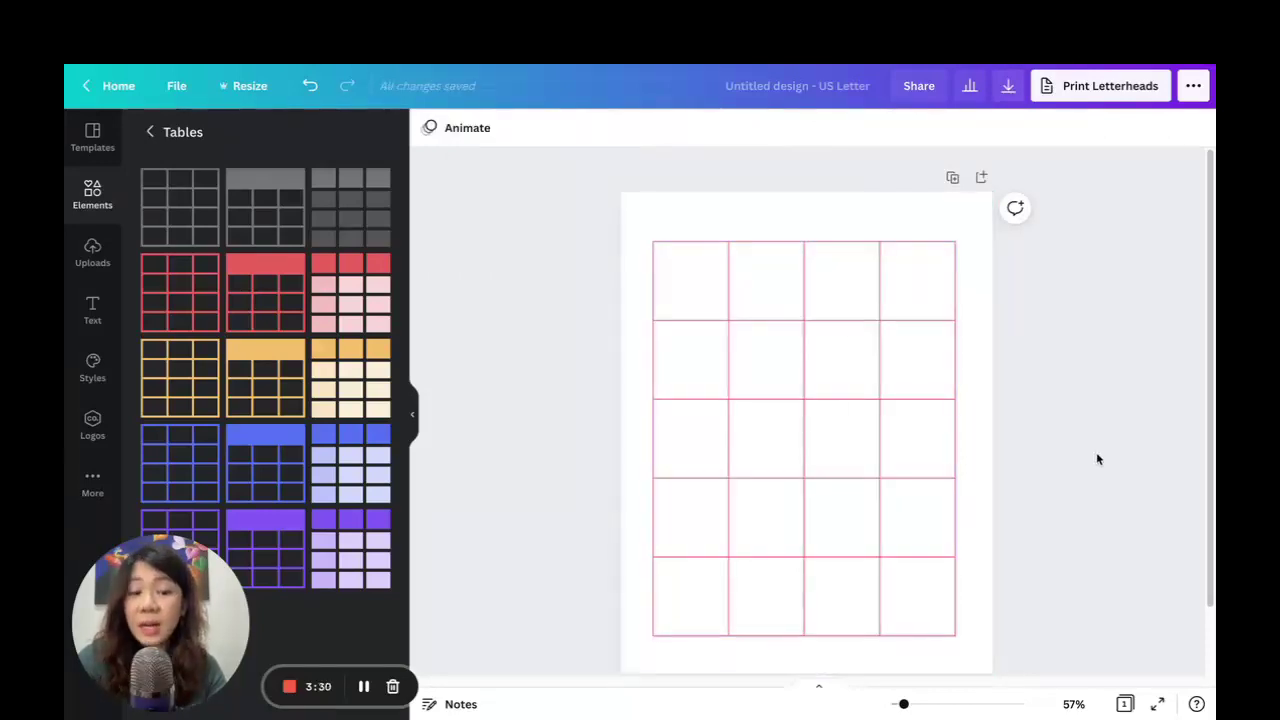
Select the whole table and color only its outer borders with the teal brand color
drag(583, 200, 1134, 628)
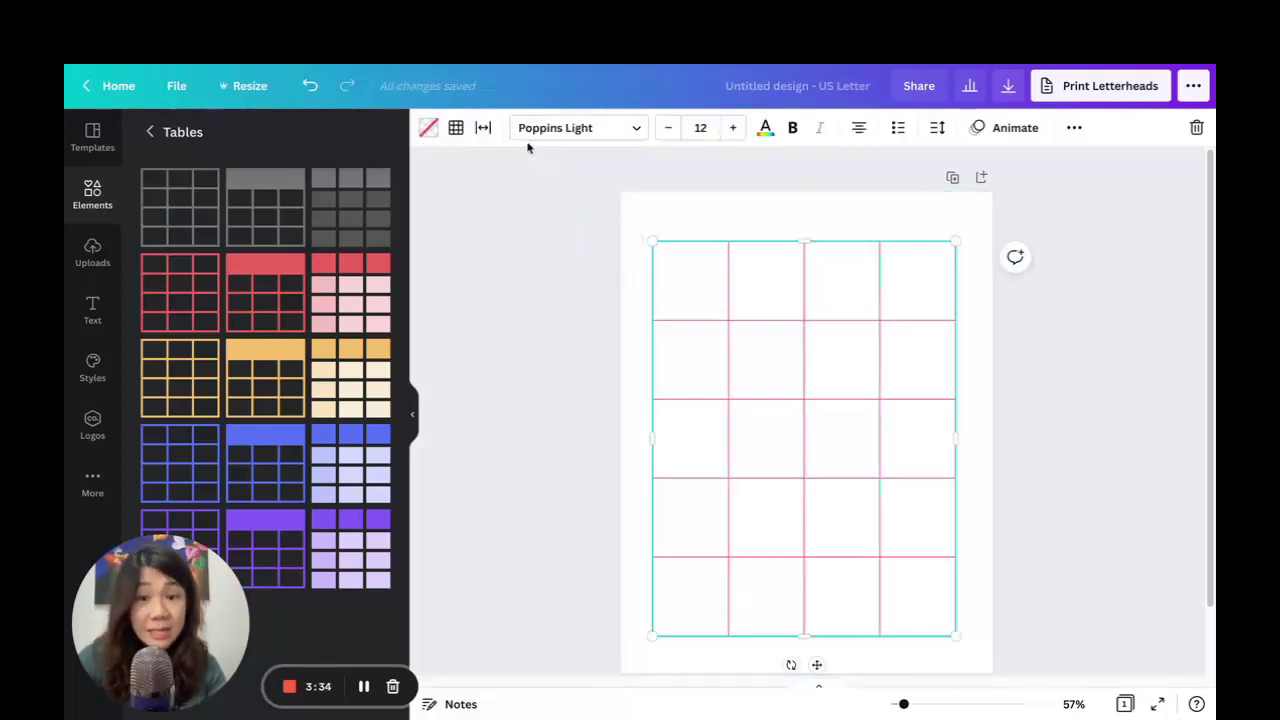
click(455, 129)
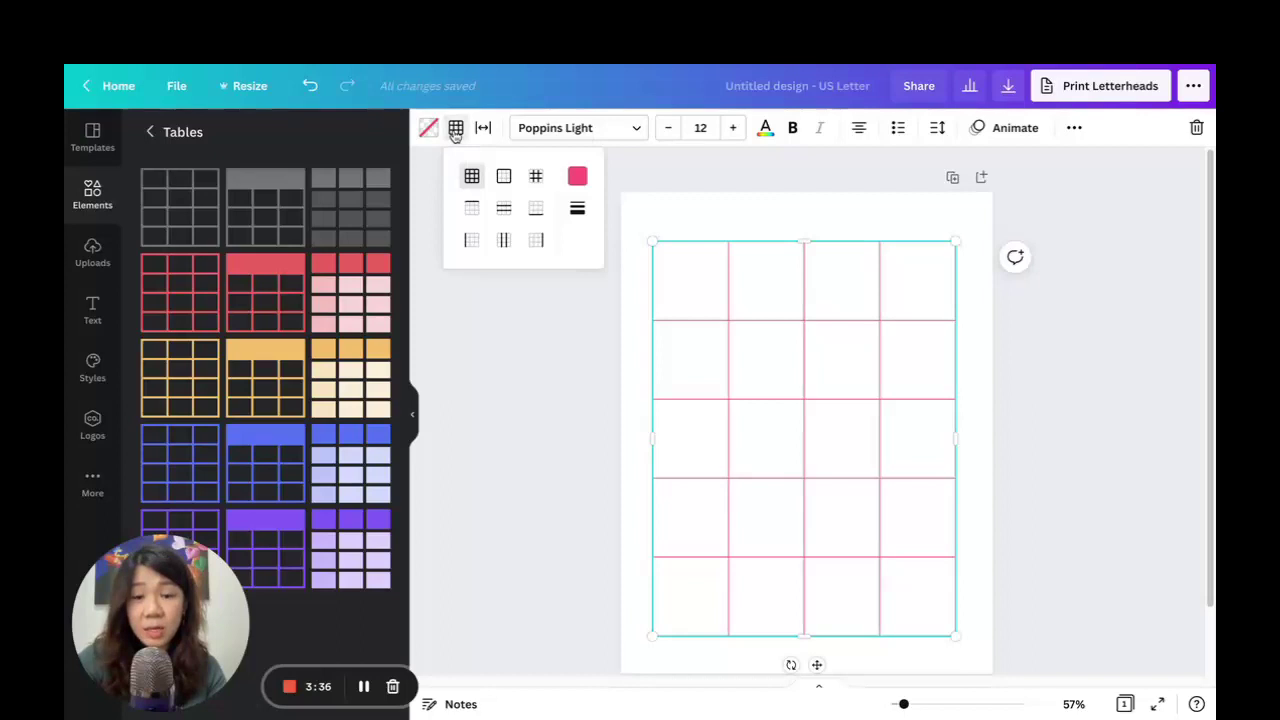
click(503, 178)
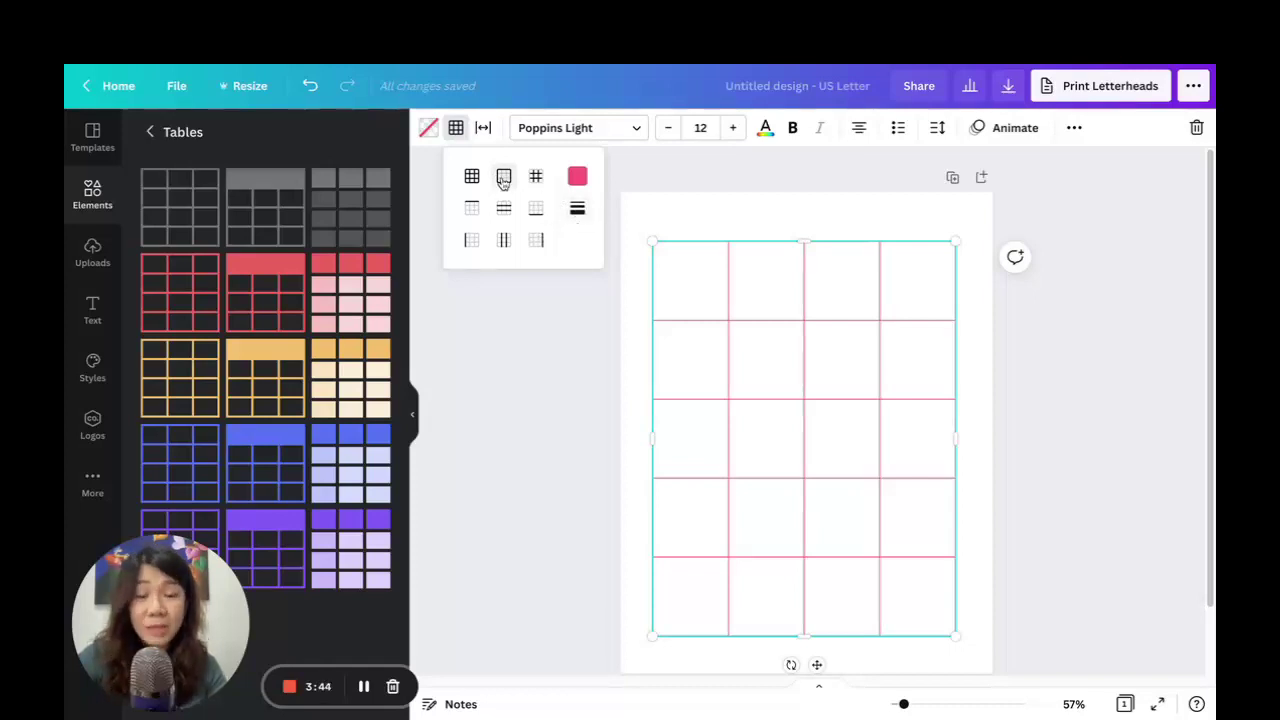
click(579, 179)
click(620, 290)
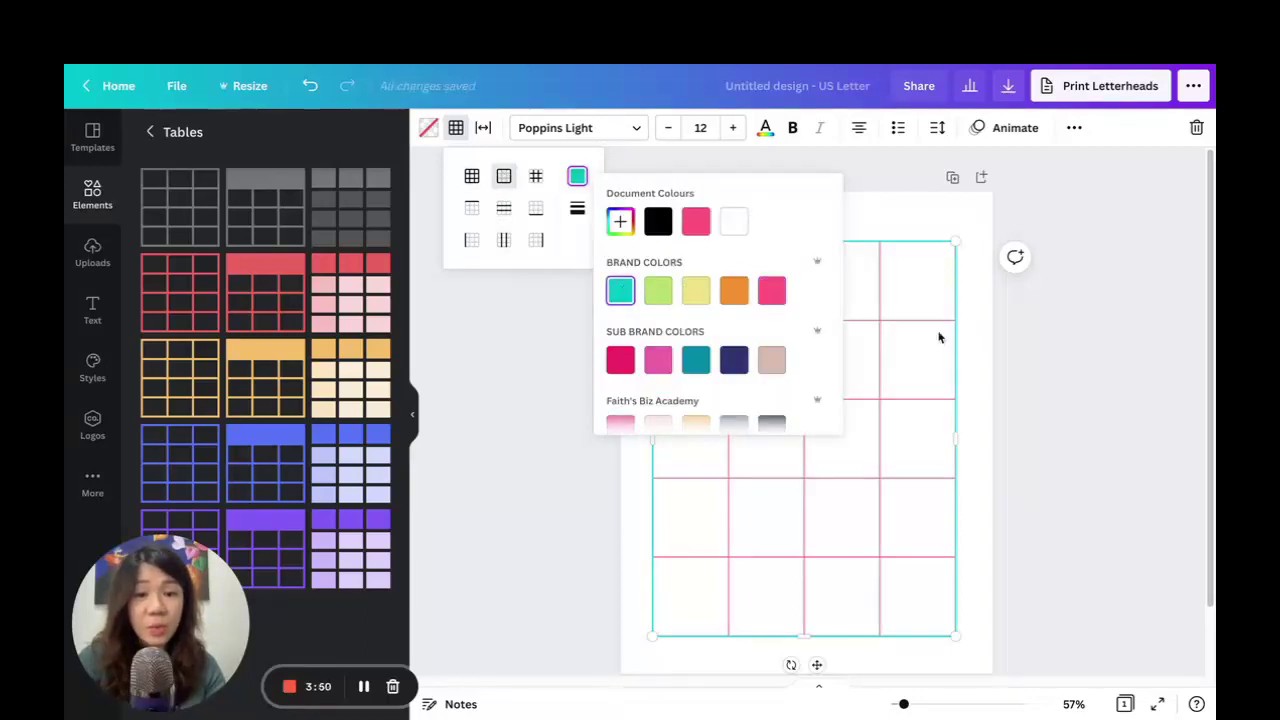
Set the border weight of the table's outer borders to 10 and deselect the table
click(577, 208)
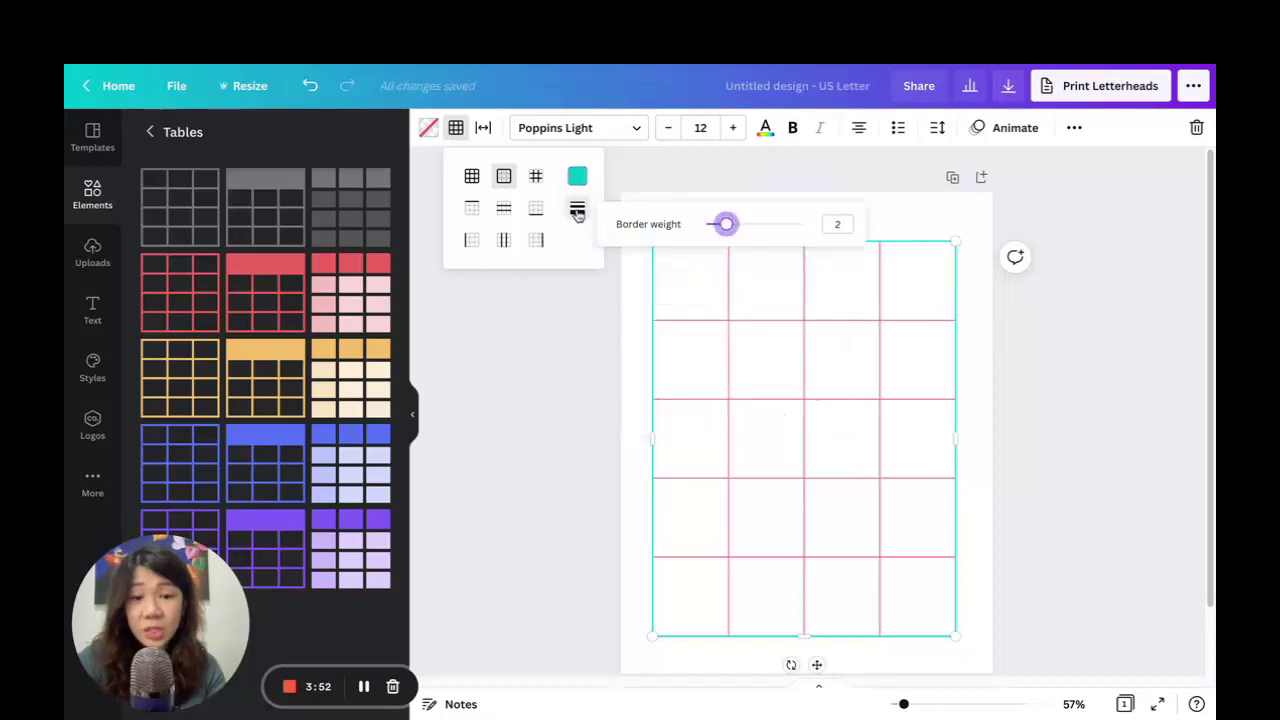
drag(722, 225, 737, 225)
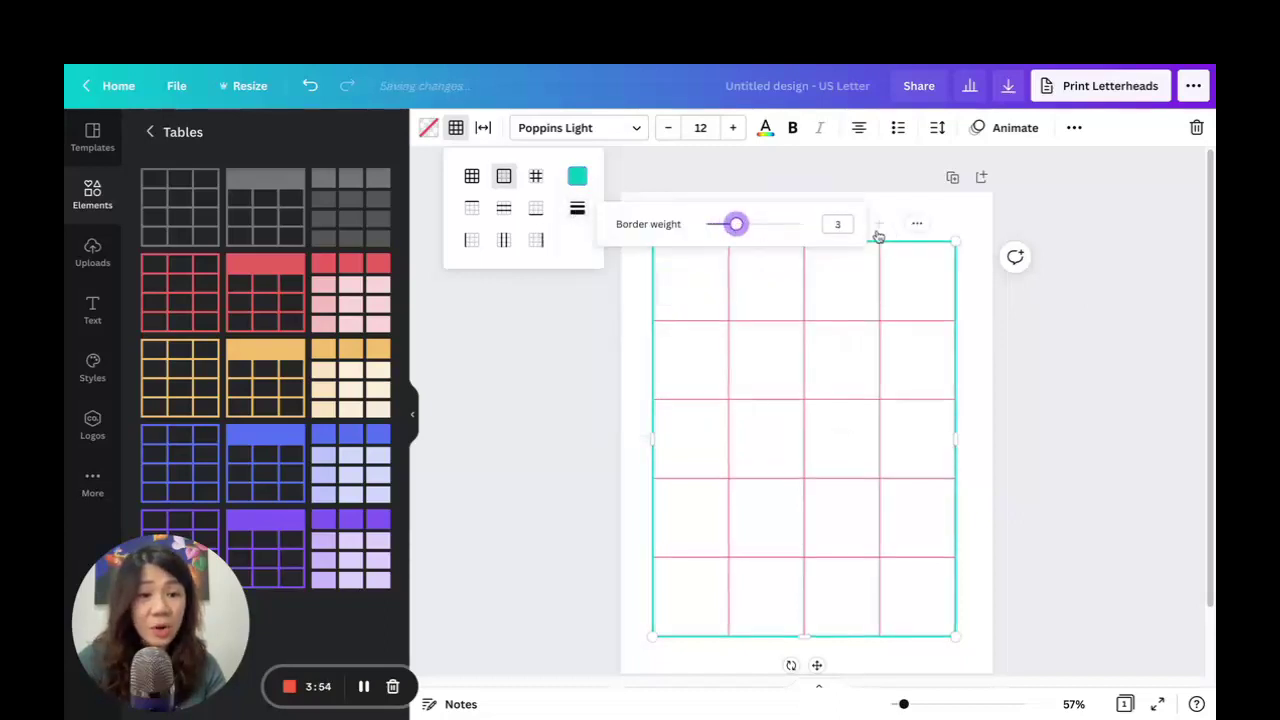
click(837, 225)
text(1)
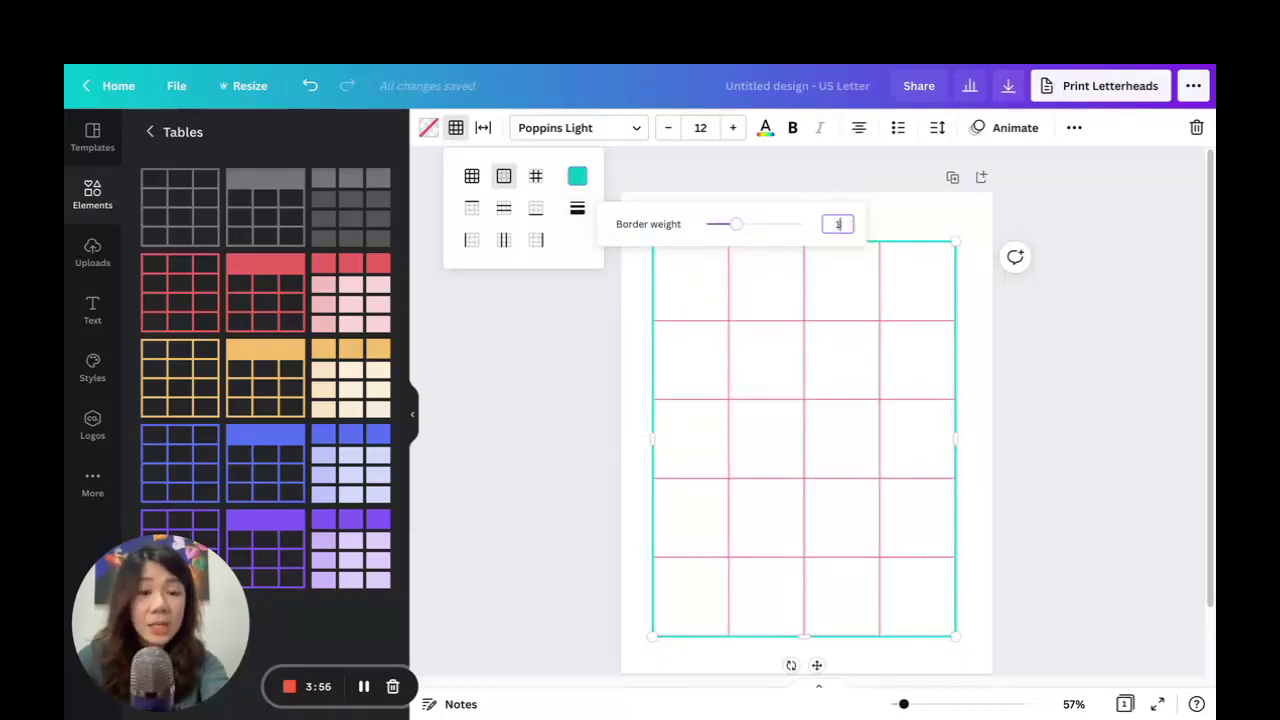
text(0)
click(1126, 348)
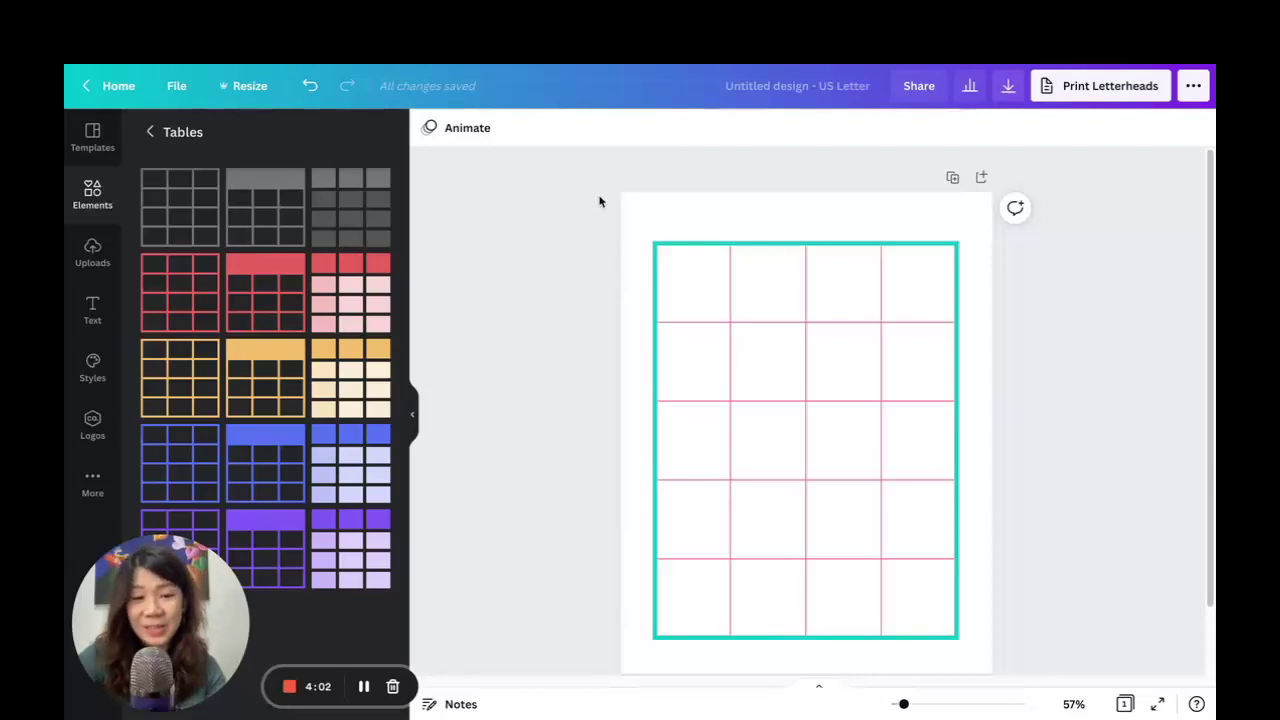
Select the whole table and color only its inner borders with the orange brand color
drag(594, 192, 991, 626)
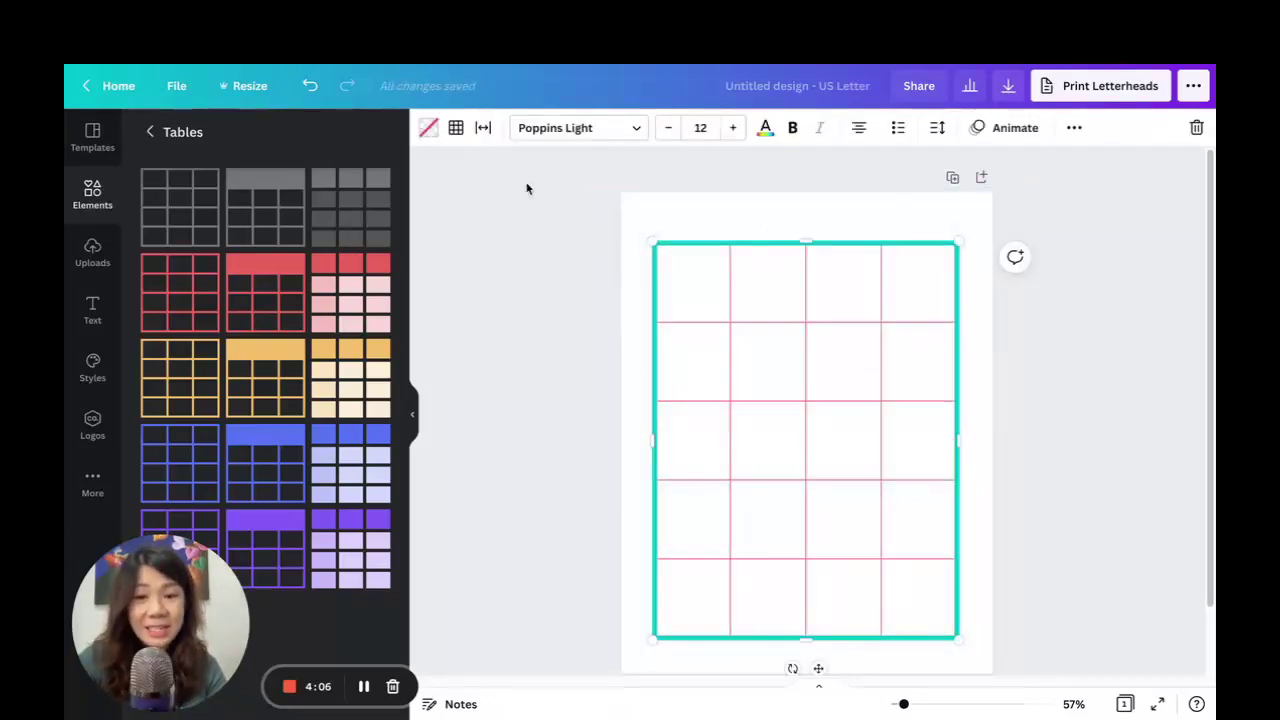
click(455, 128)
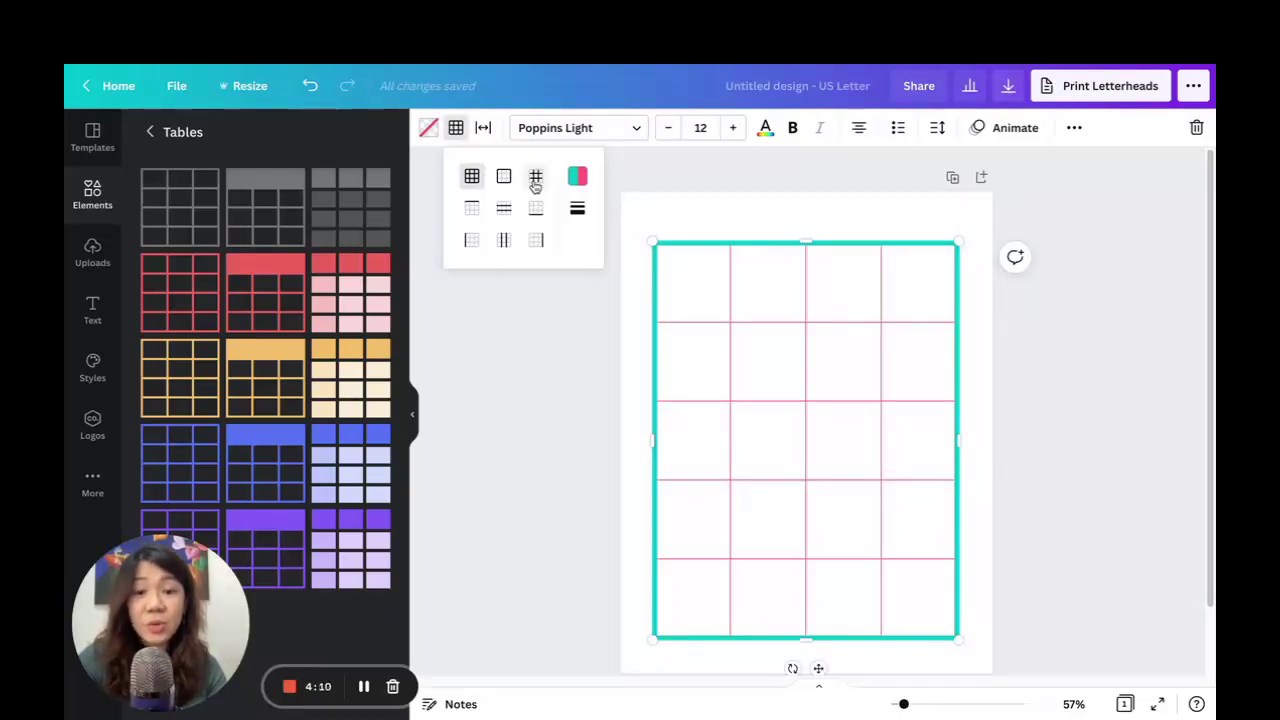
click(535, 180)
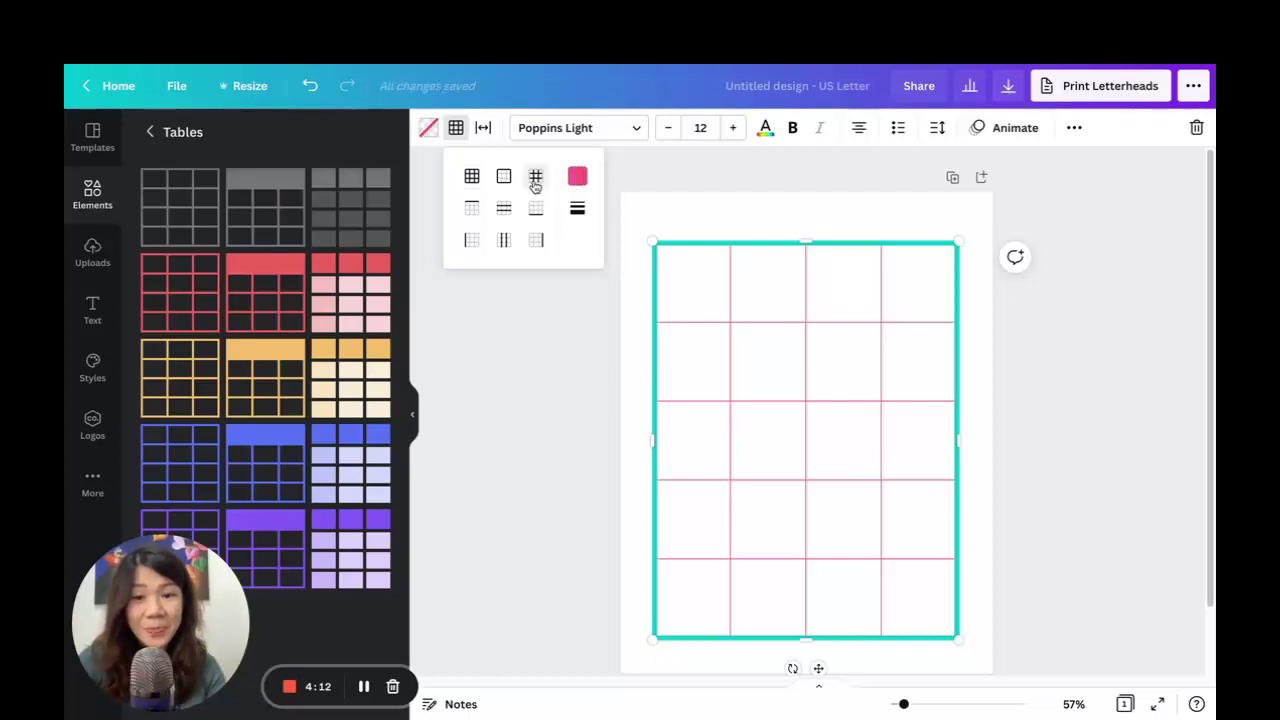
click(577, 177)
click(733, 290)
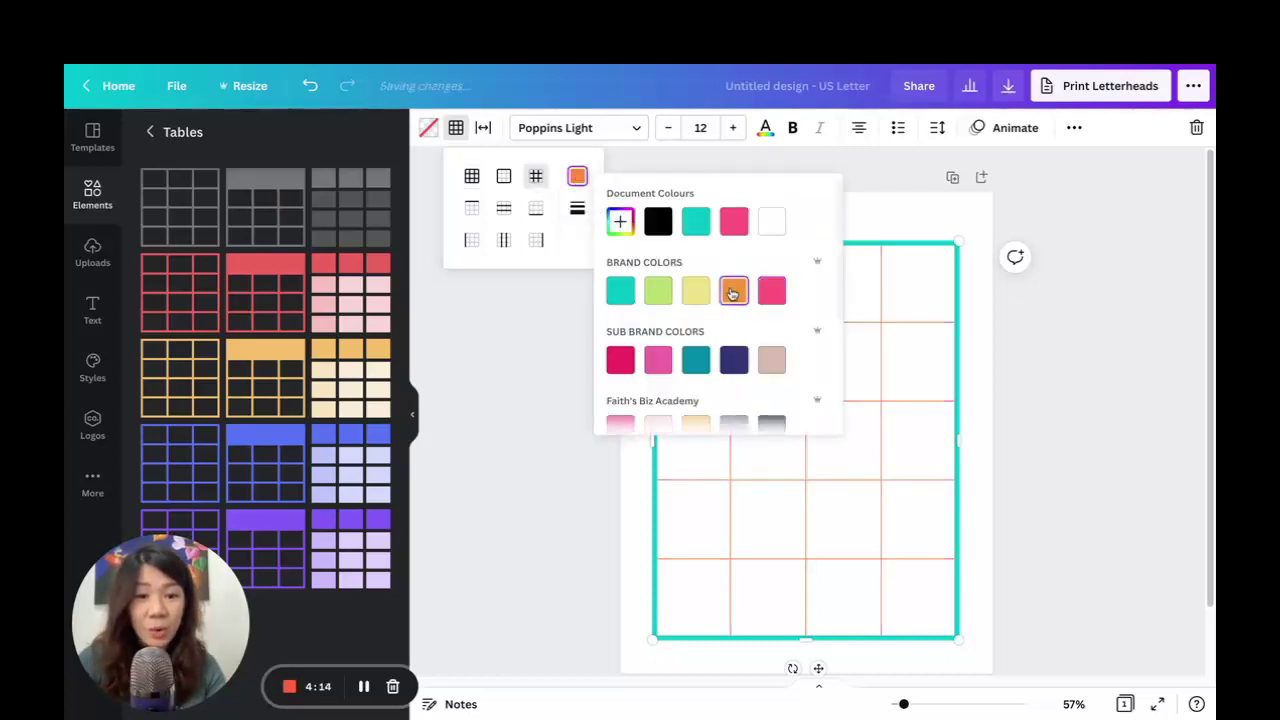
click(793, 348)
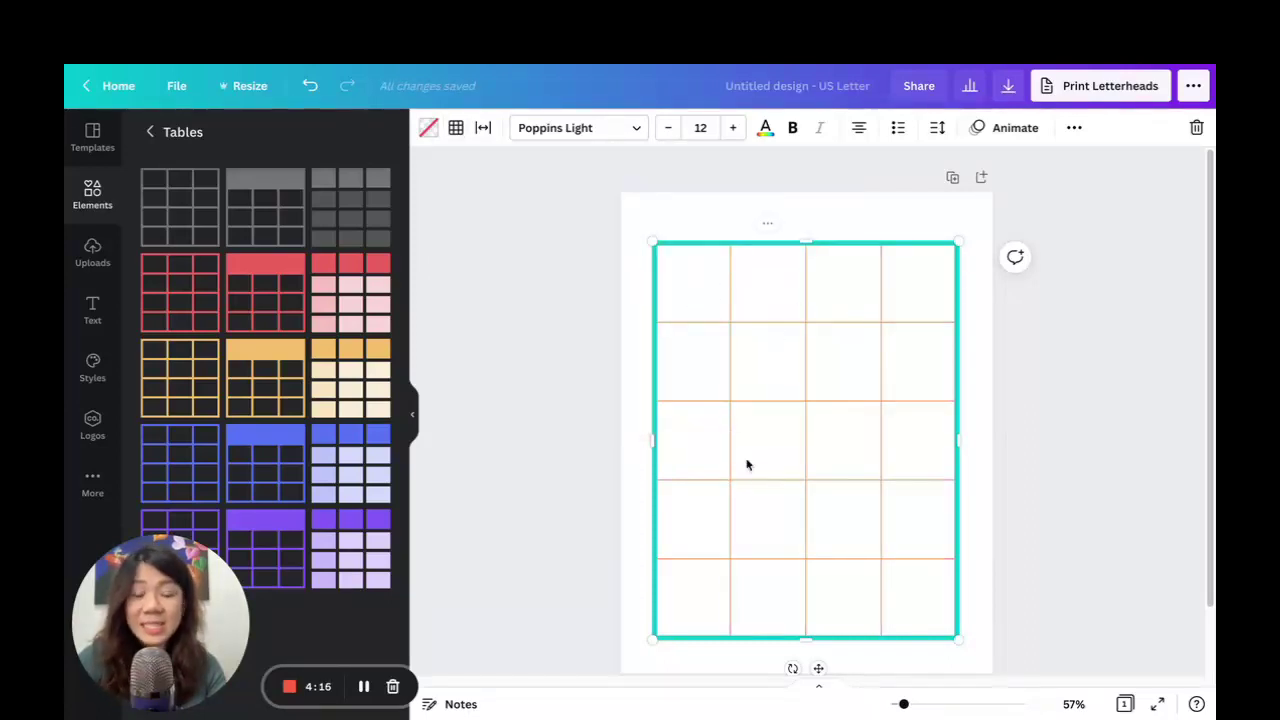
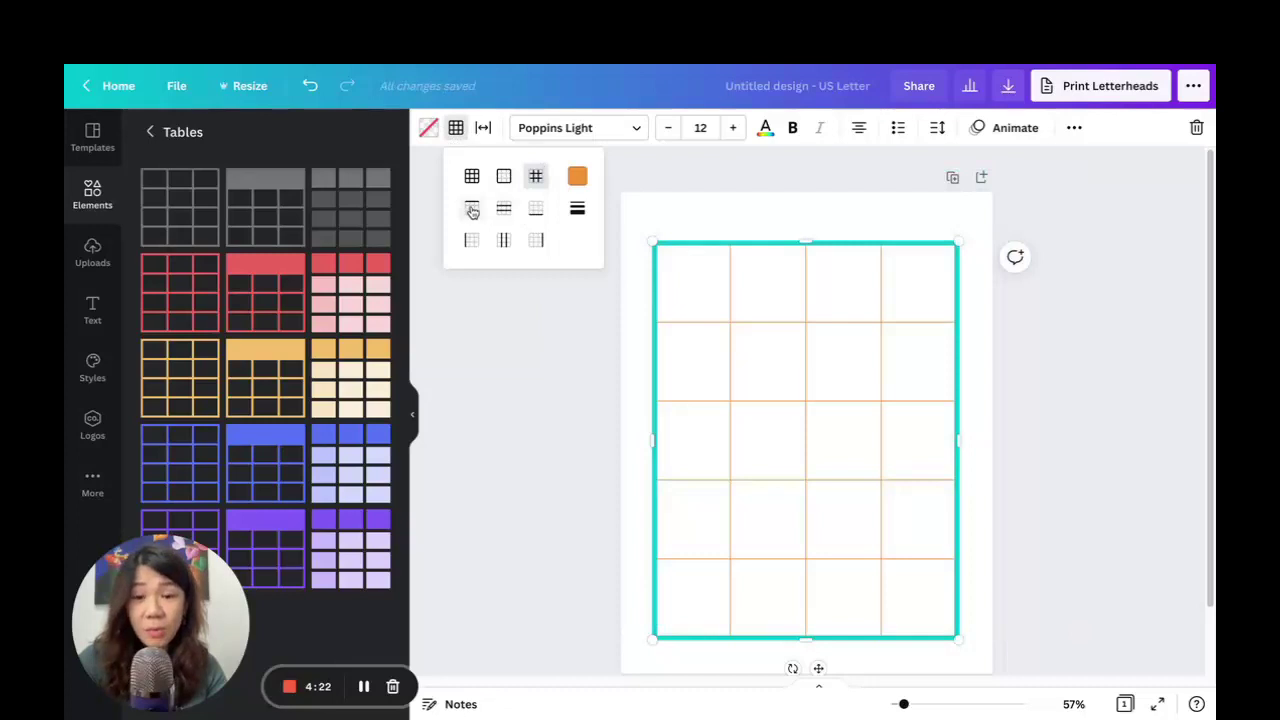
Color the table's top border and inner borders black
click(577, 175)
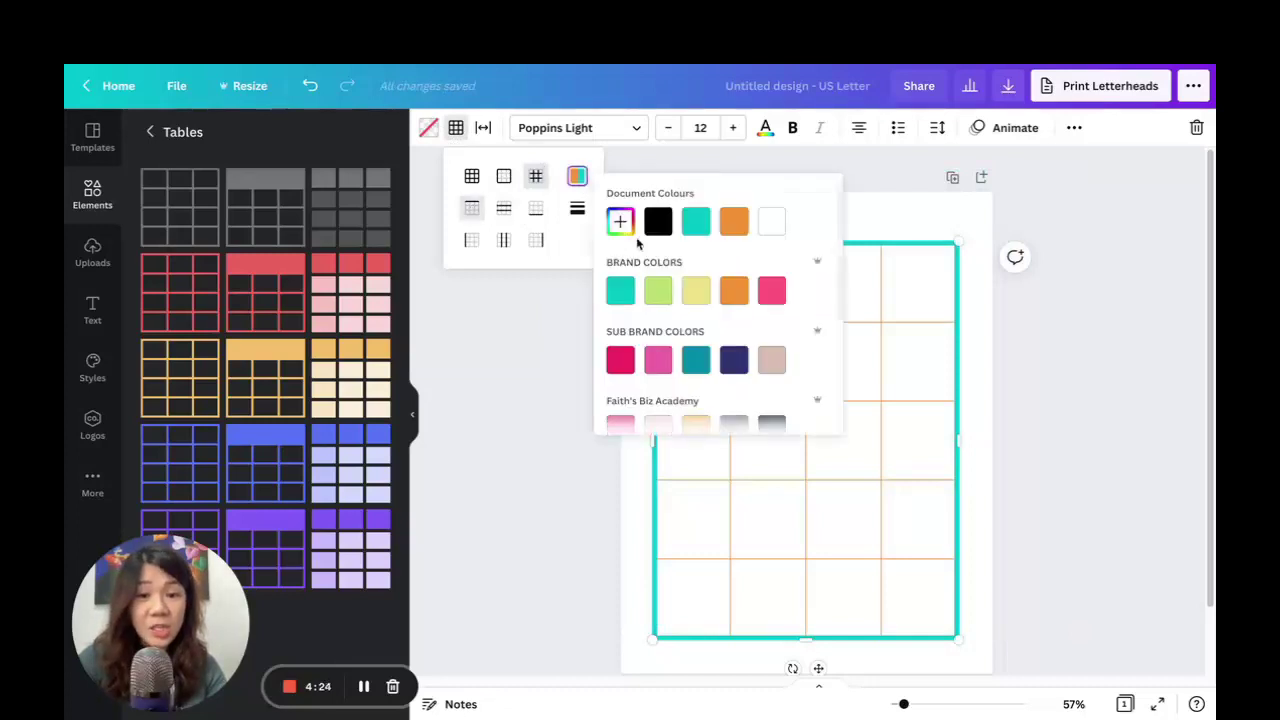
click(657, 217)
click(1065, 338)
click(662, 217)
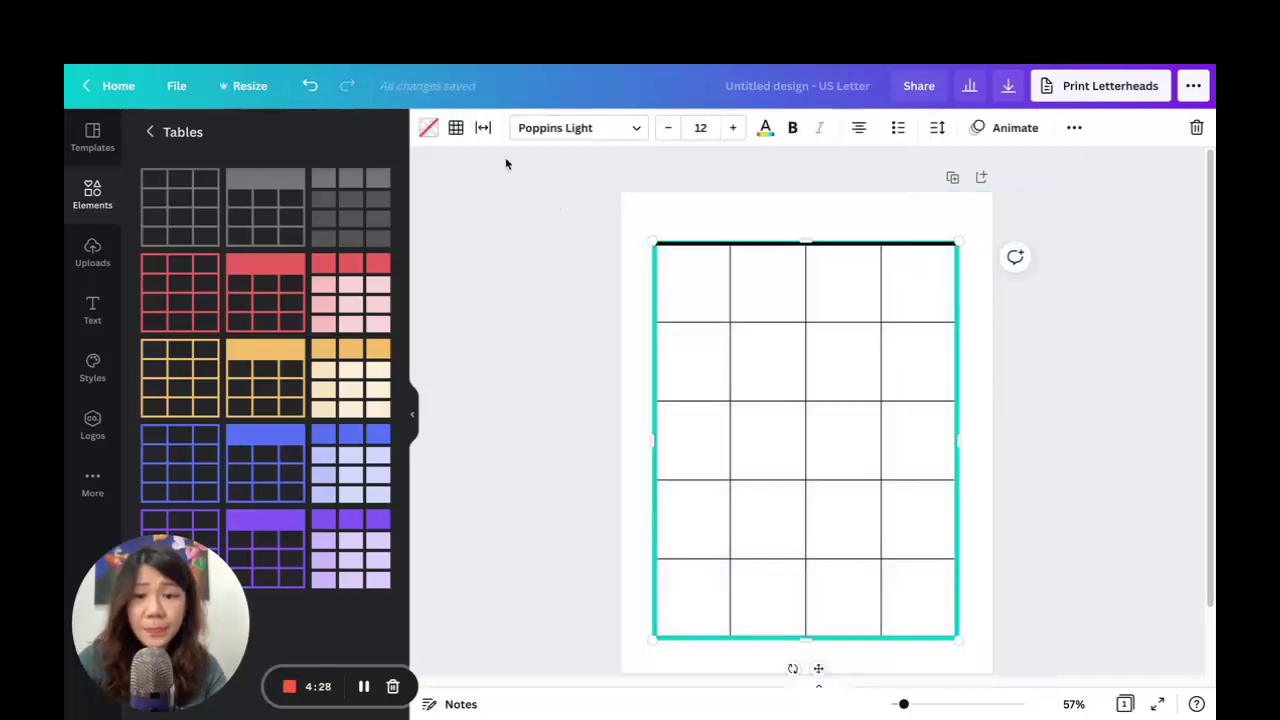
Color only the table's top border with the yellow brand color and deselect the table
click(455, 127)
click(472, 212)
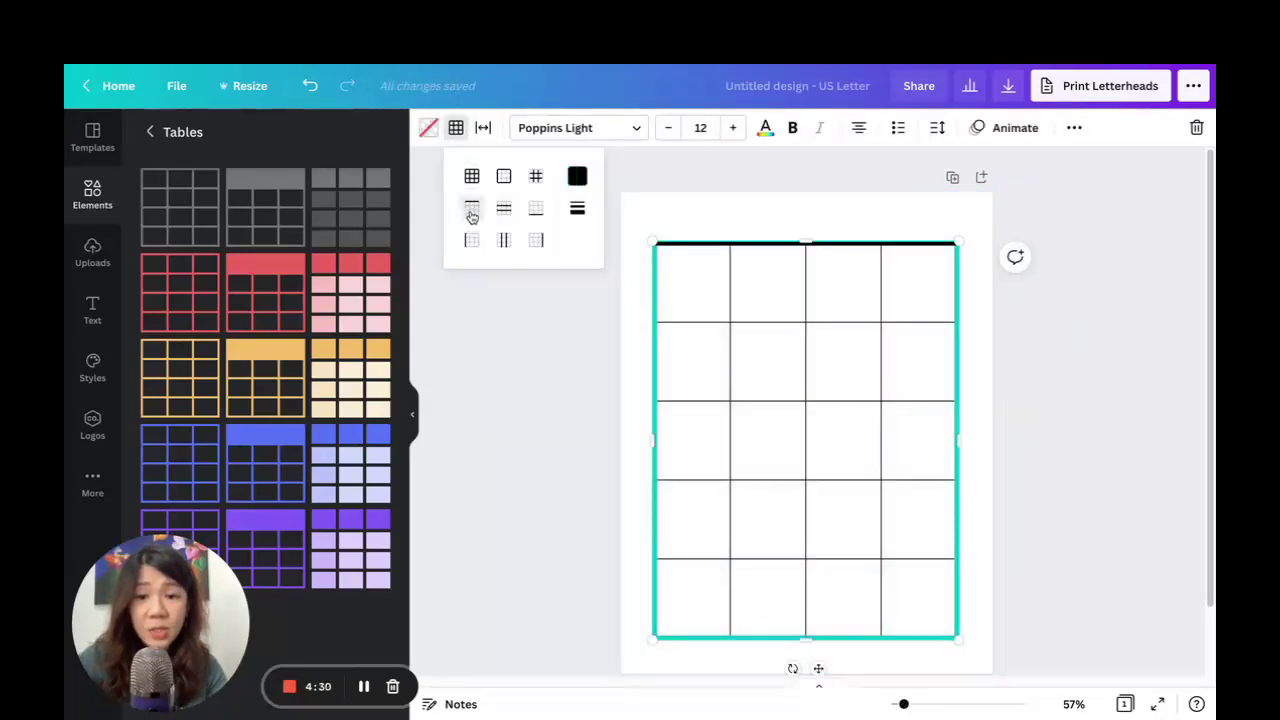
click(582, 184)
click(696, 292)
click(1077, 317)
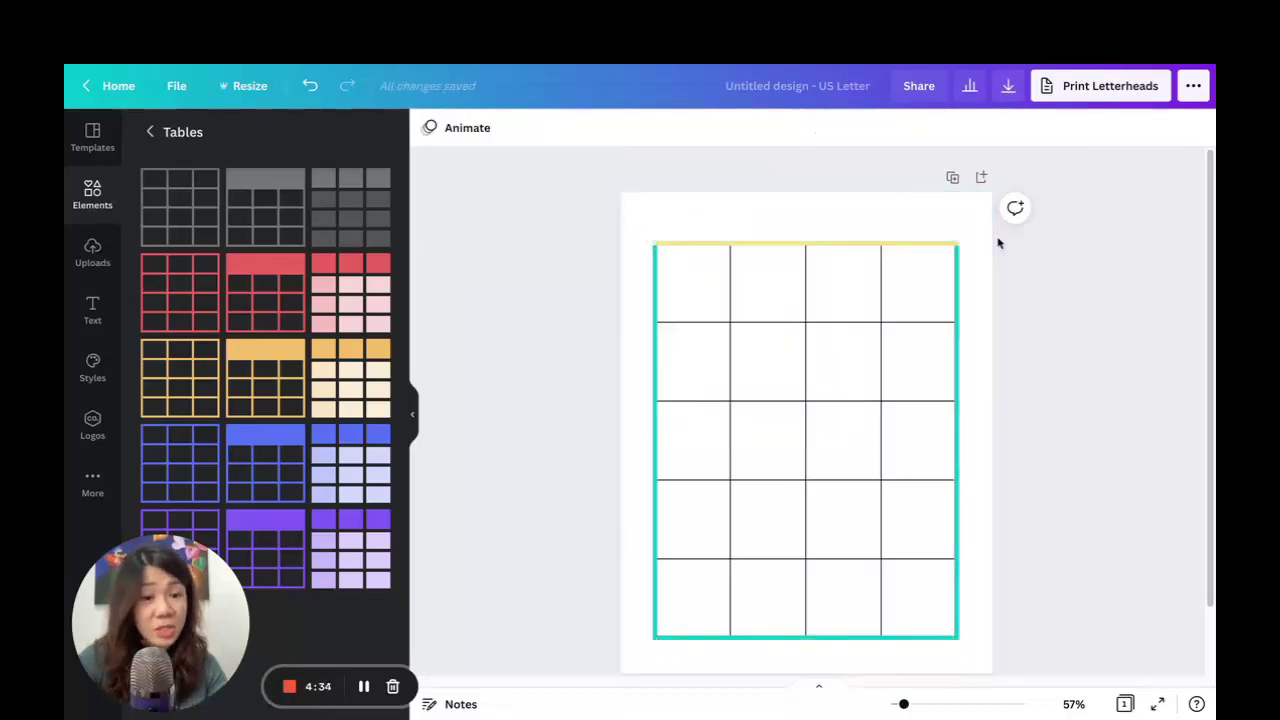
Select the whole table and color its inner horizontal borders with the lighter pink sub brand color
drag(624, 208, 1049, 608)
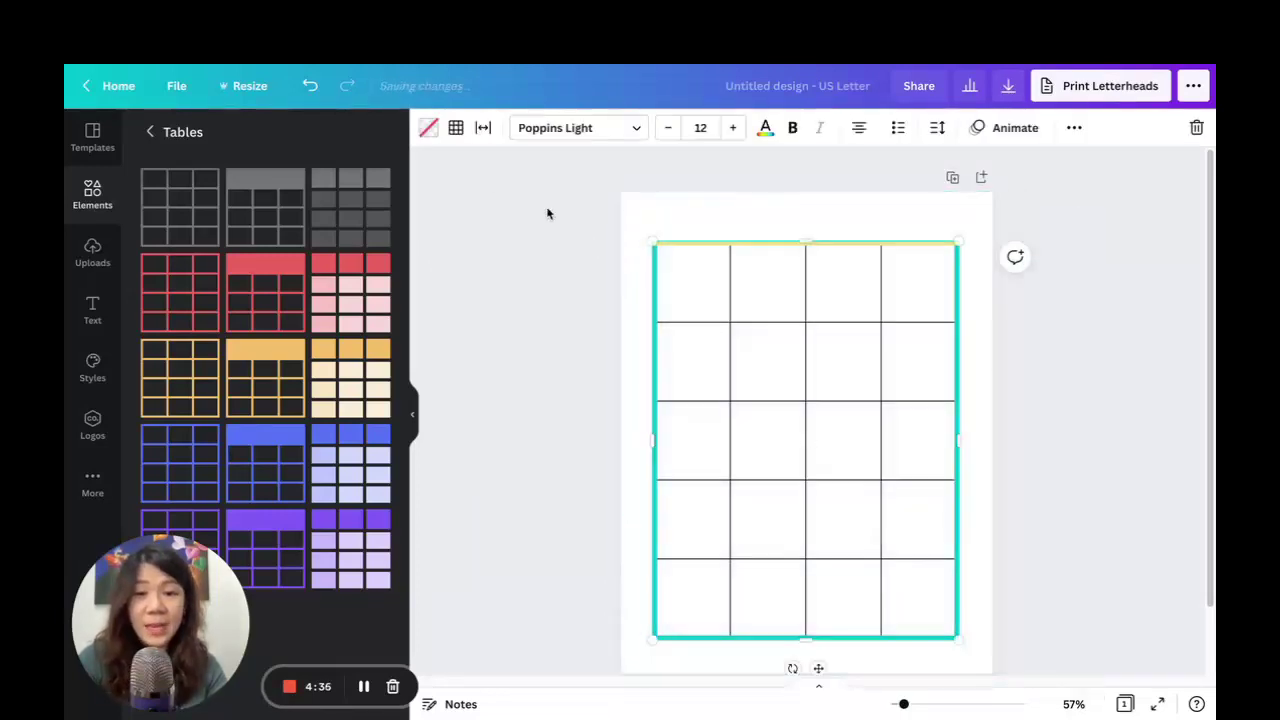
click(456, 130)
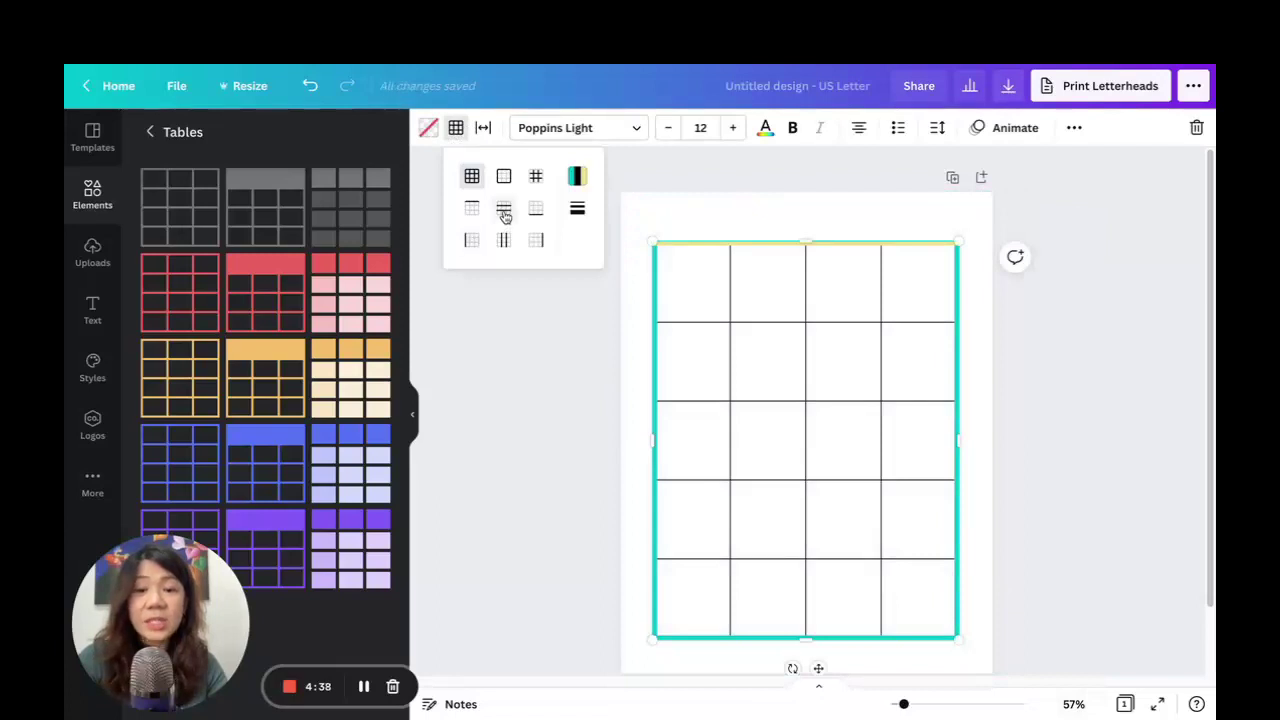
click(504, 209)
click(577, 177)
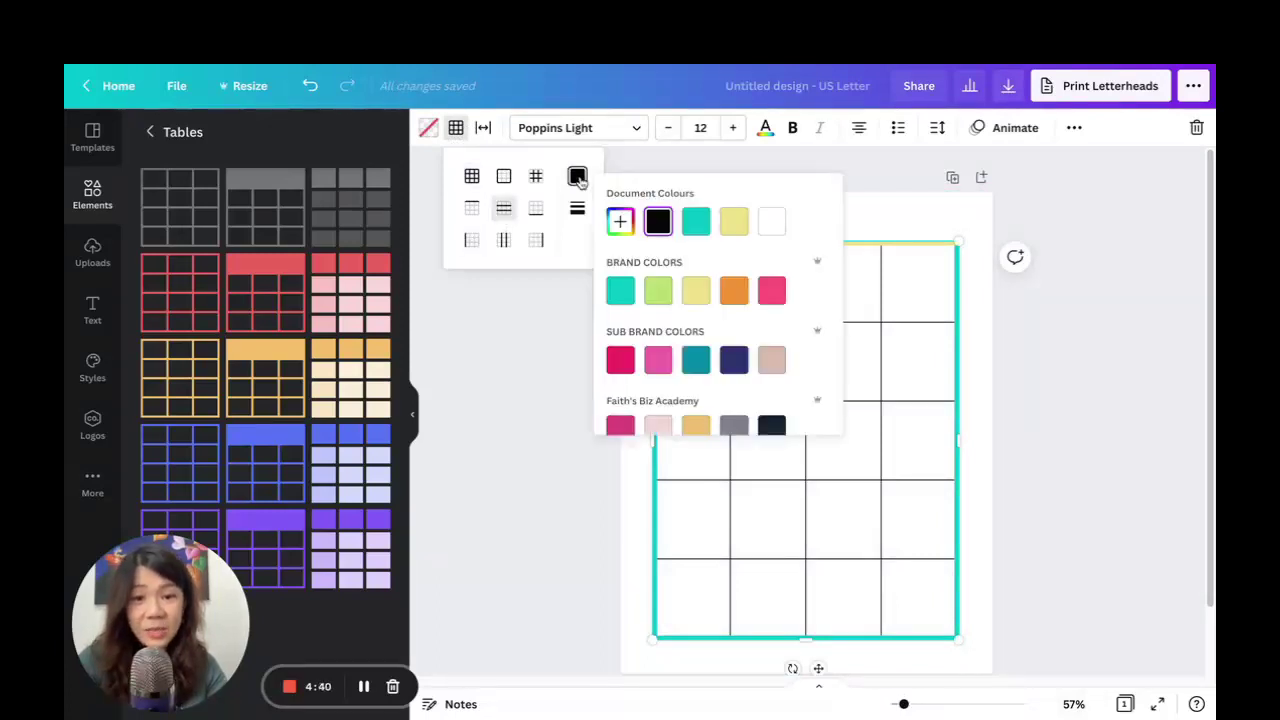
scroll(723, 325, down, 1)
click(658, 340)
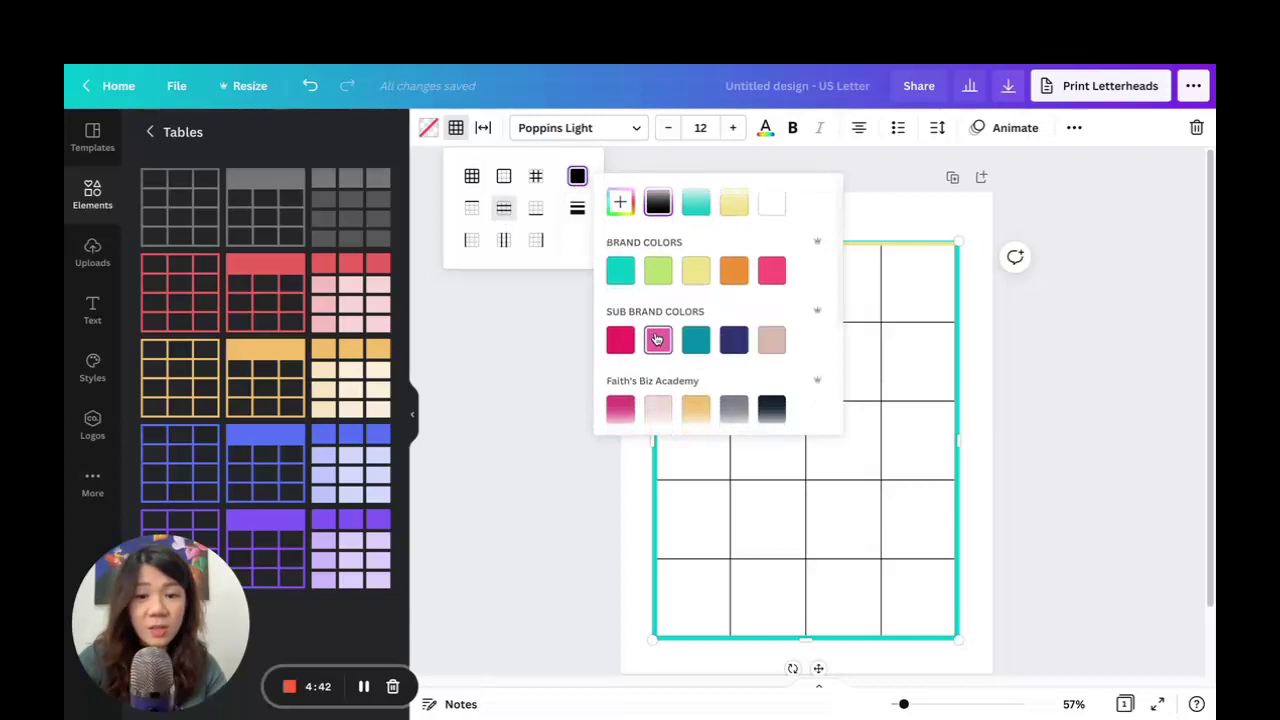
click(1040, 358)
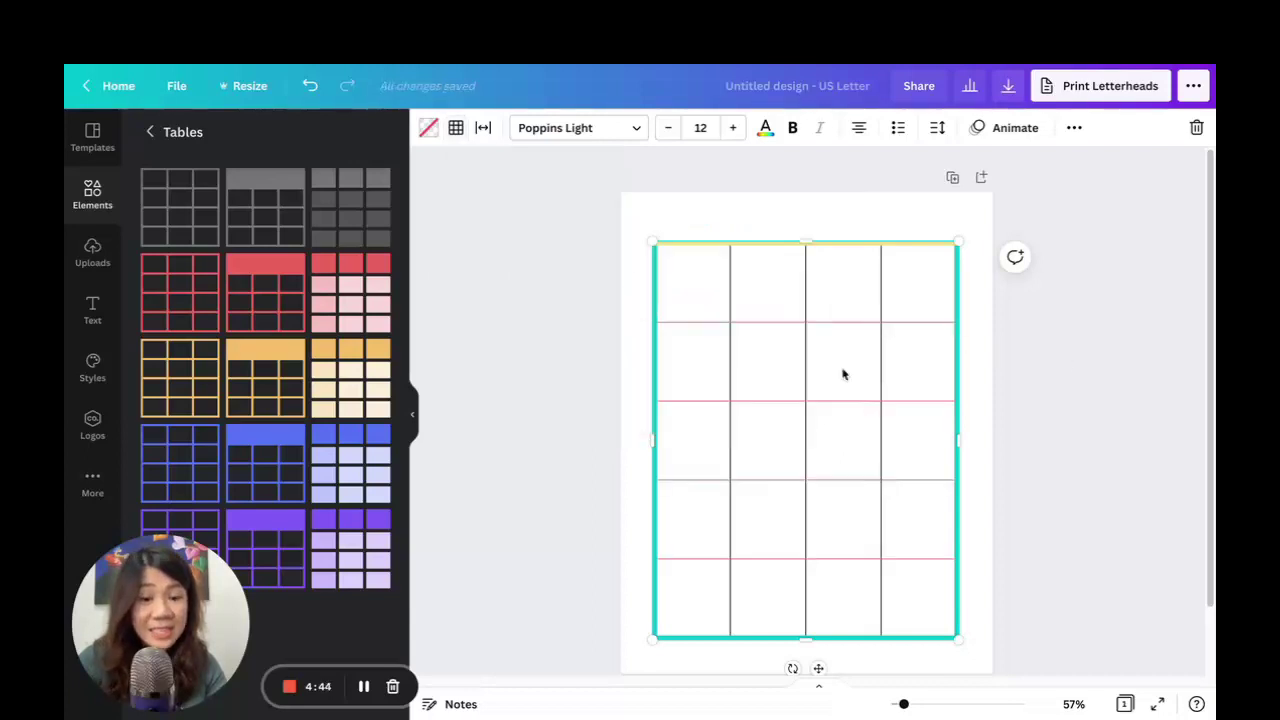
Color the table's inner horizontal borders and bottom border with the orange brand color
drag(602, 212, 1063, 654)
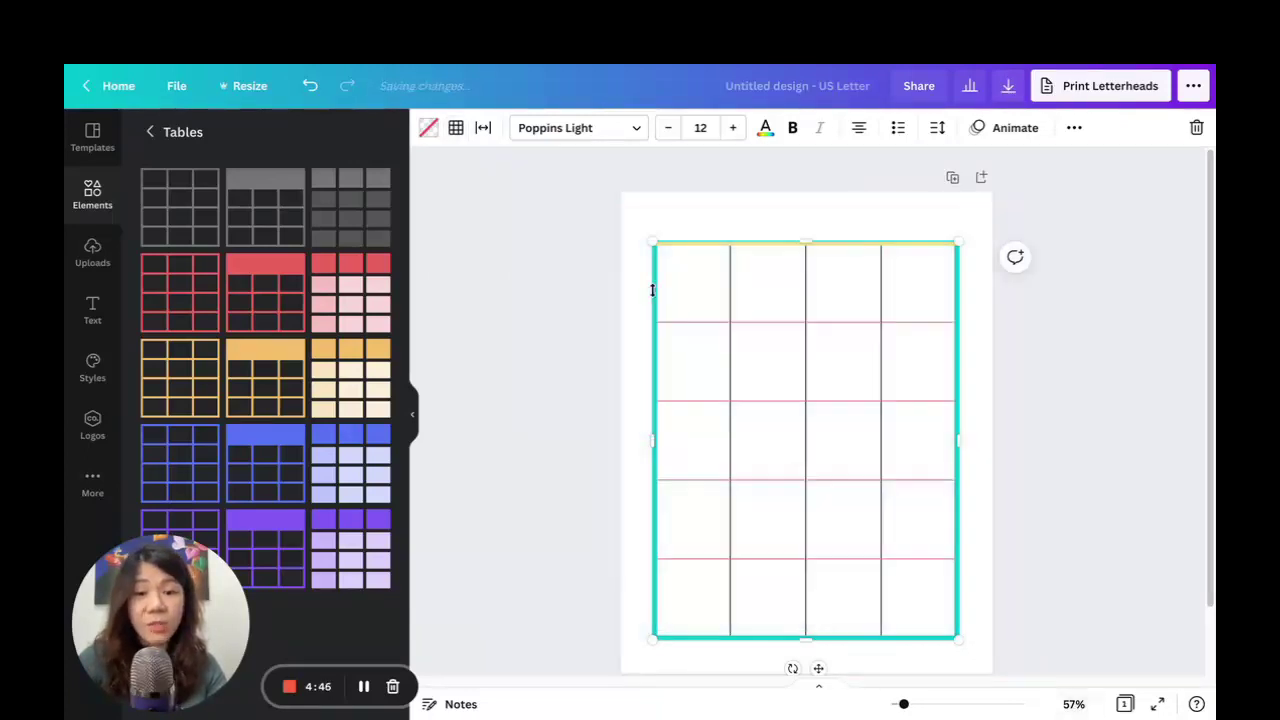
click(456, 130)
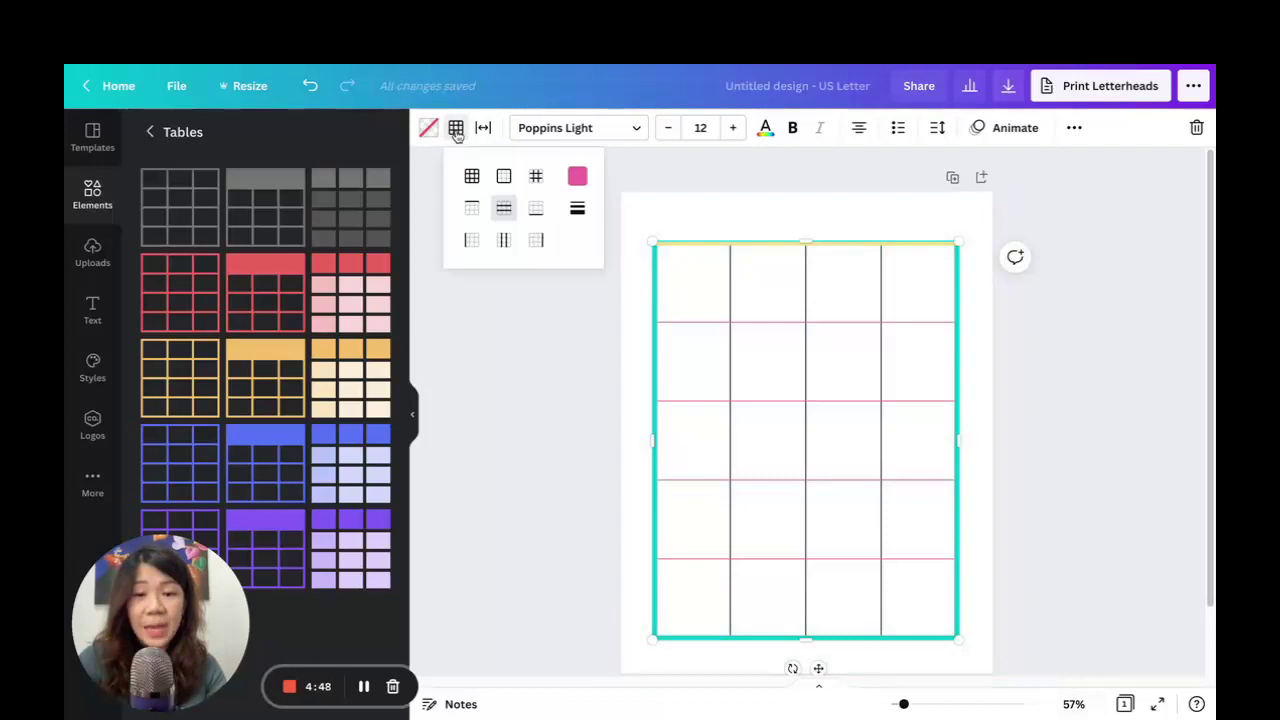
click(535, 209)
click(577, 176)
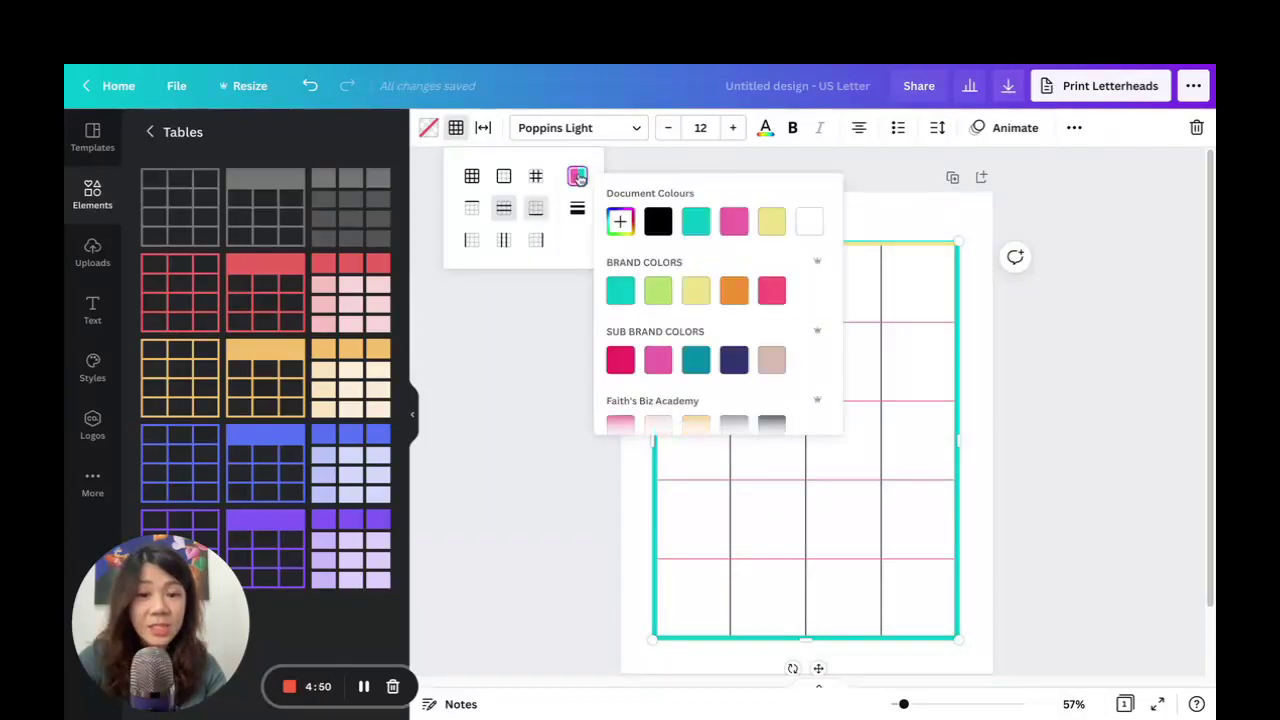
click(734, 290)
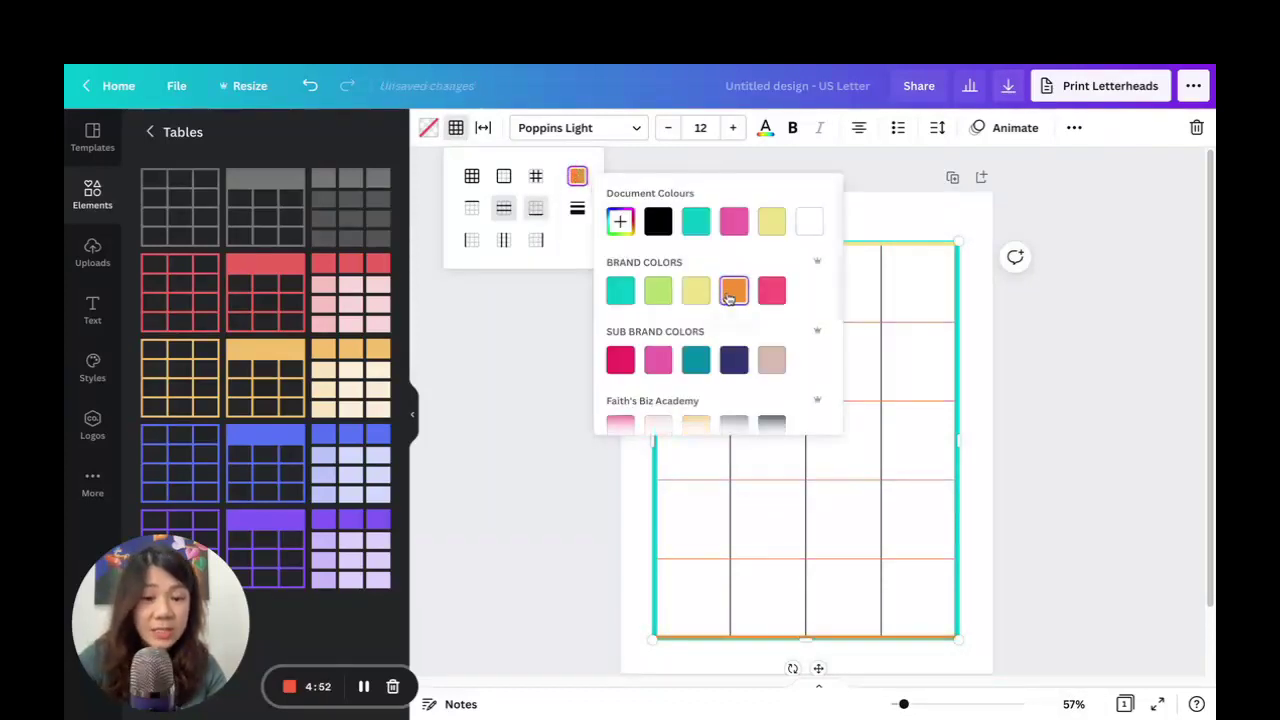
click(1080, 370)
Select the whole table and color only its left outer border purple
drag(609, 220, 1100, 670)
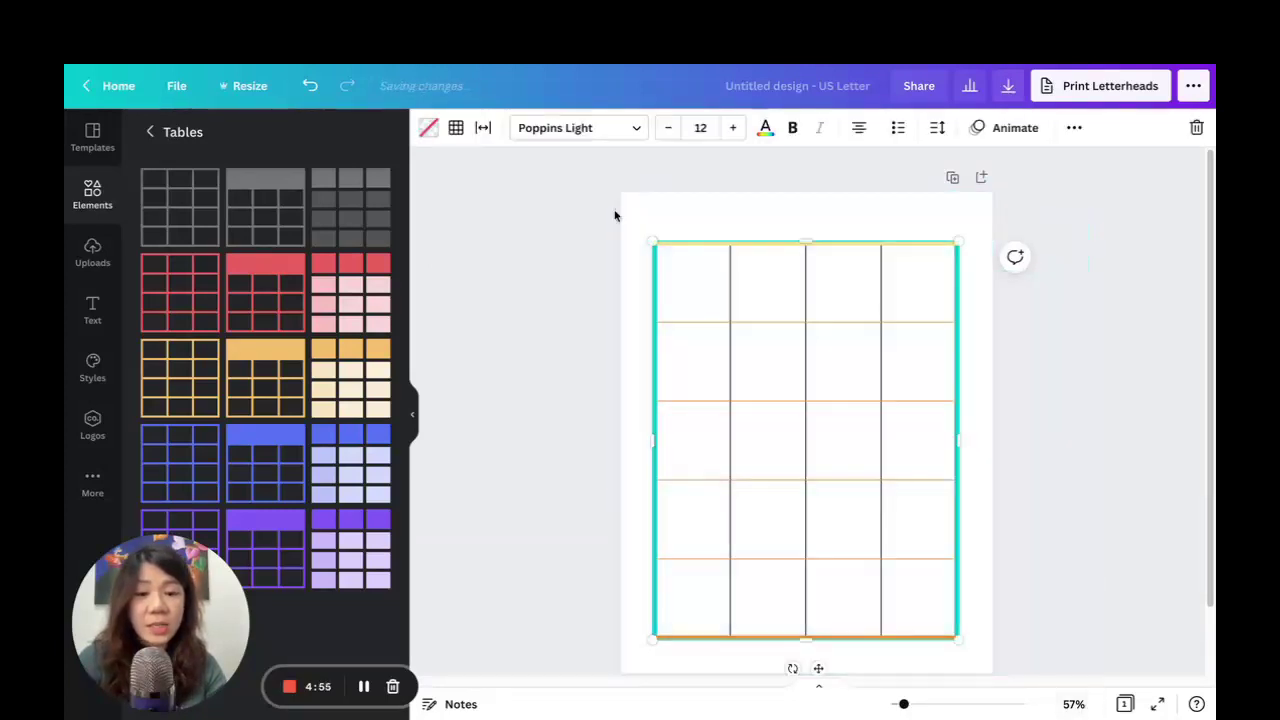
click(456, 129)
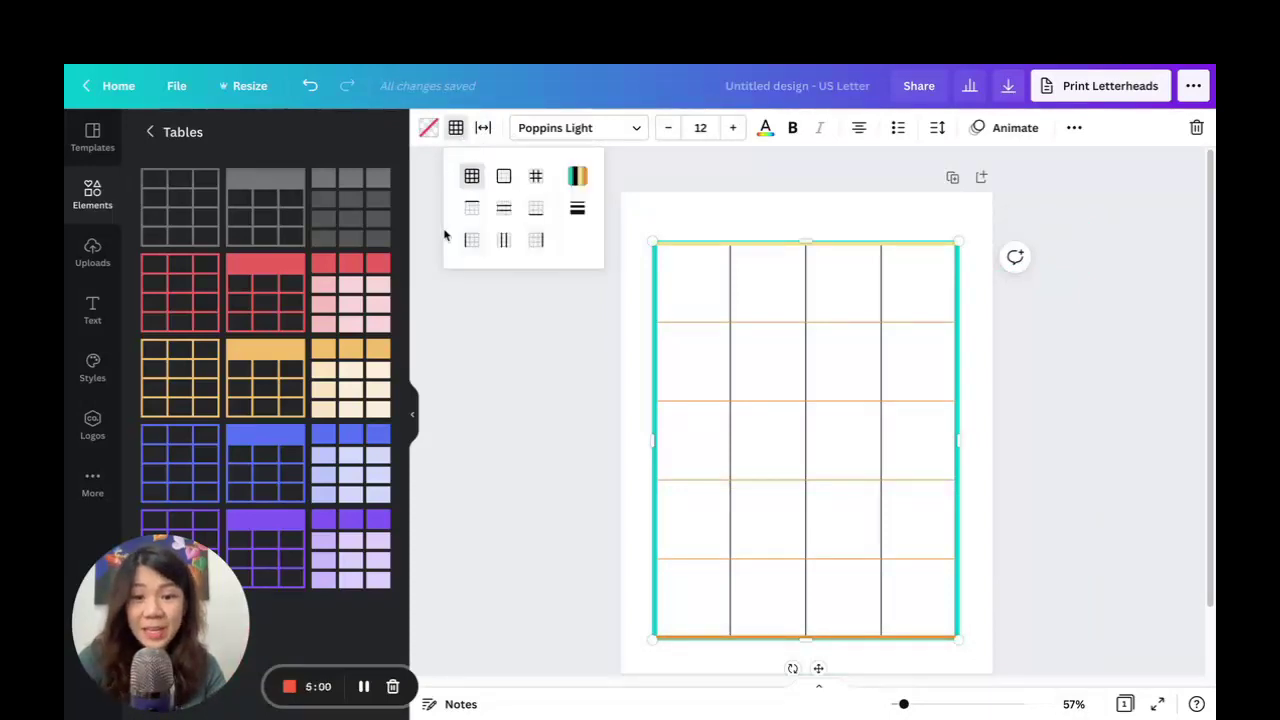
click(470, 245)
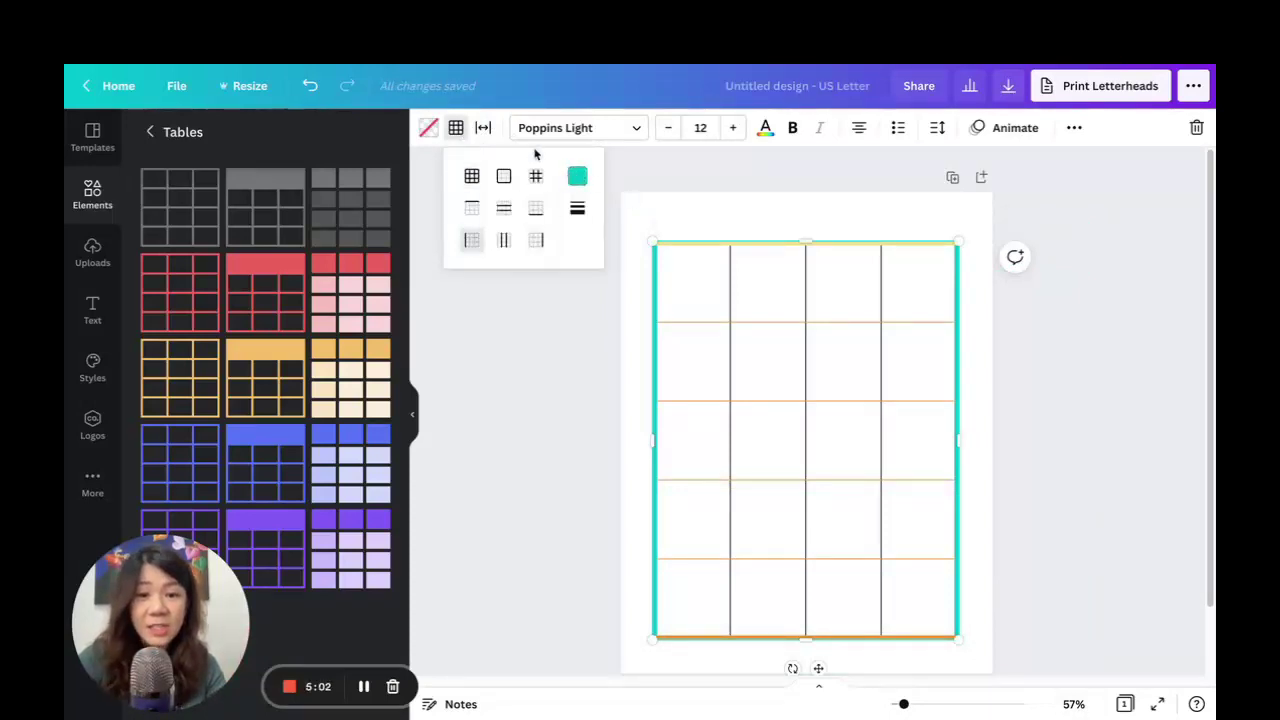
click(577, 176)
scroll(736, 328, down, 5)
click(736, 328)
click(988, 354)
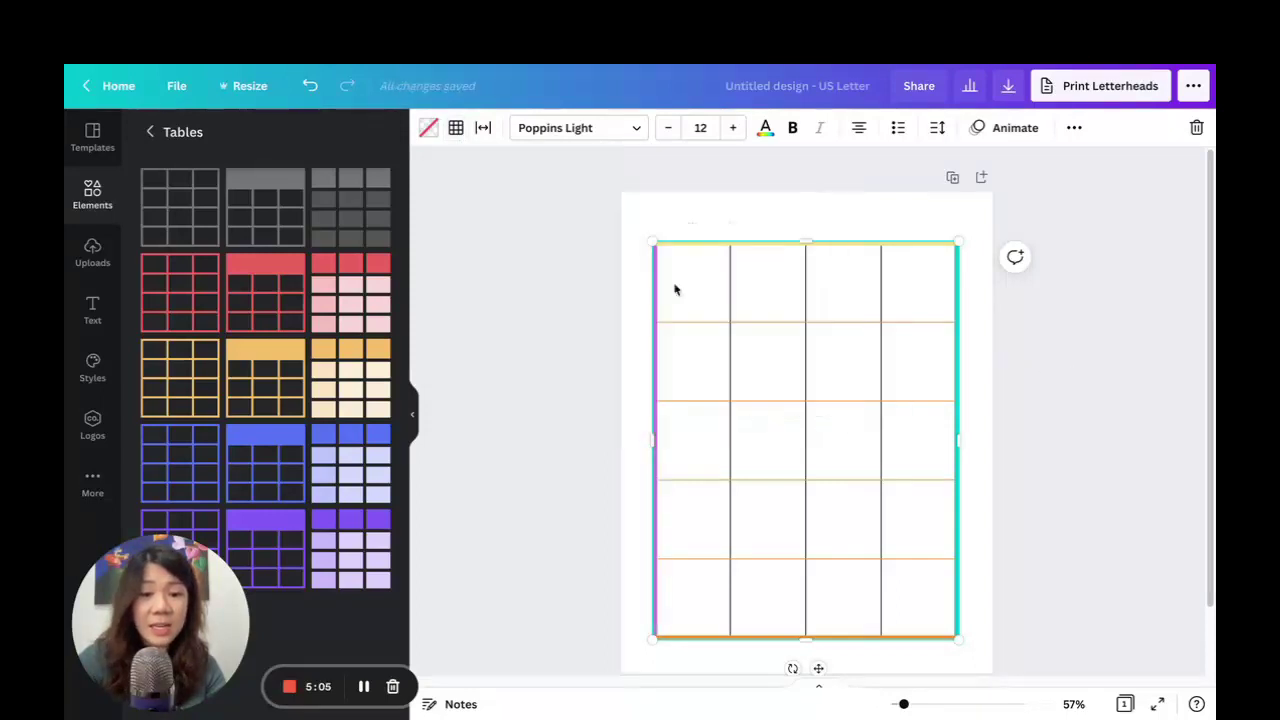
Color the table's inner vertical borders and left outer border light blue from the default colors, leaving the table deselected
click(456, 128)
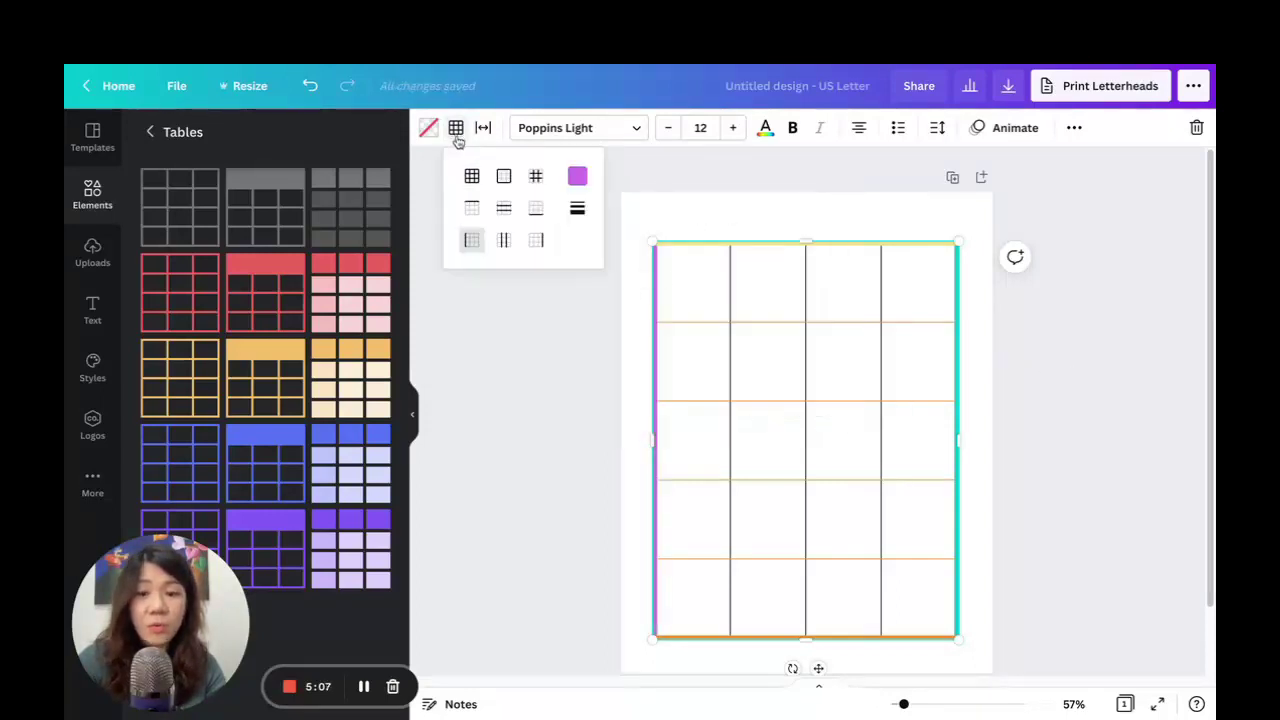
click(503, 240)
click(577, 176)
scroll(757, 297, down, 5)
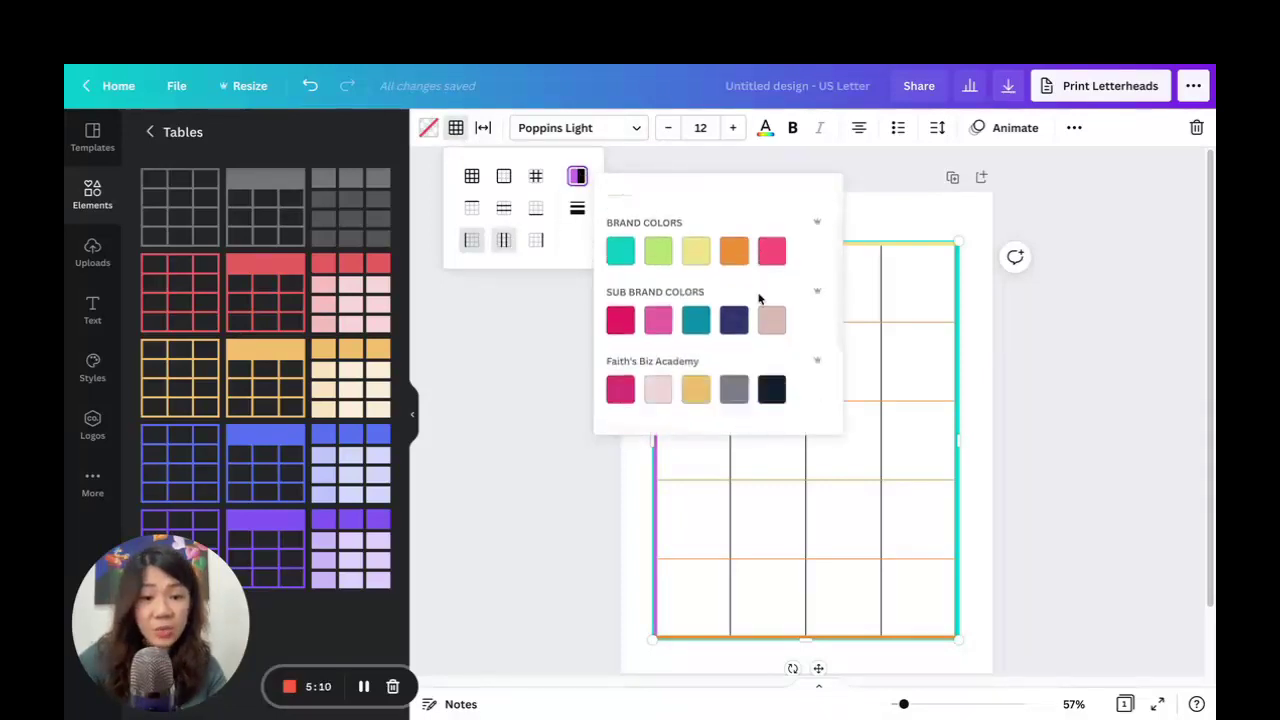
click(734, 364)
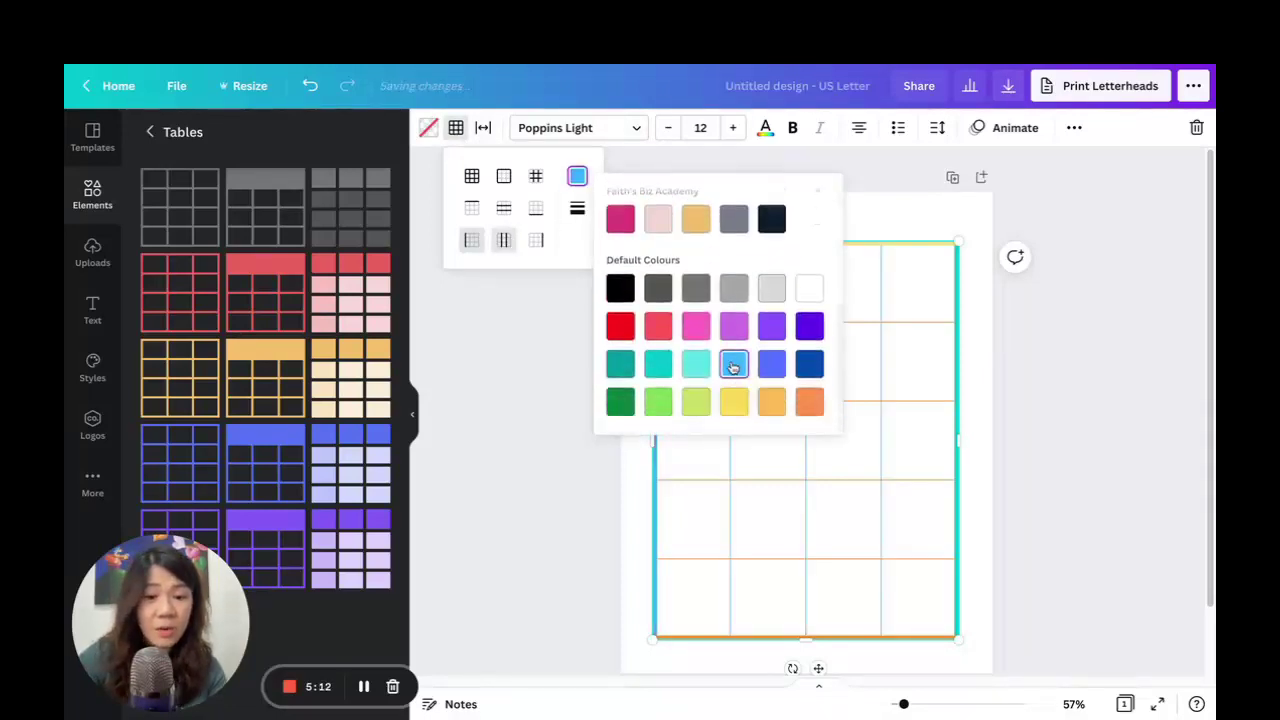
click(1036, 359)
Select the whole table and color only its inner vertical borders light green from the default colors
click(623, 198)
click(694, 362)
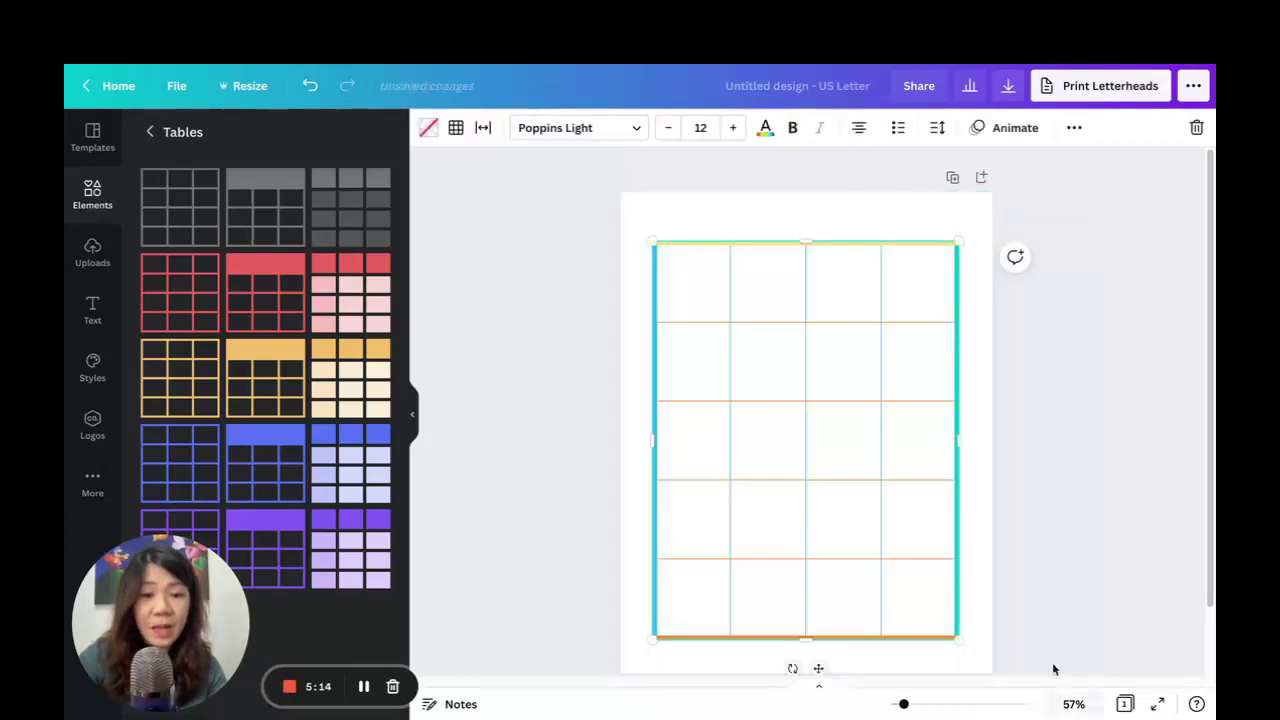
click(455, 127)
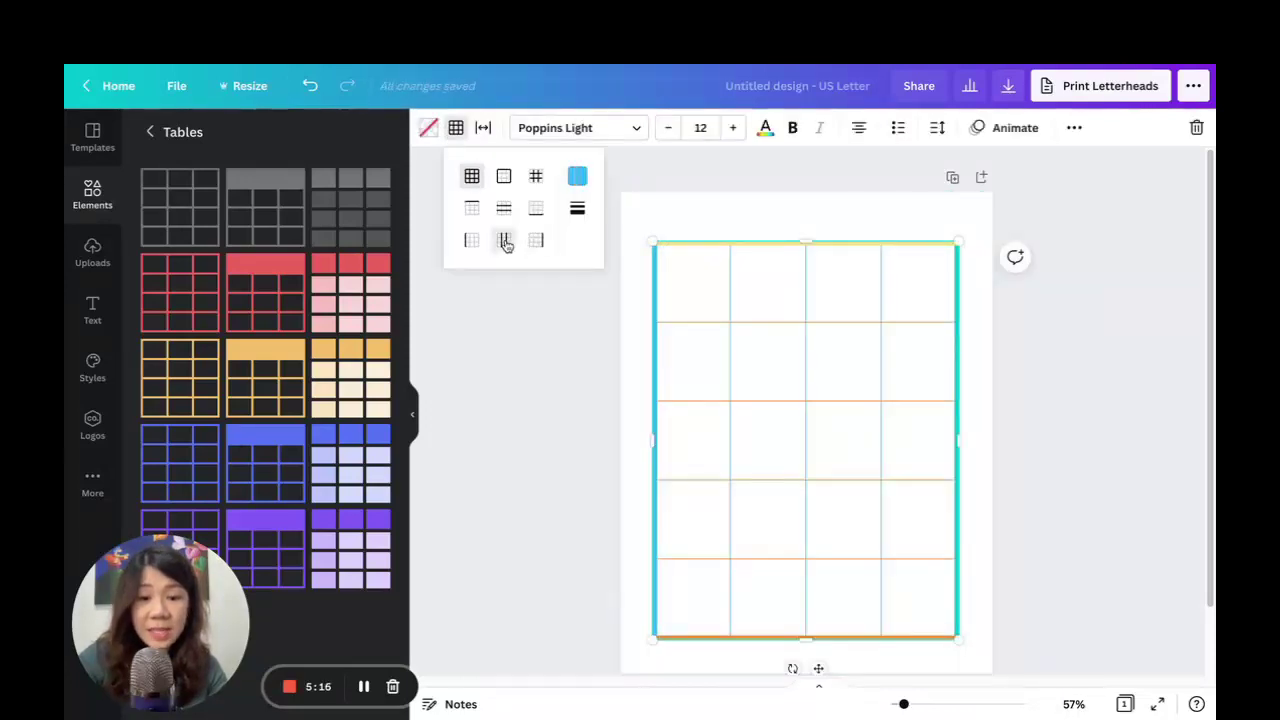
click(578, 178)
scroll(727, 297, down, 3)
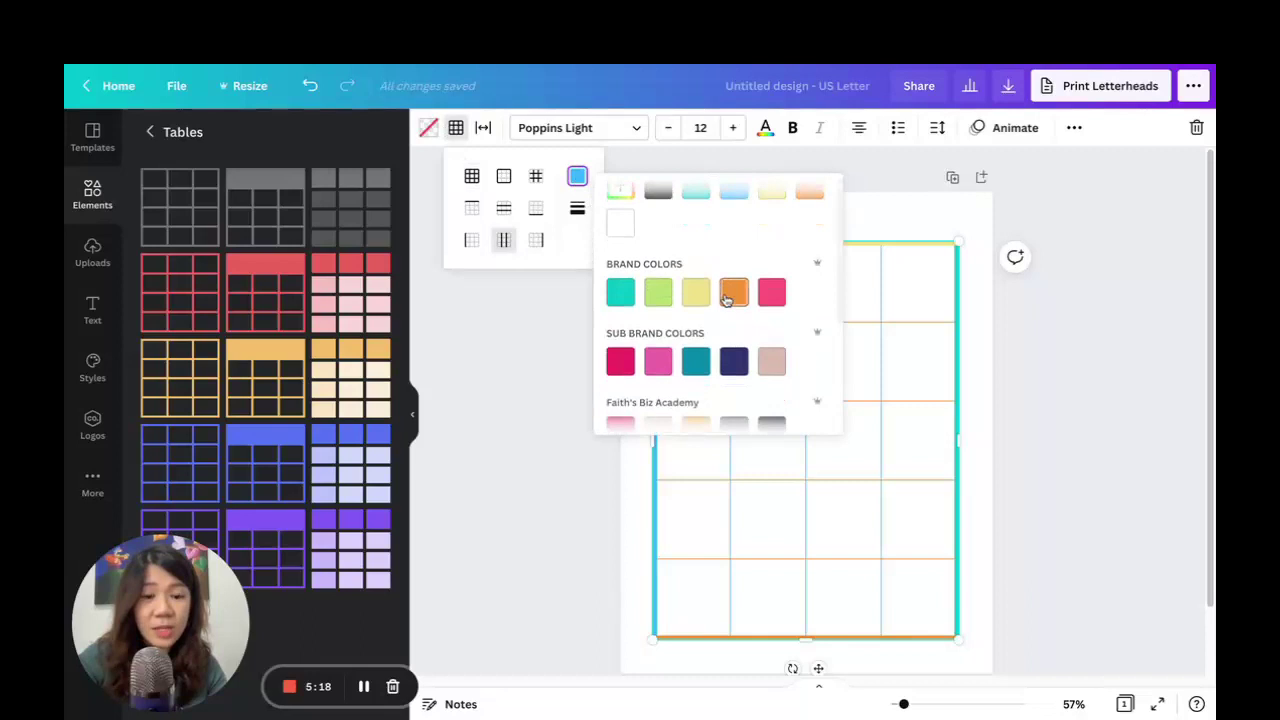
click(658, 401)
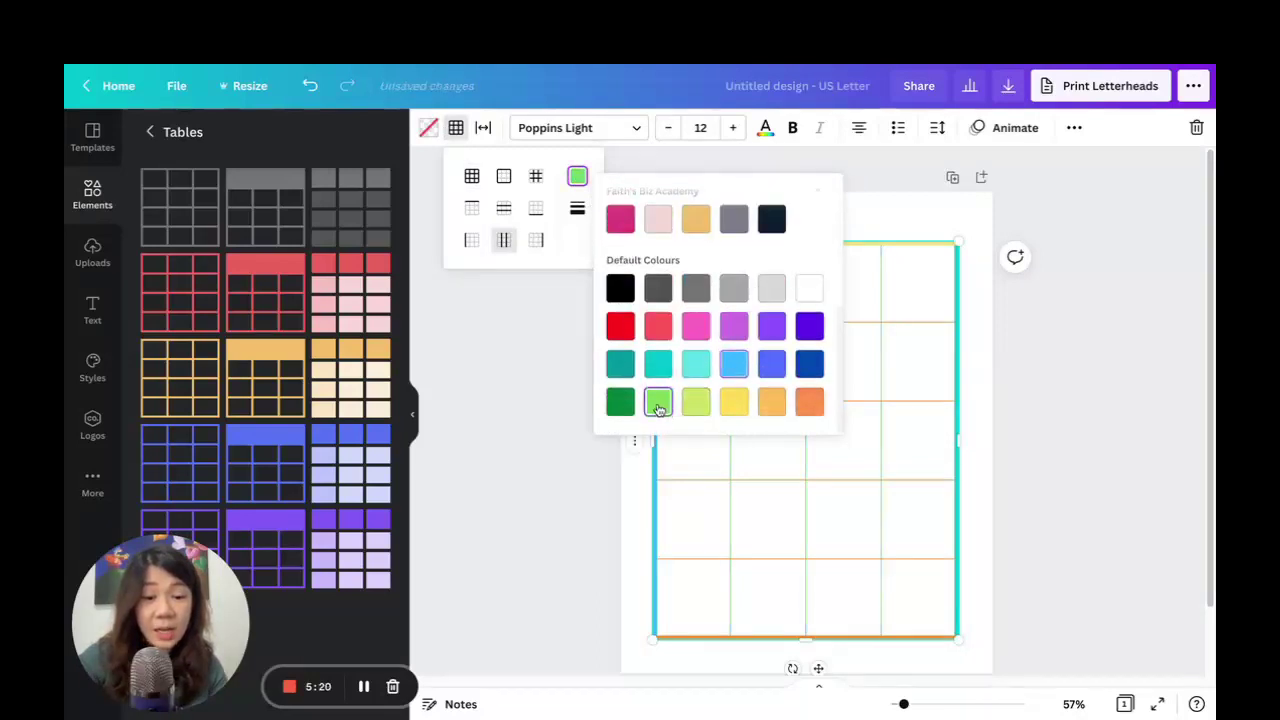
click(1032, 383)
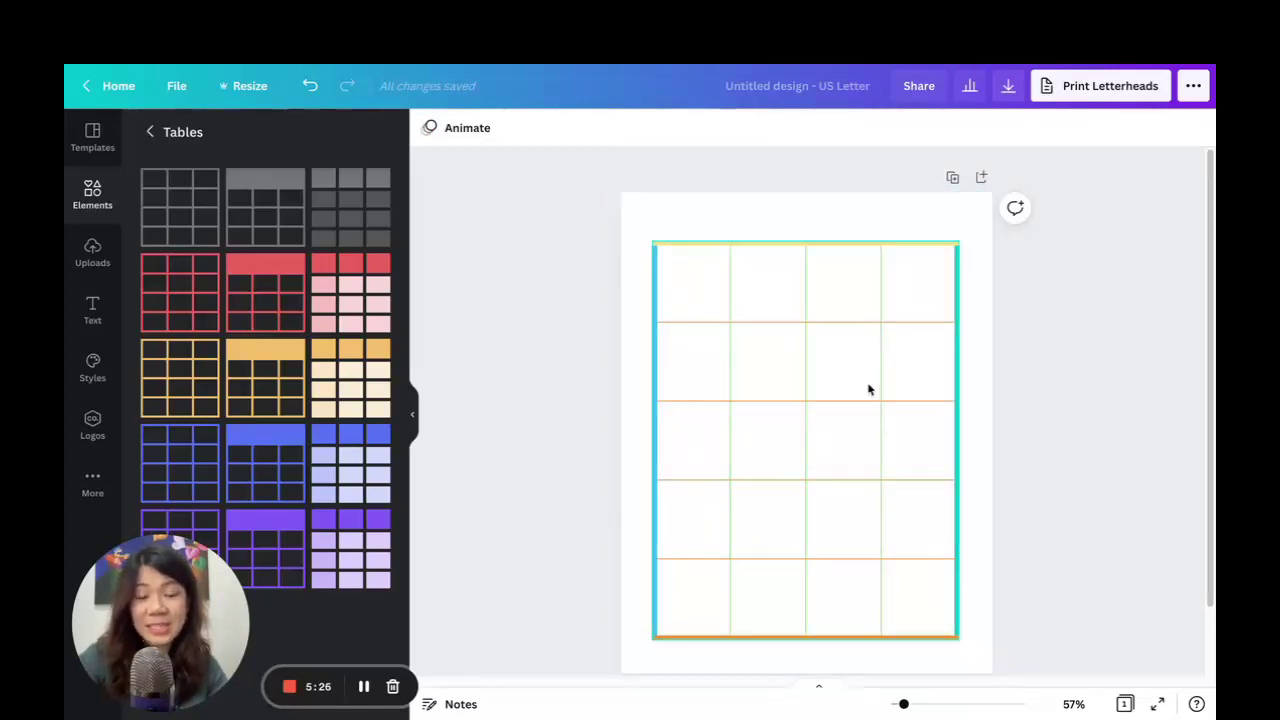
Select the whole table and color only its right outer border black from the default colors
drag(574, 190, 1037, 516)
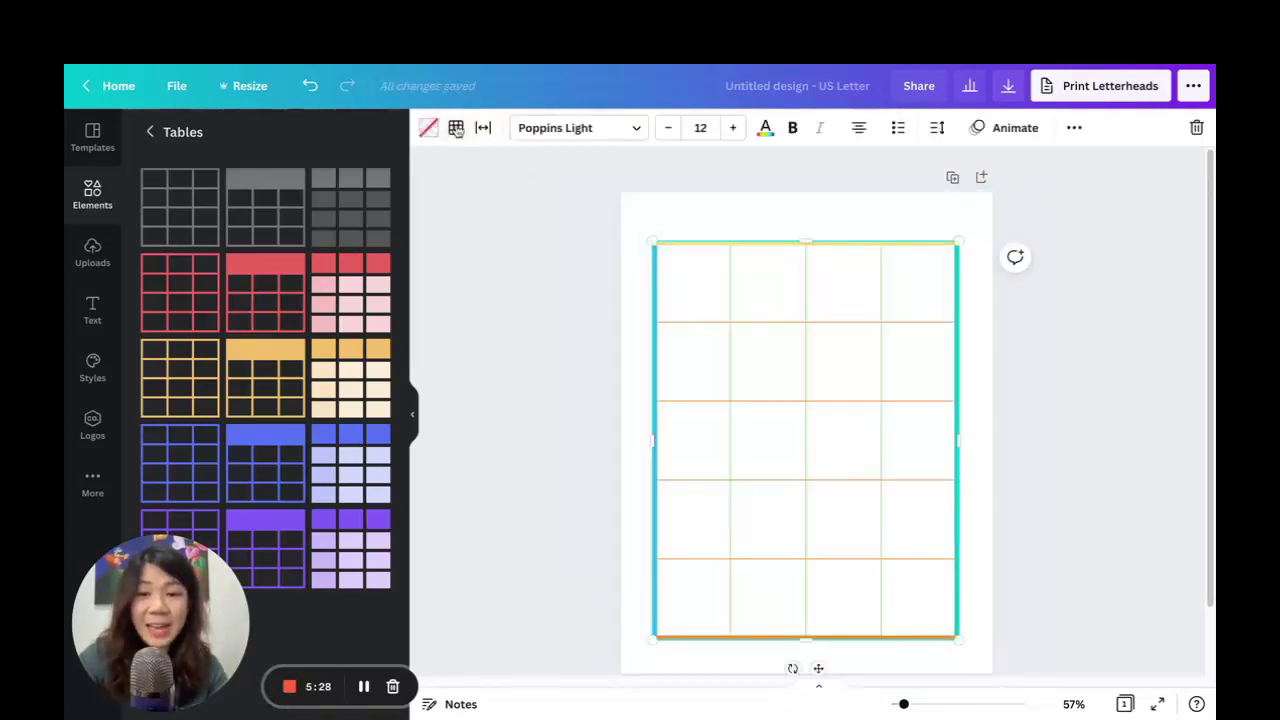
click(456, 129)
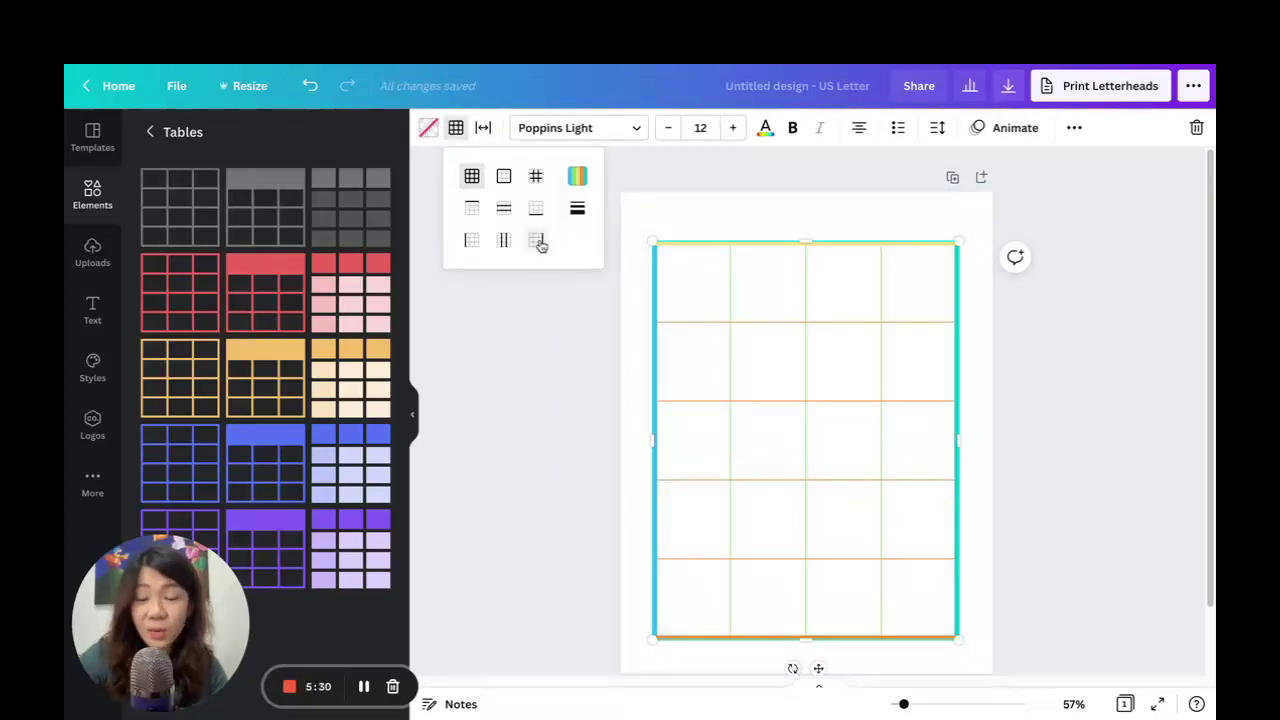
click(538, 245)
click(577, 176)
scroll(787, 289, down, 3)
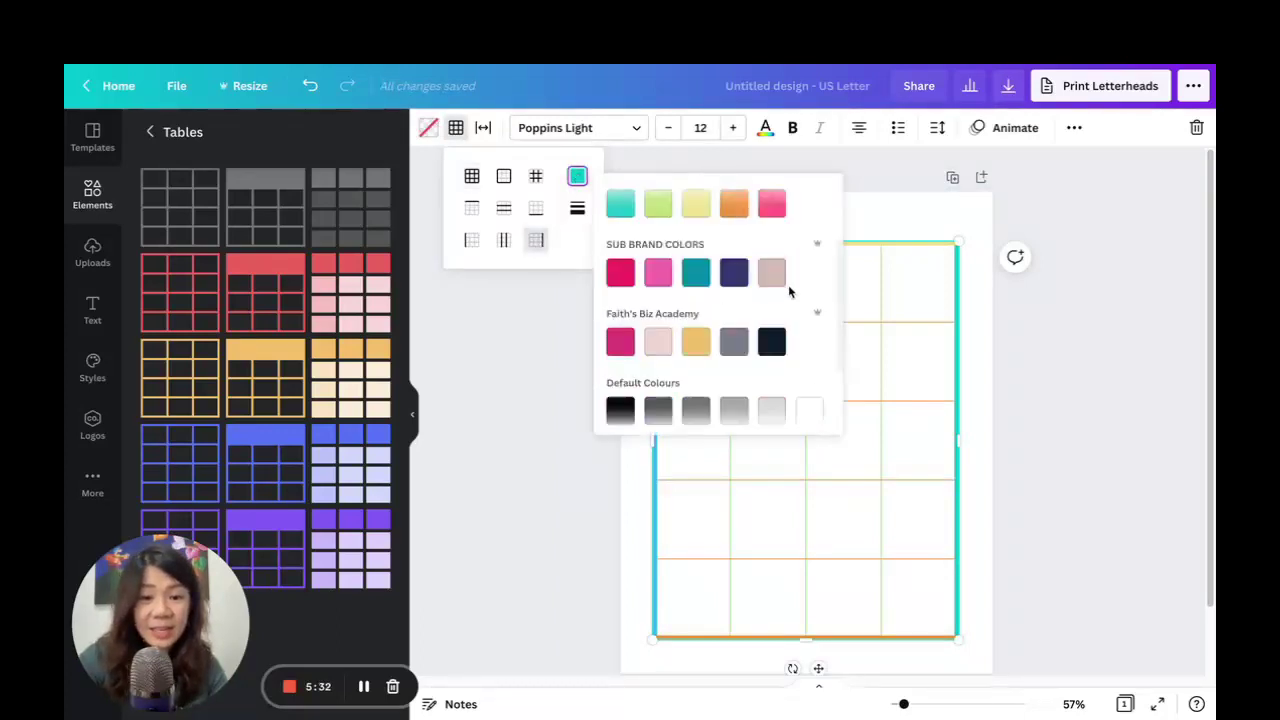
click(620, 288)
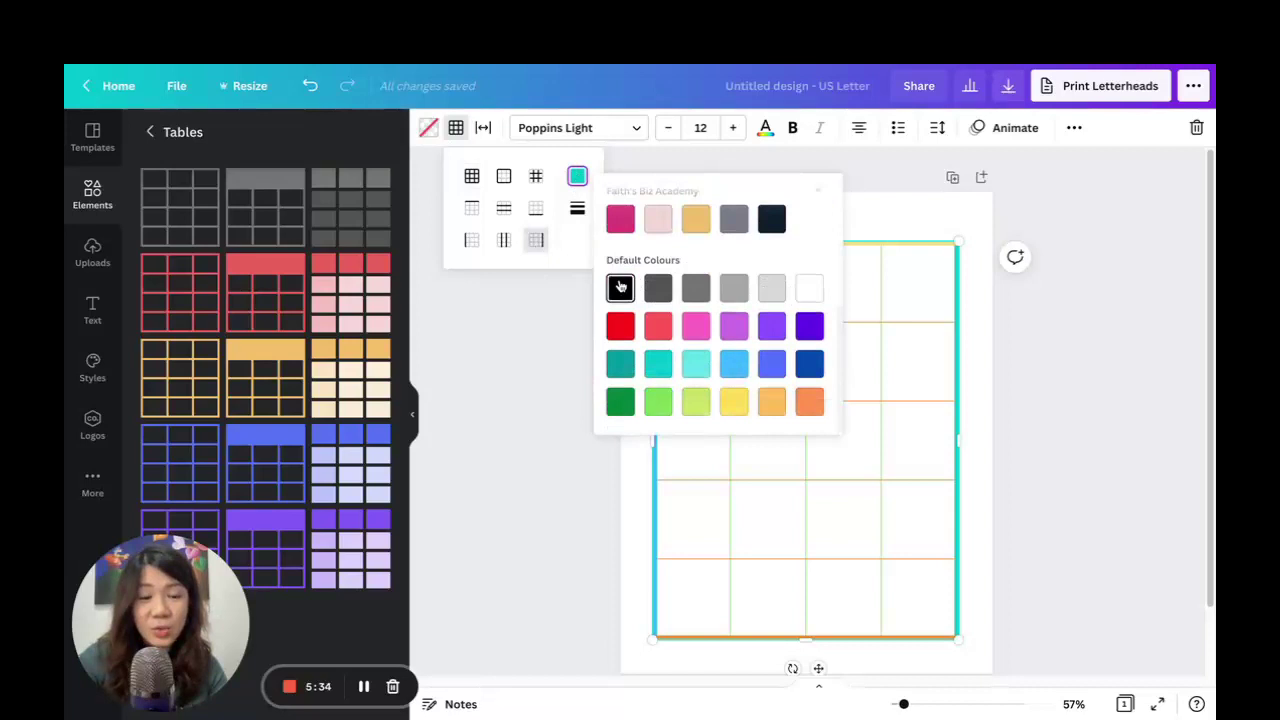
click(1079, 377)
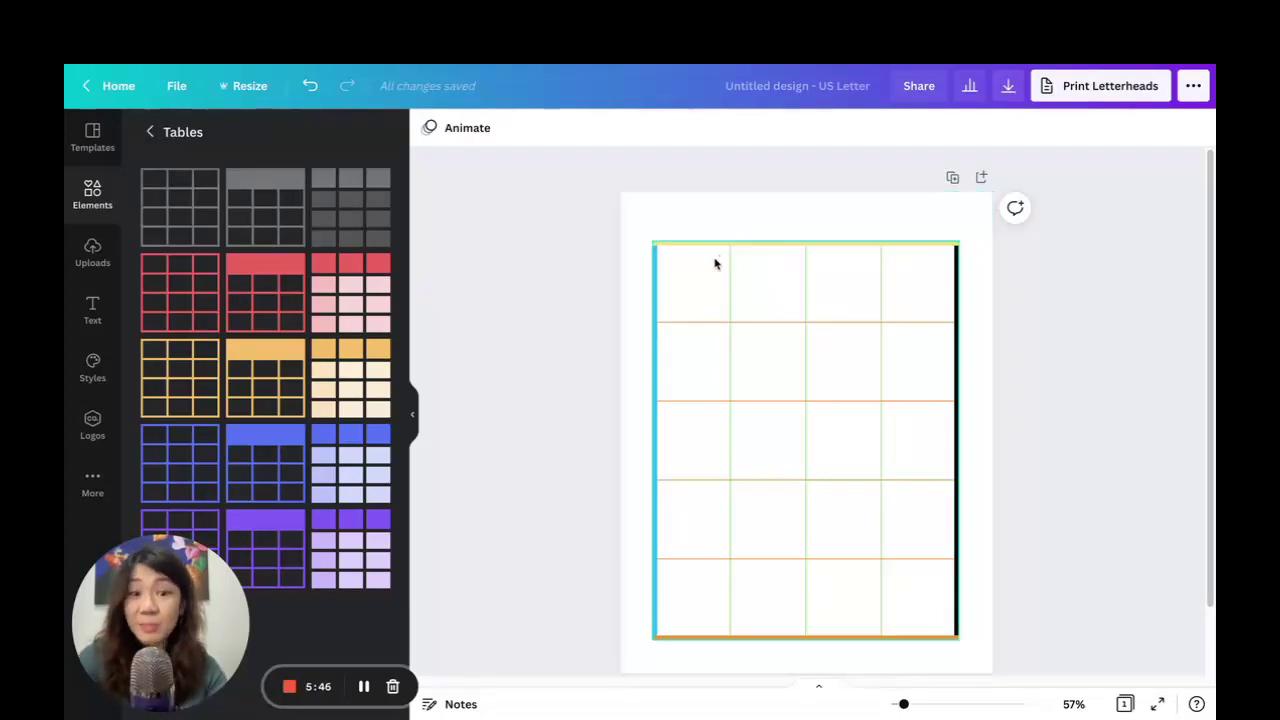
Set the whole table's table spacing to 10 and cell spacing to 8, leaving the table deselected
drag(617, 209, 1092, 636)
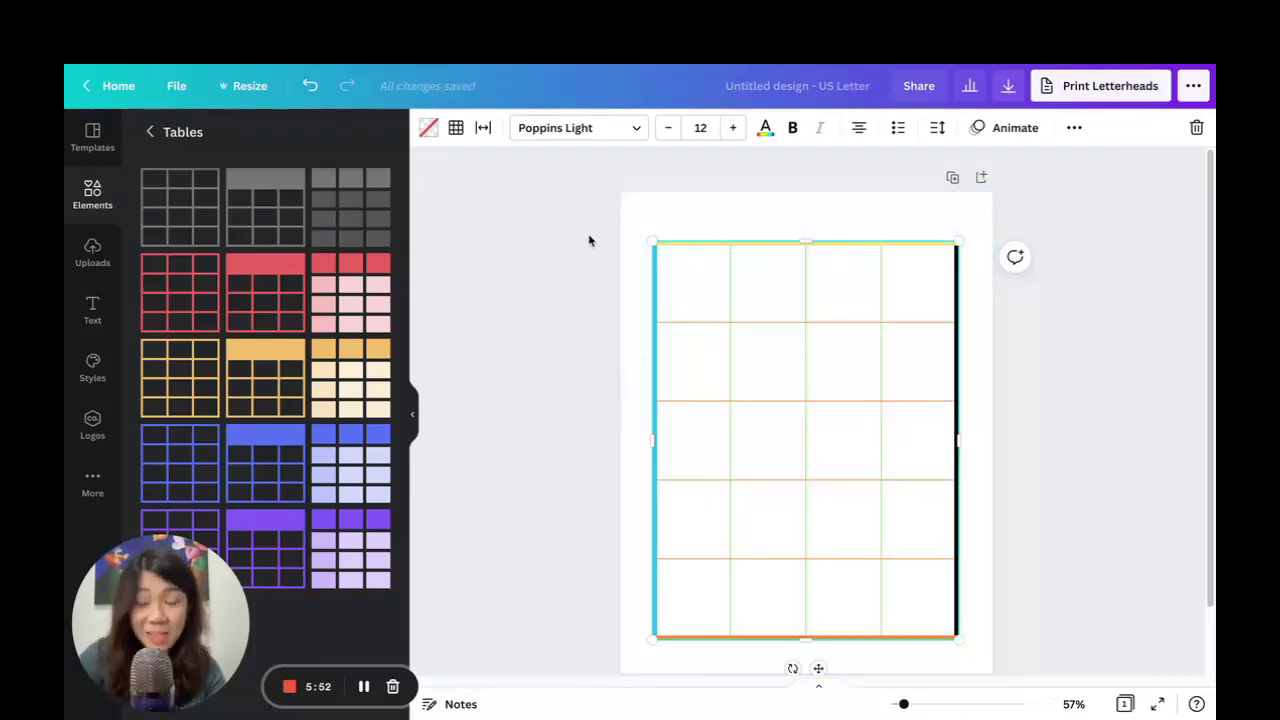
click(510, 173)
drag(612, 196, 1112, 662)
click(484, 128)
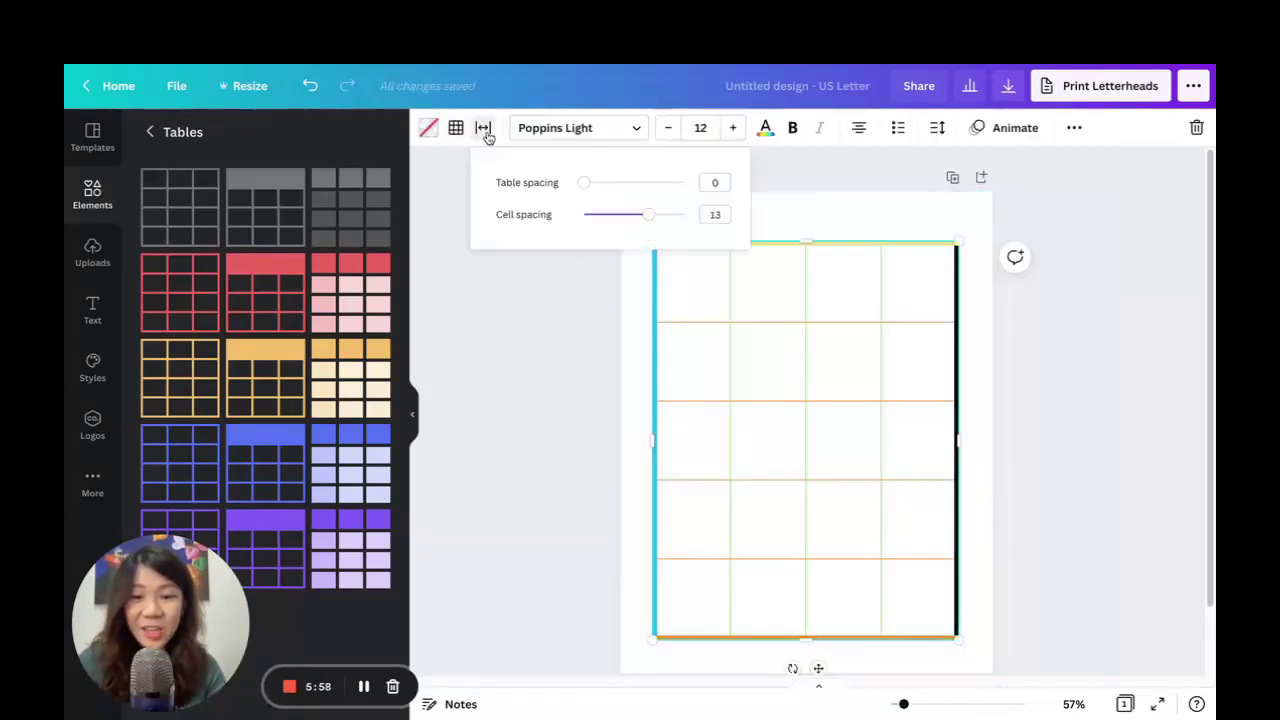
drag(593, 187, 634, 183)
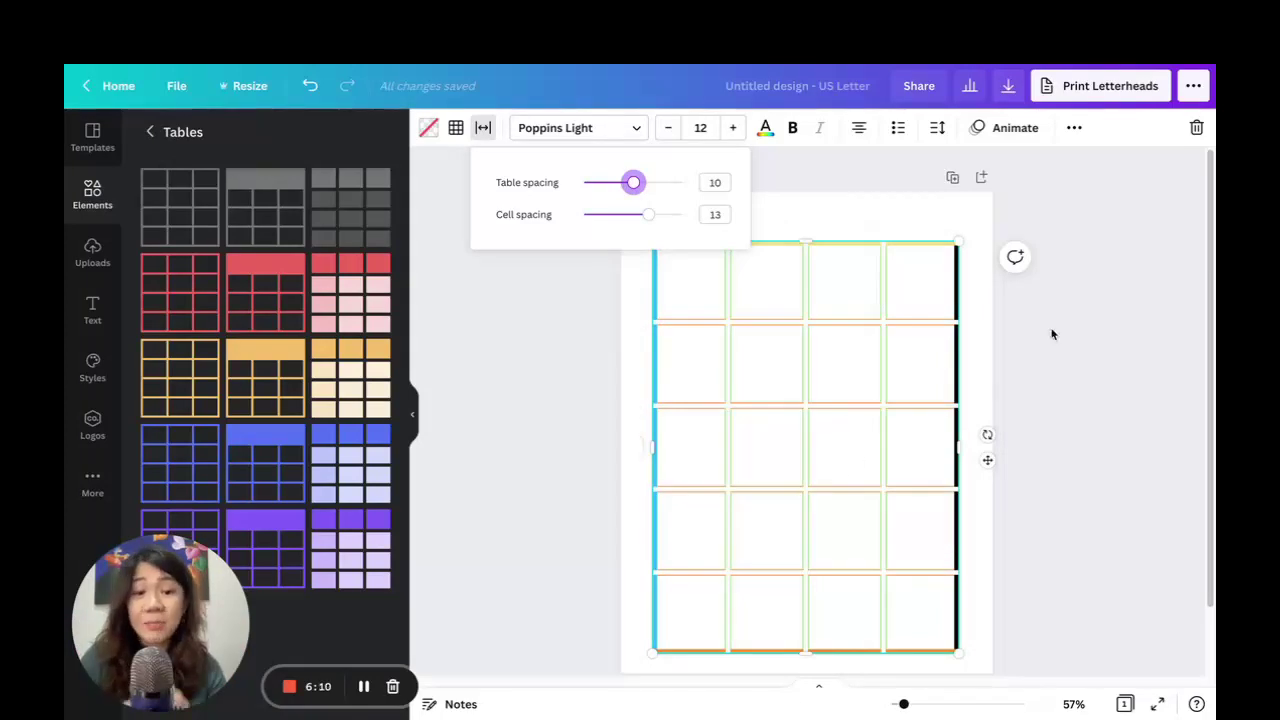
drag(650, 220, 623, 214)
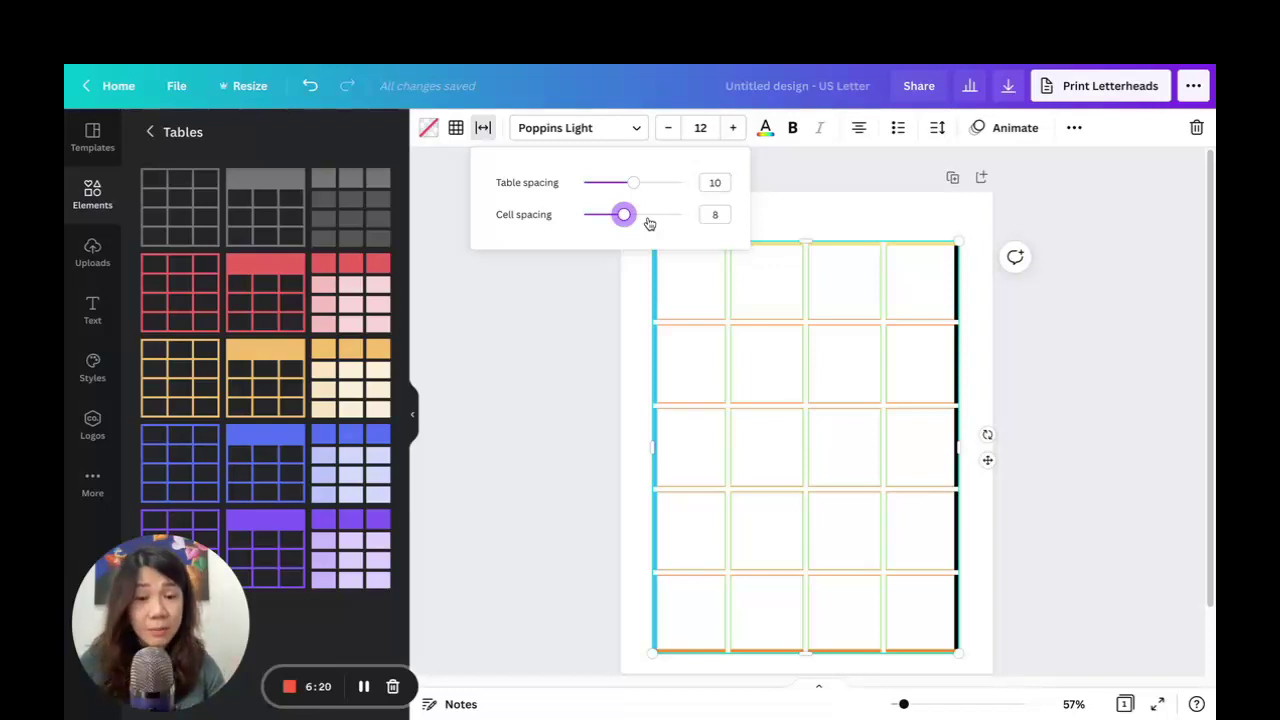
key(Escape)
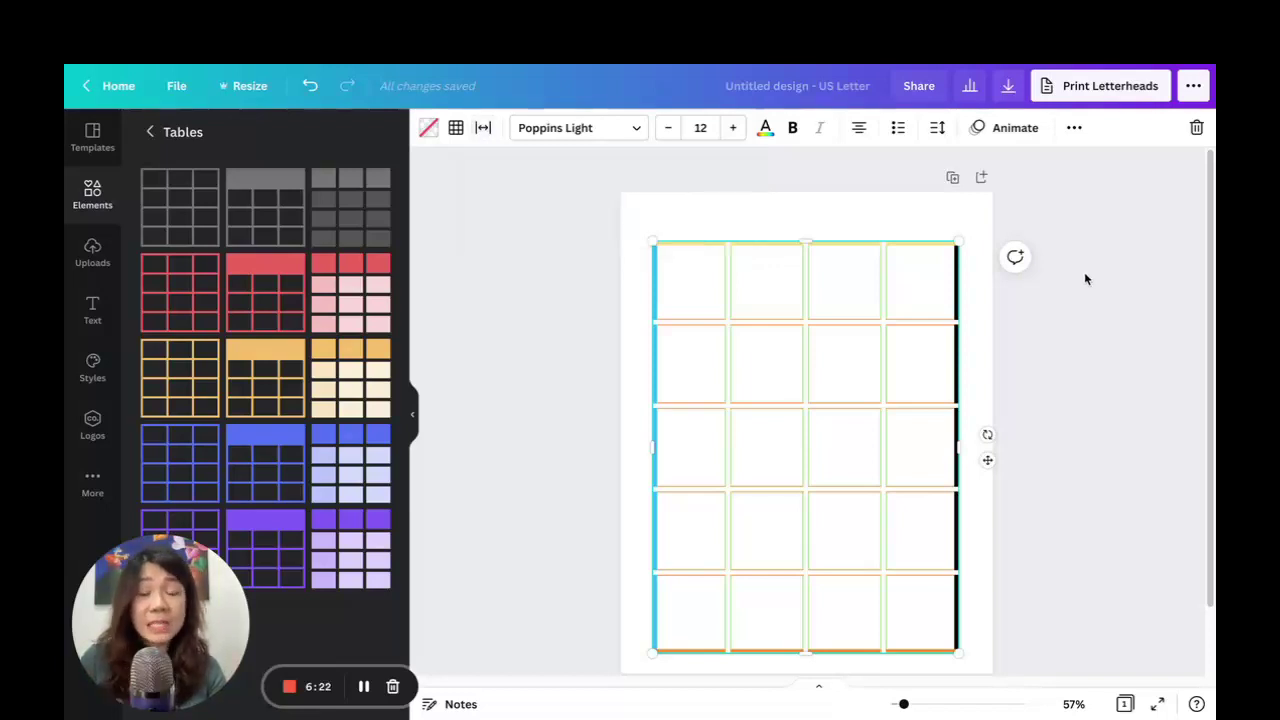
click(1084, 272)
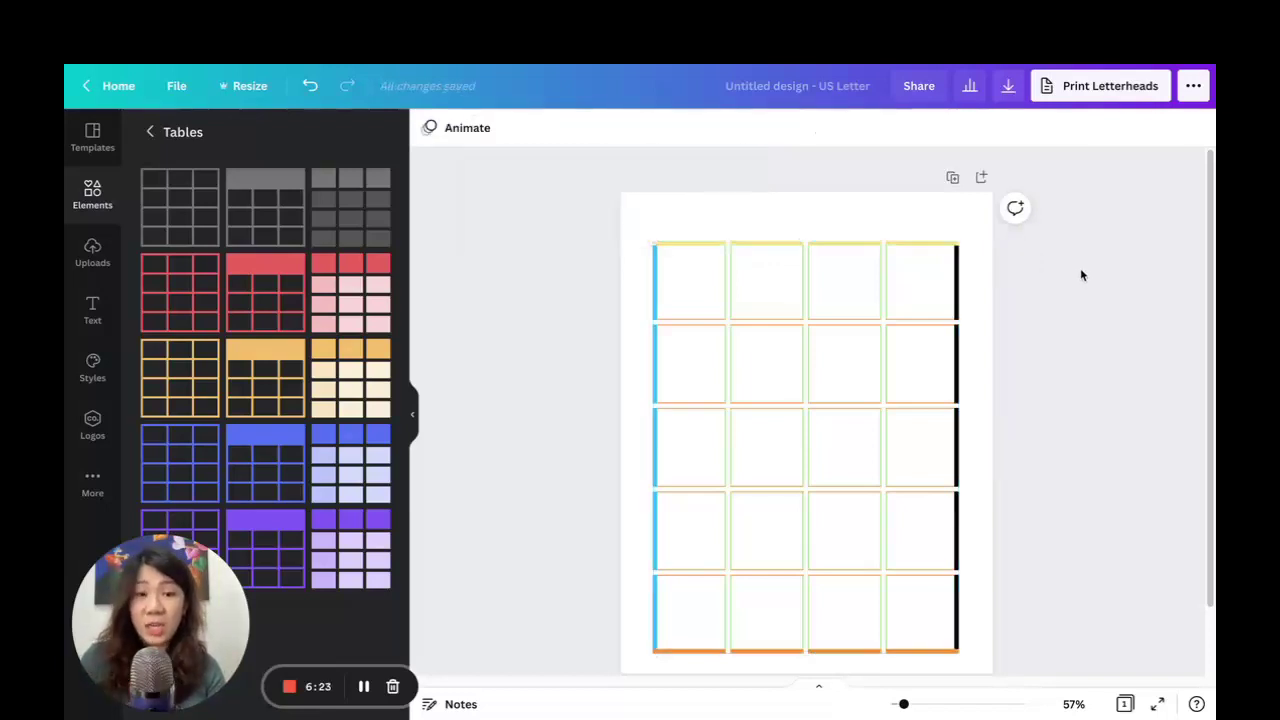
Make the table uneven by widening the second column, narrowing the third column and shortening the first row
click(660, 248)
click(674, 204)
drag(577, 206, 938, 248)
drag(808, 266, 797, 300)
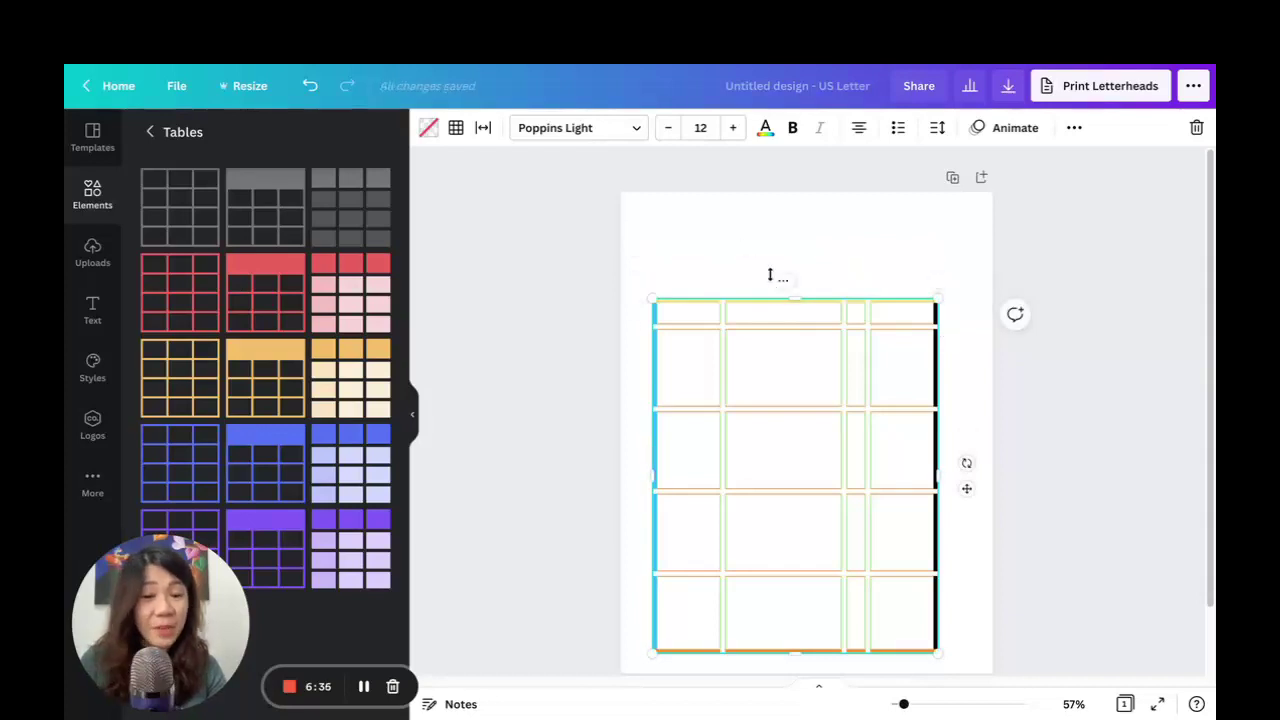
Size all of the table's rows equally and all of its columns equally
click(783, 280)
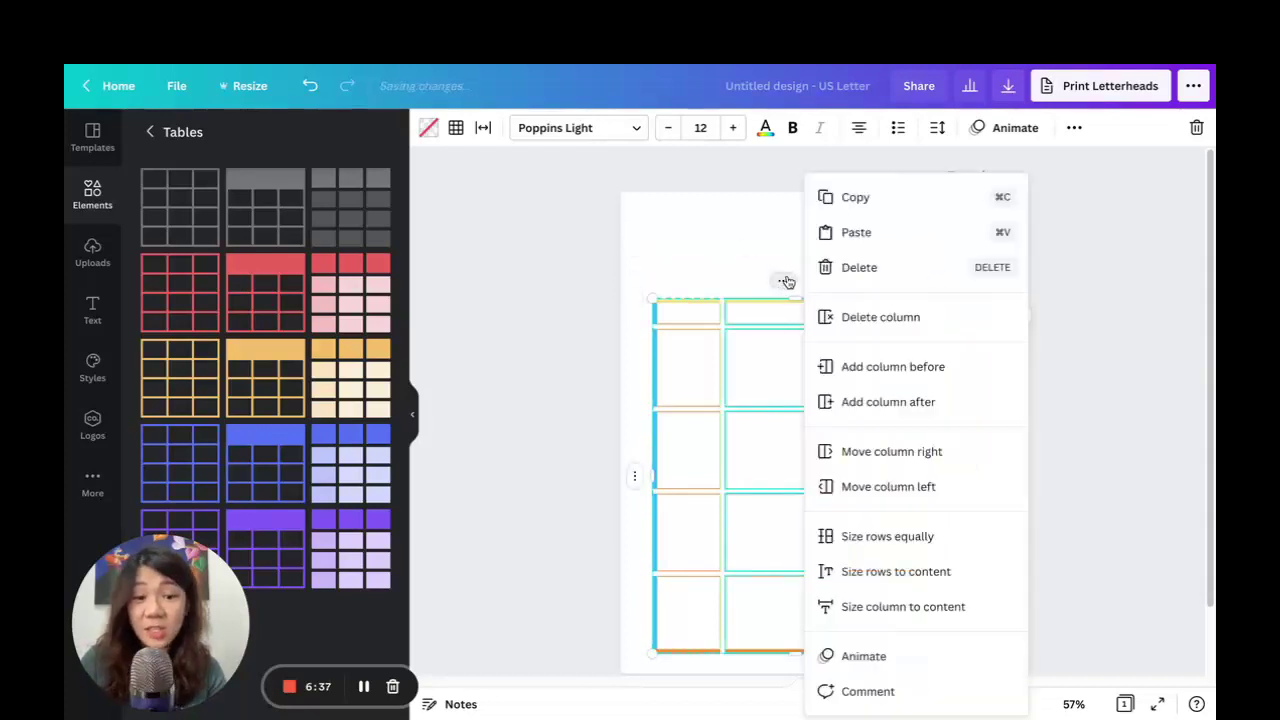
click(888, 537)
click(634, 484)
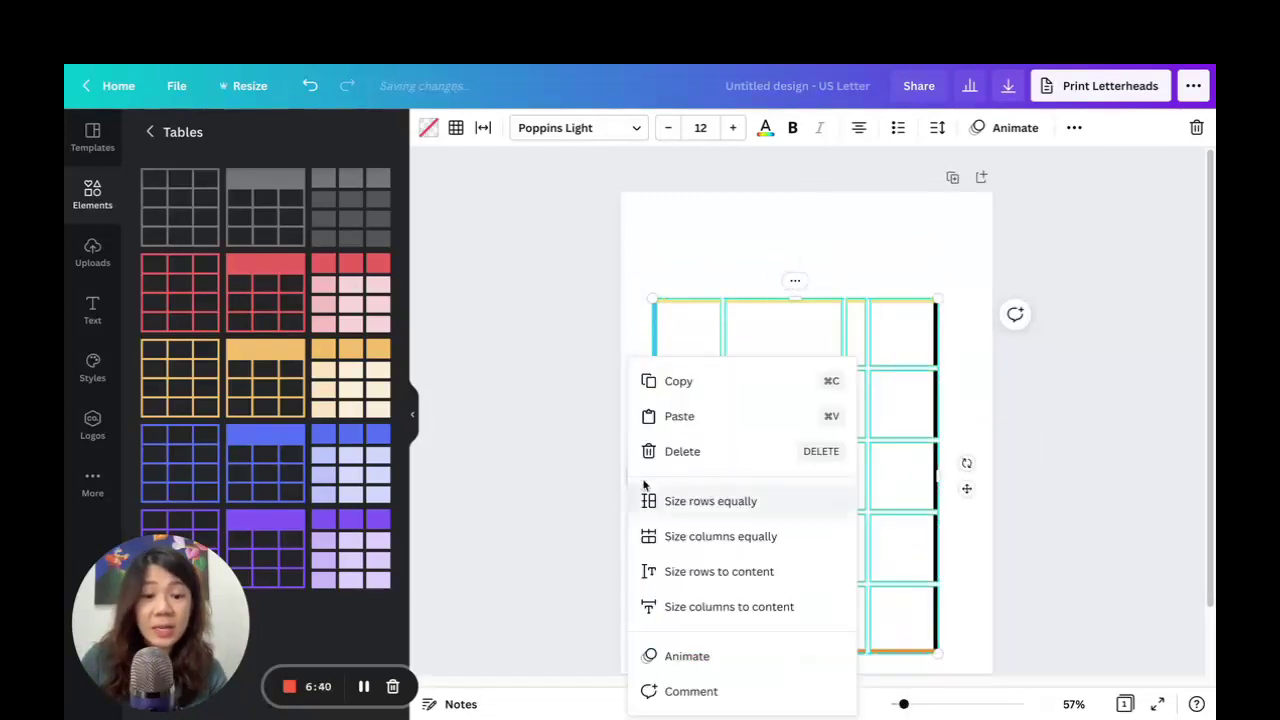
click(750, 538)
click(1083, 364)
Select the whole table and enlarge it upward and to the right so that it fills most of the page
click(940, 302)
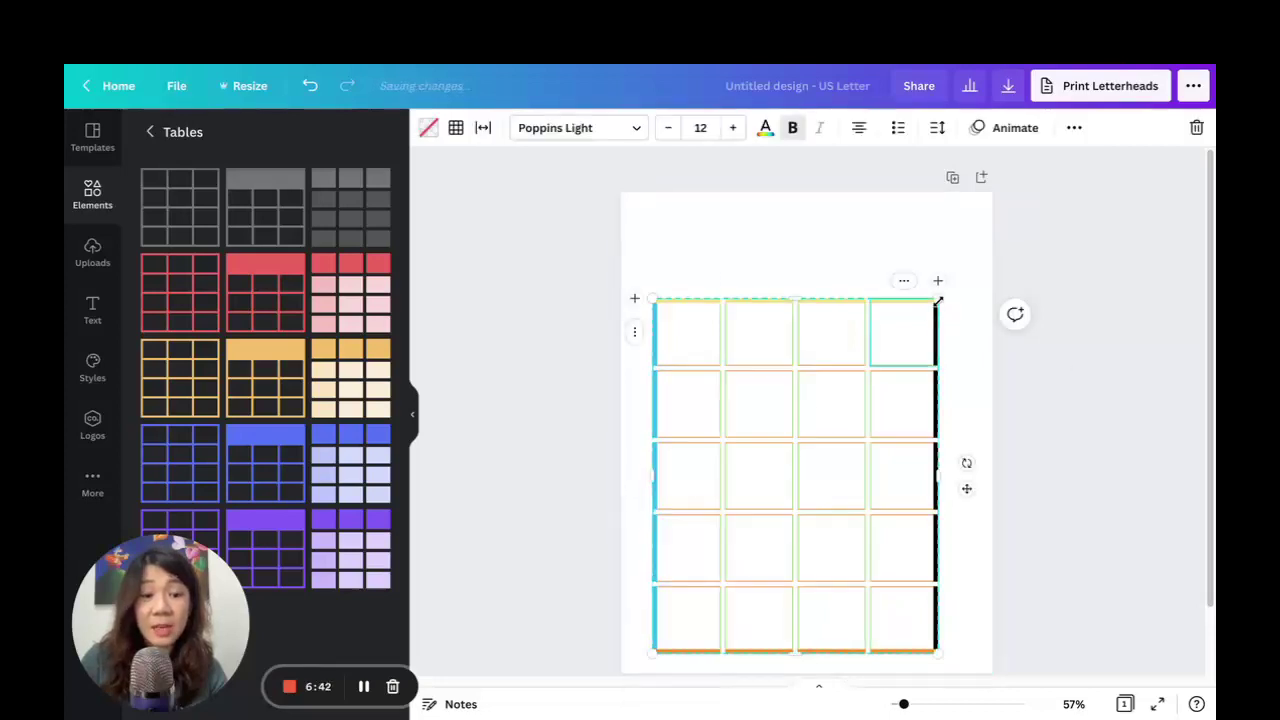
click(682, 296)
drag(638, 272, 1011, 669)
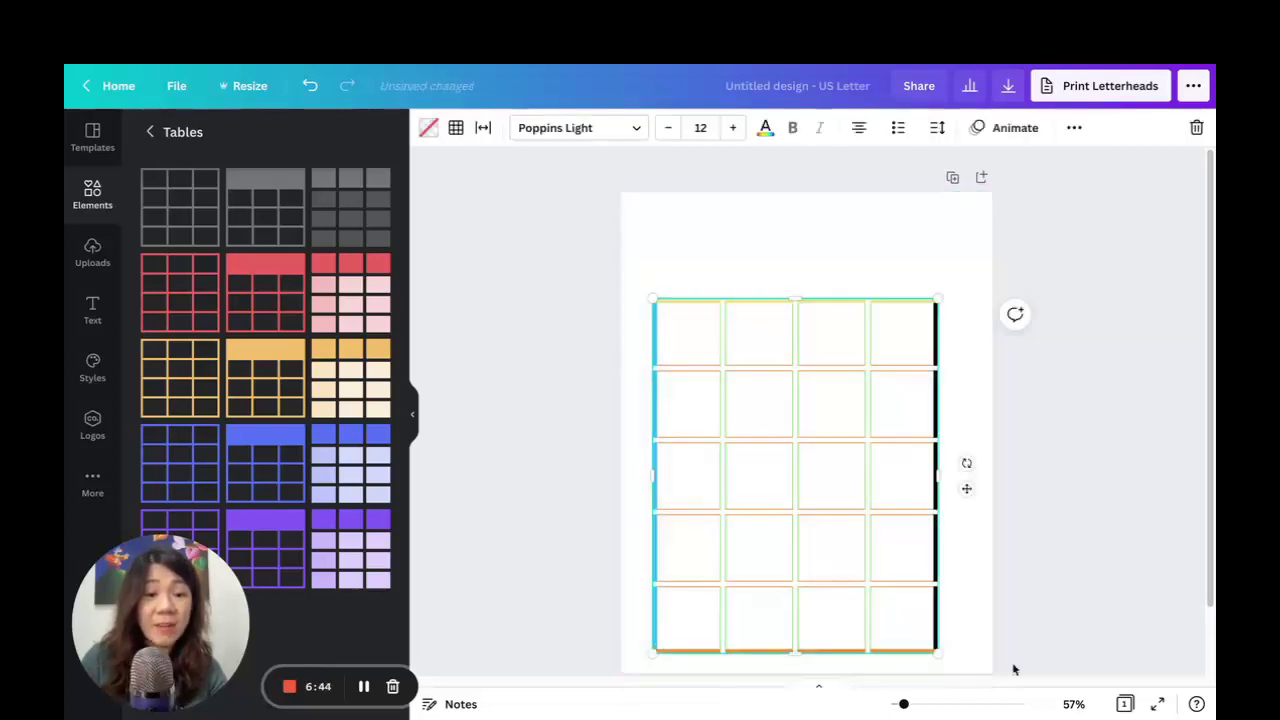
drag(937, 280, 966, 238)
click(1065, 374)
Add a second page and insert the gray table design with a solid header row on it
scroll(1069, 330, down, 2)
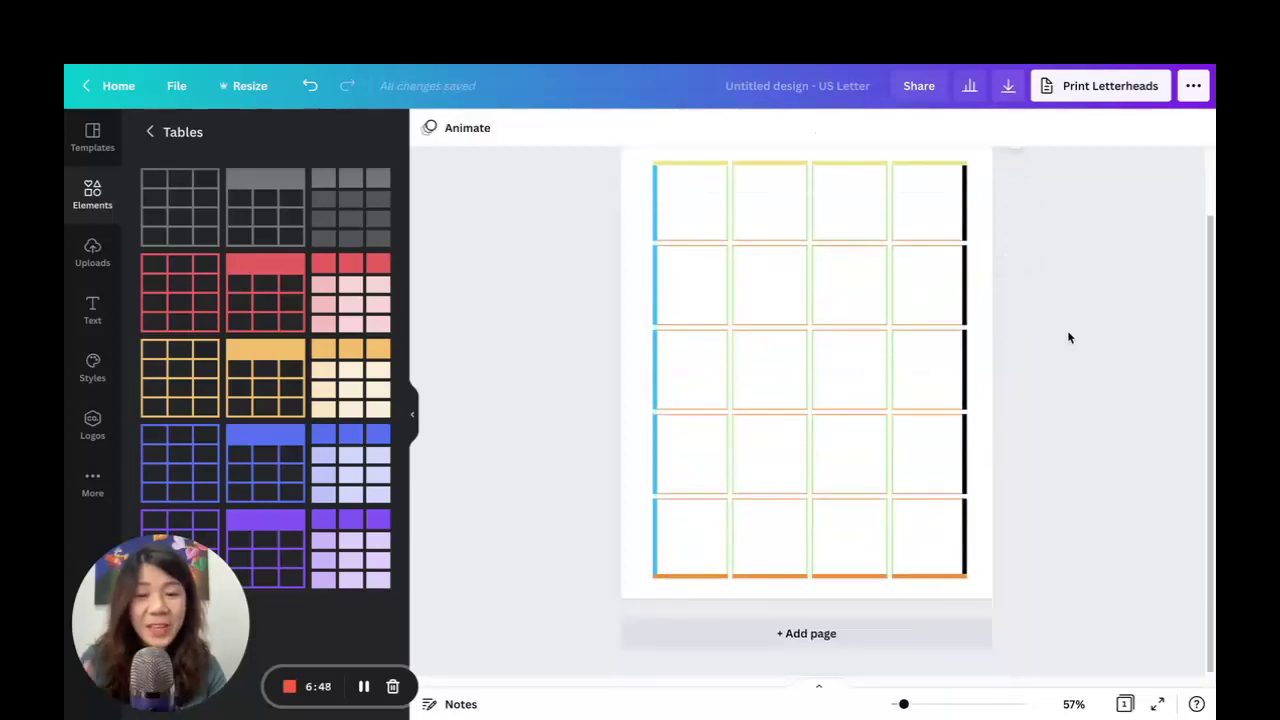
scroll(1072, 343, up, 2)
scroll(1073, 350, down, 2)
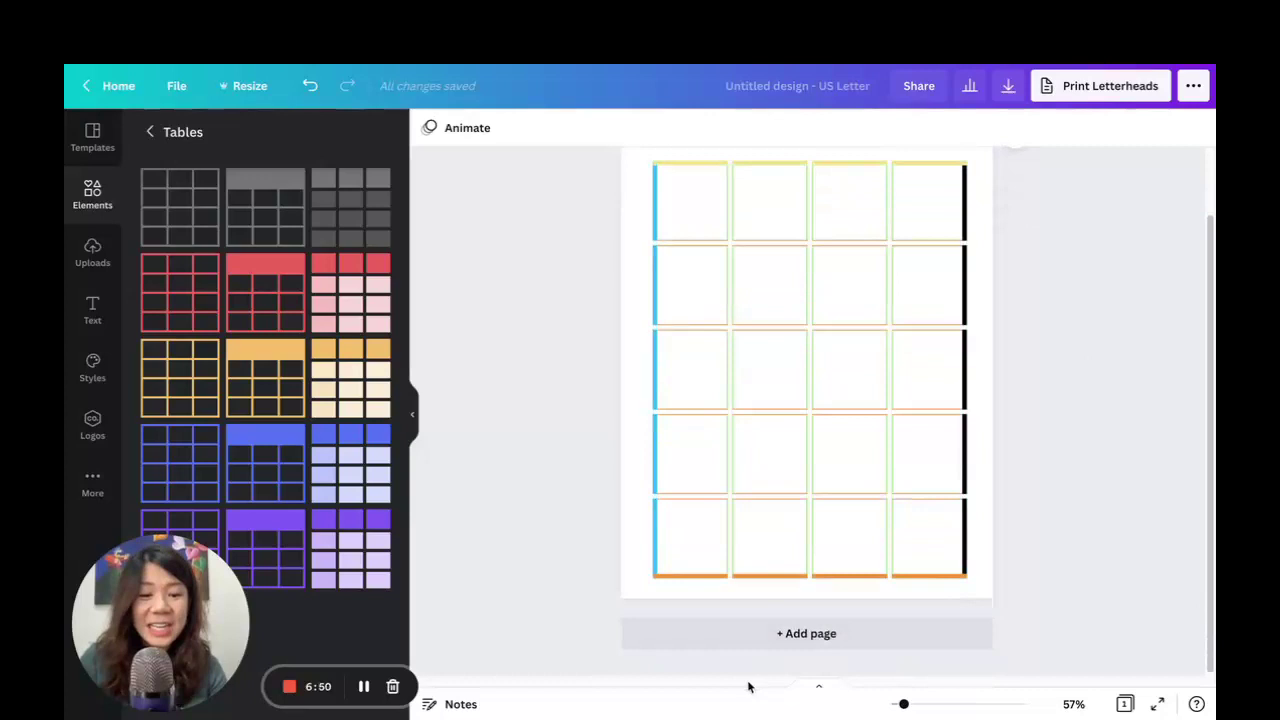
click(789, 631)
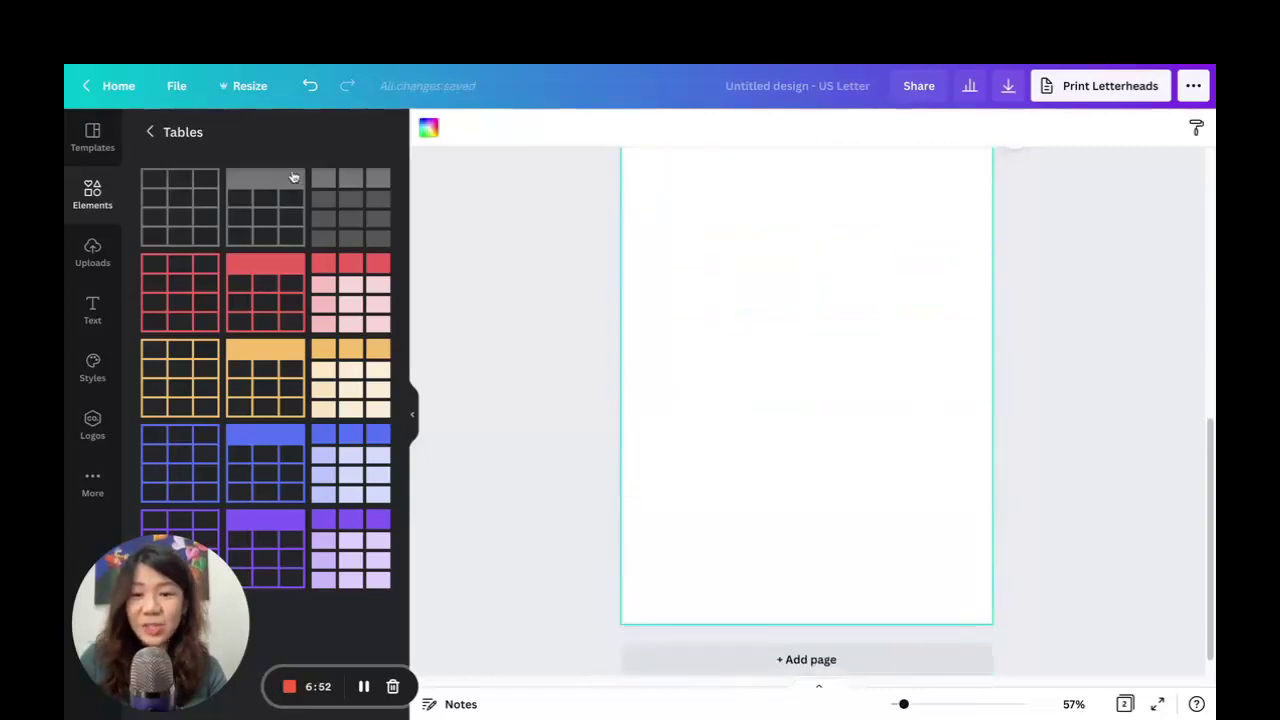
click(277, 211)
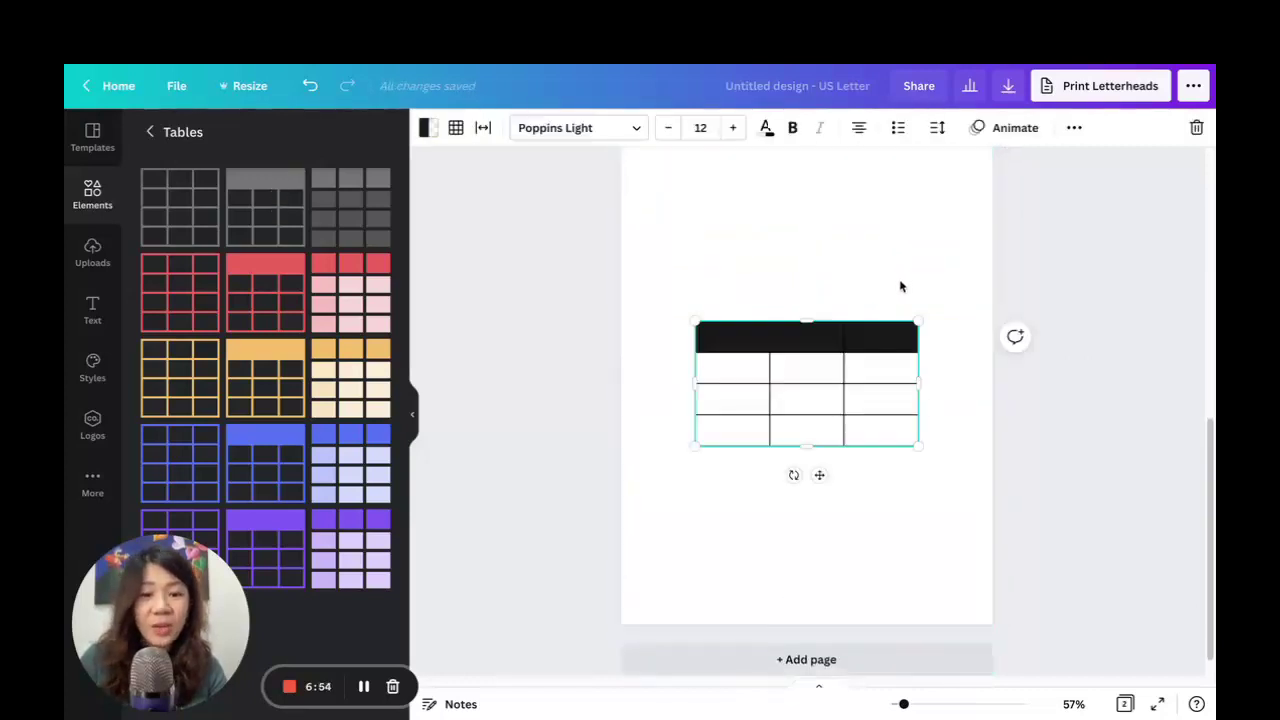
Enlarge the new table from opposite corners so that it fills most of the second page
drag(692, 318, 663, 186)
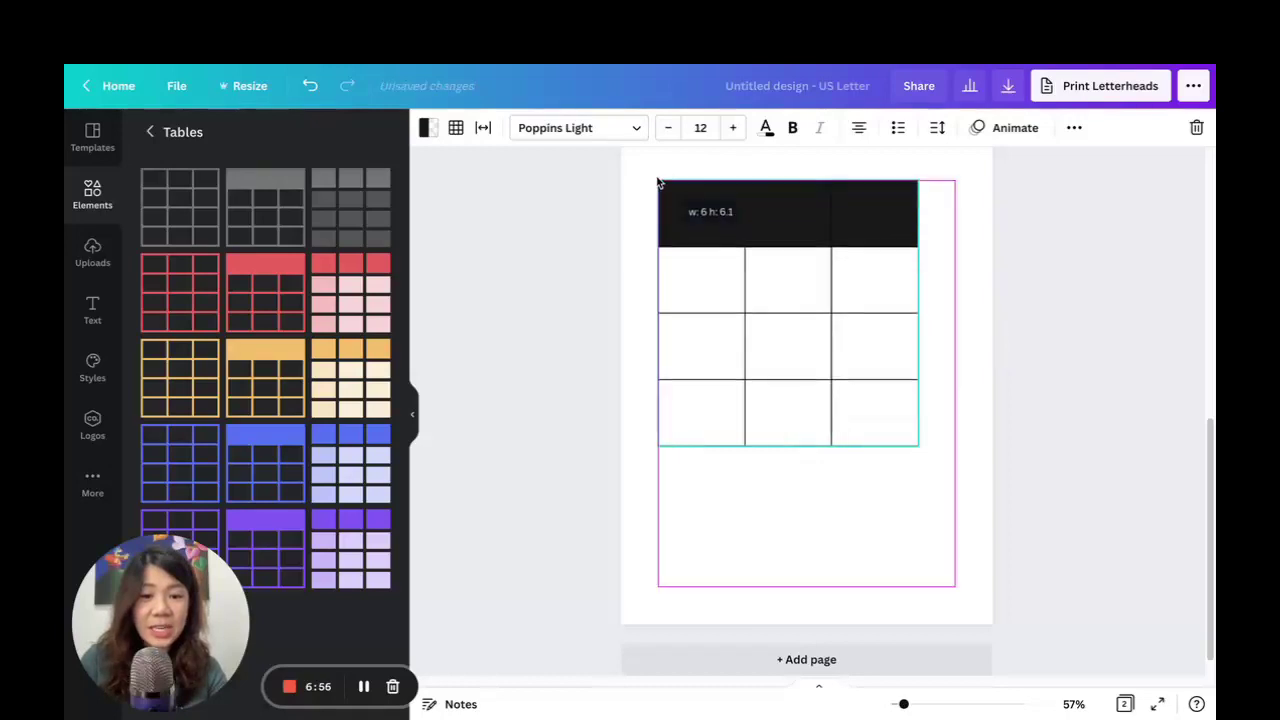
drag(911, 440, 962, 572)
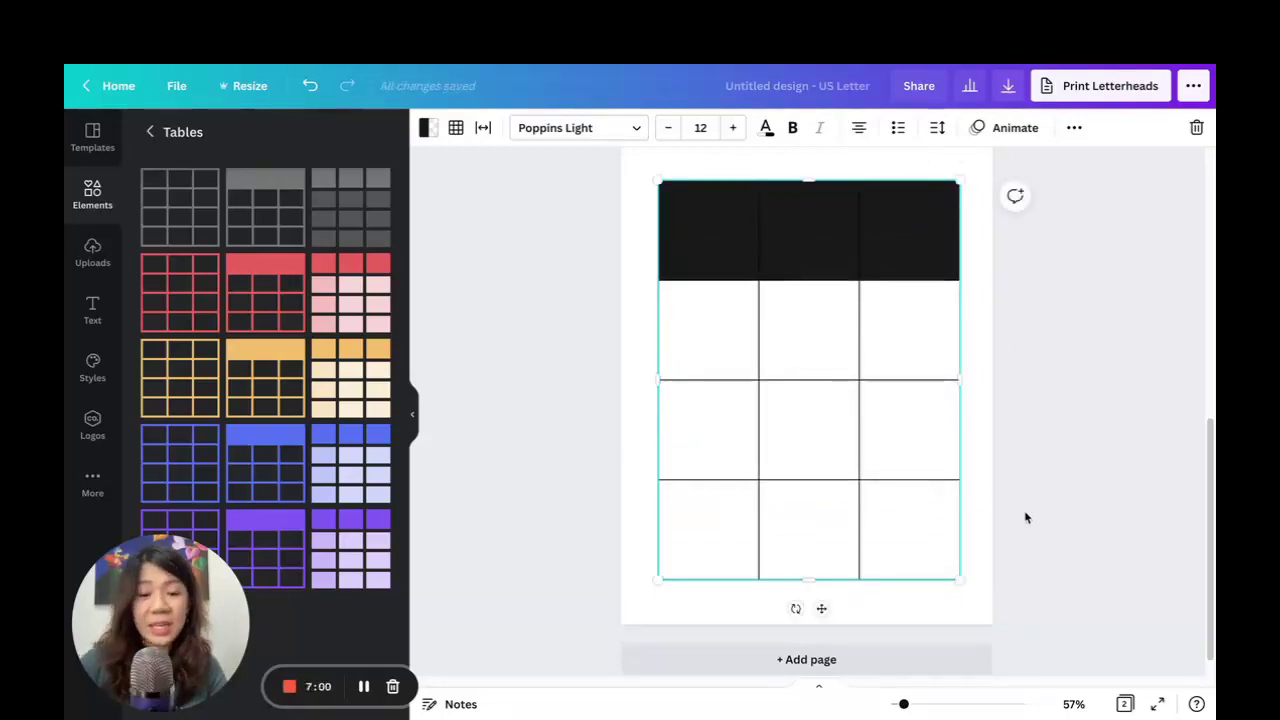
scroll(873, 242, up, 1)
Fill the third header cell of the second page's table with the light blue document color
click(873, 242)
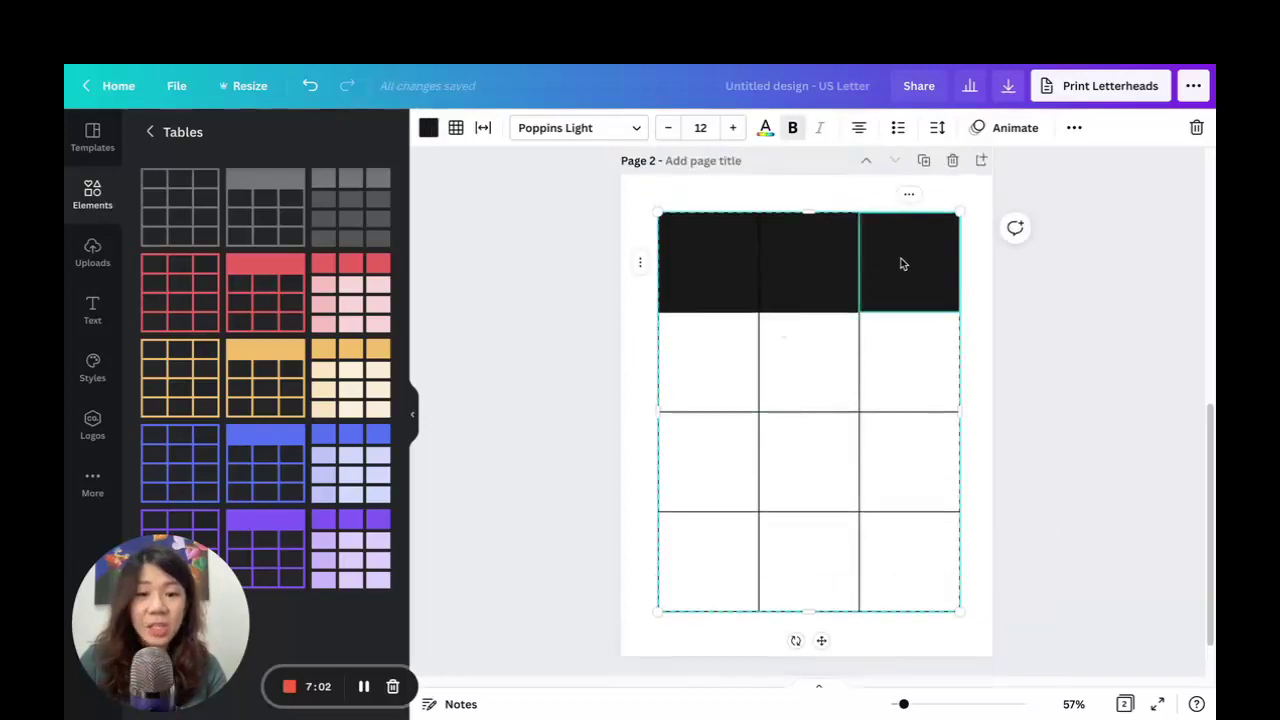
click(429, 127)
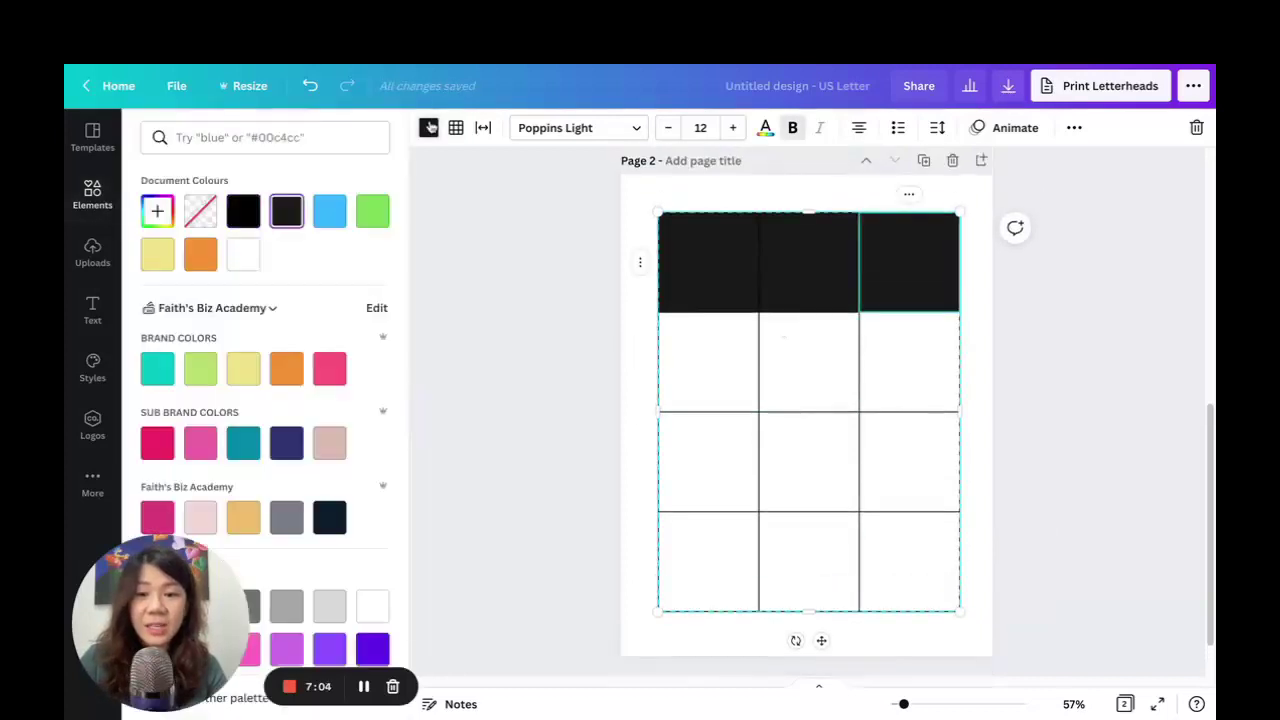
click(329, 209)
Fill the first header cell of the second page's table with the light green document color
click(803, 264)
click(810, 343)
click(700, 265)
click(429, 127)
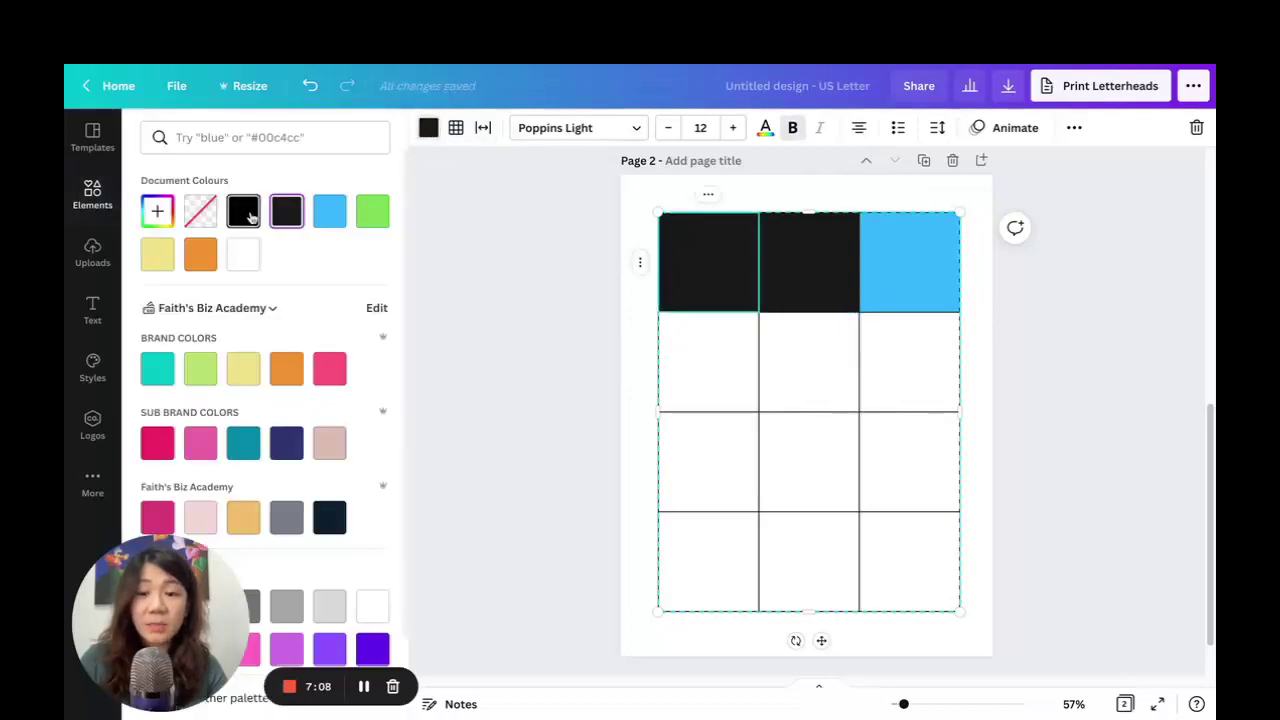
click(372, 210)
Fill the middle header cell of the second page's table with the pink brand color
click(816, 271)
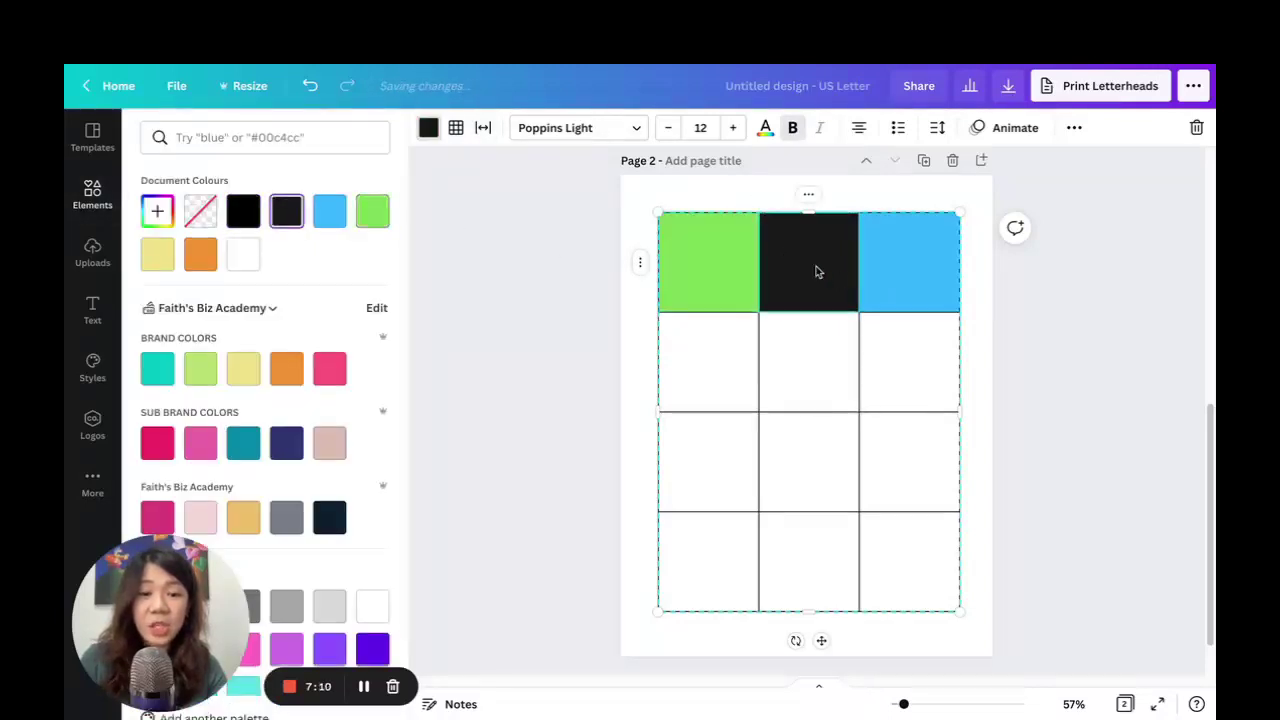
click(429, 127)
click(429, 127)
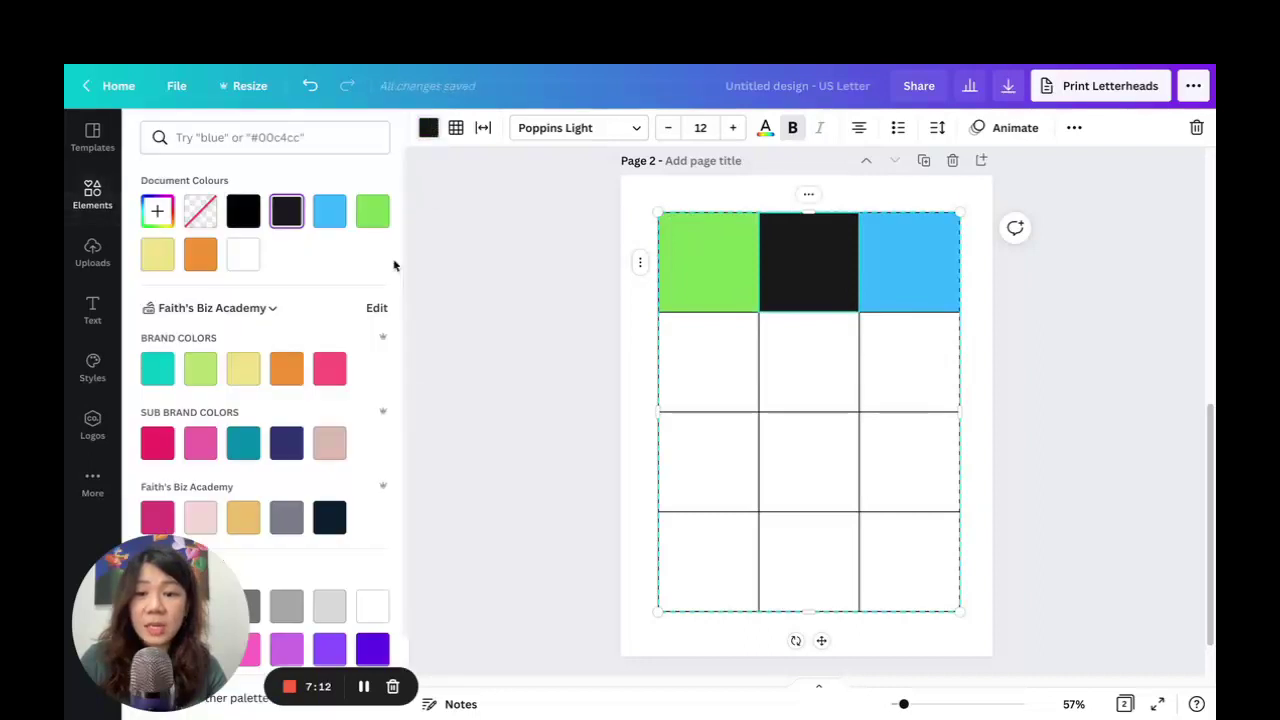
click(330, 374)
click(1091, 366)
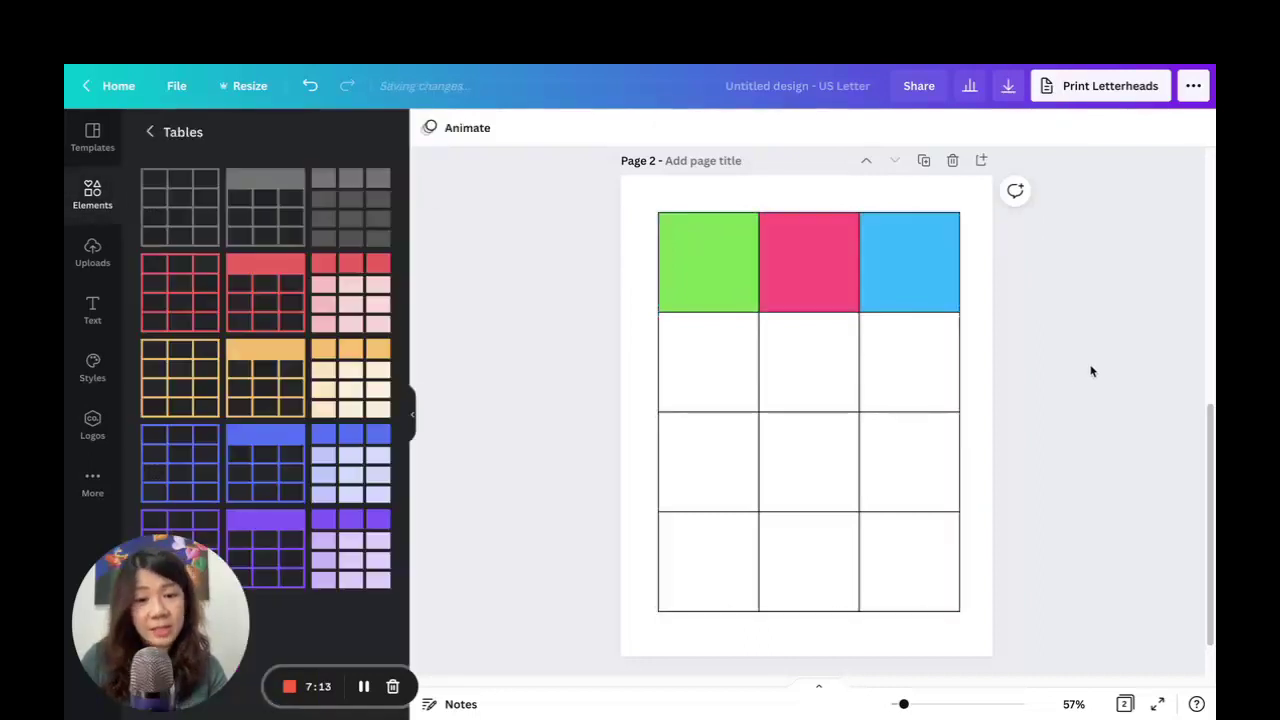
Enter "Monday" in the green first header cell and set its font size to 30
click(731, 371)
click(691, 280)
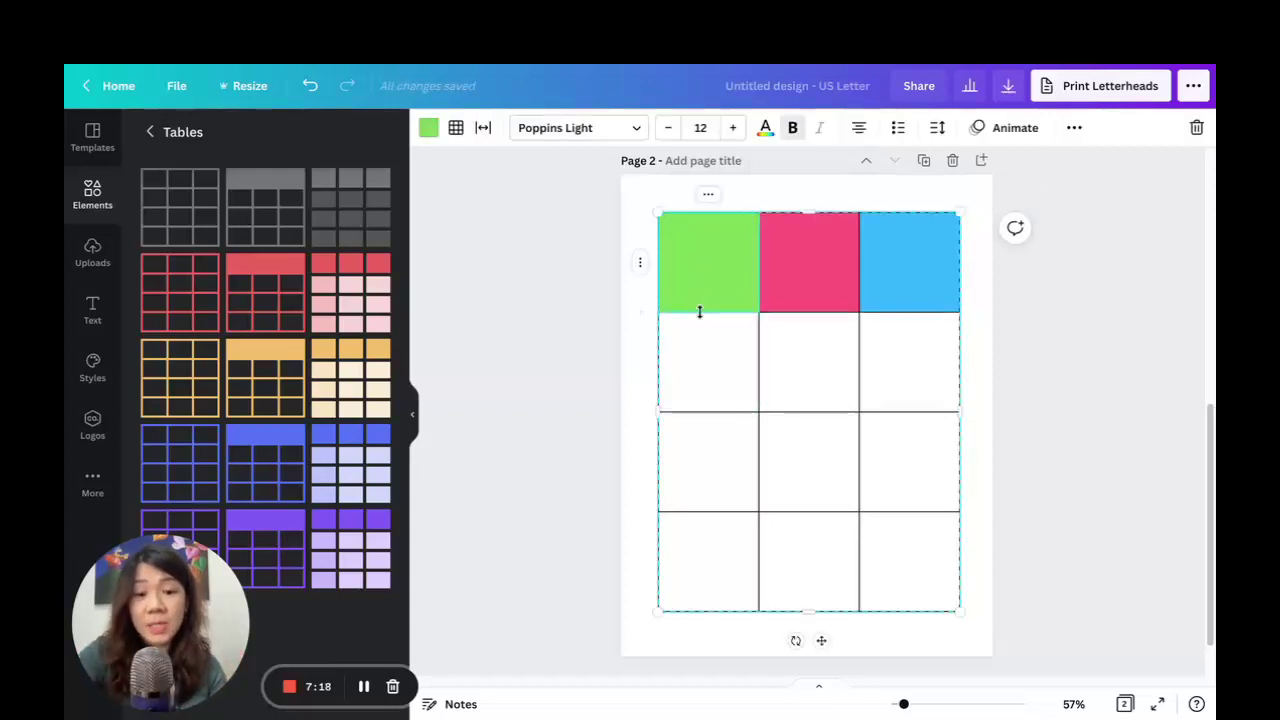
text(Monday)
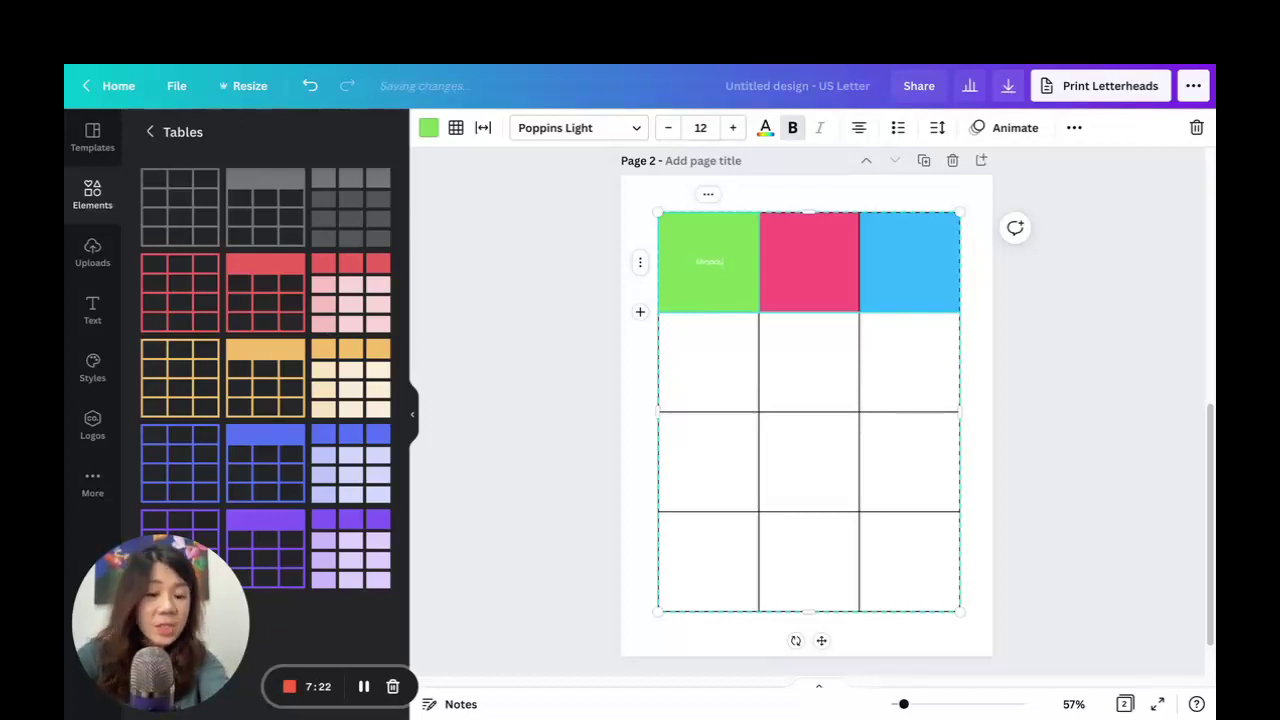
click(700, 127)
text(60)
key(Return)
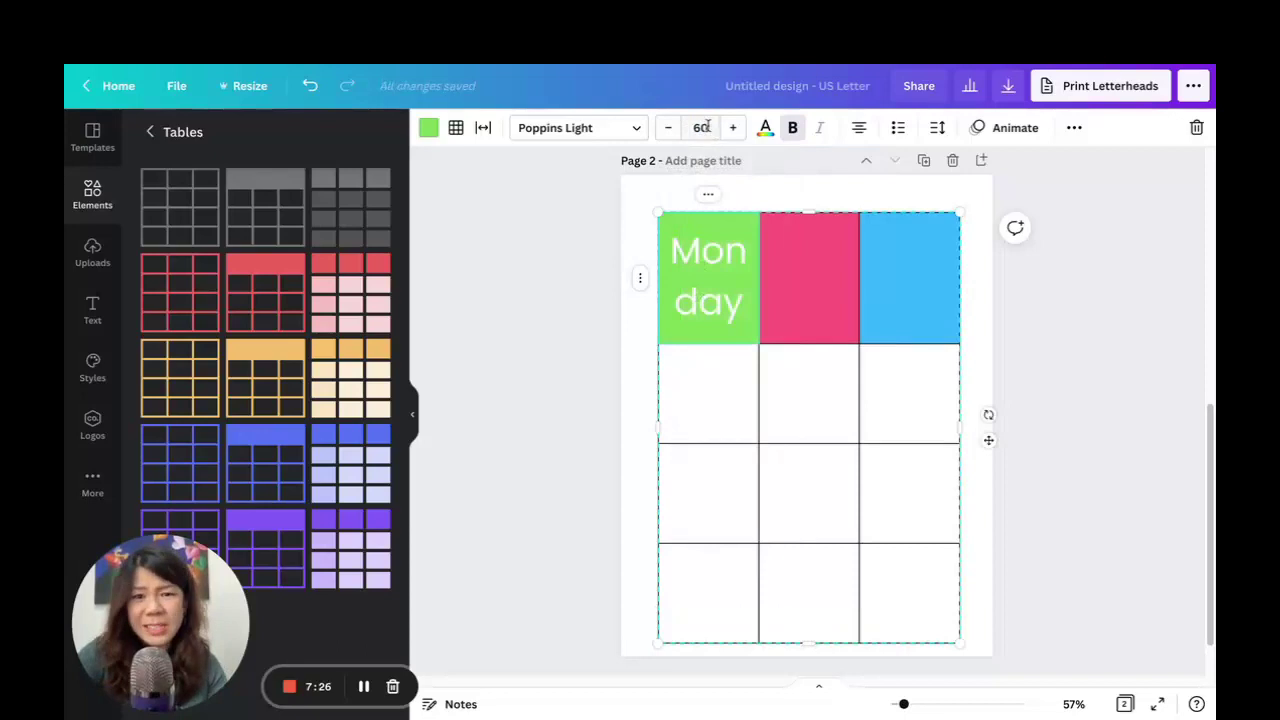
click(706, 127)
key(Return)
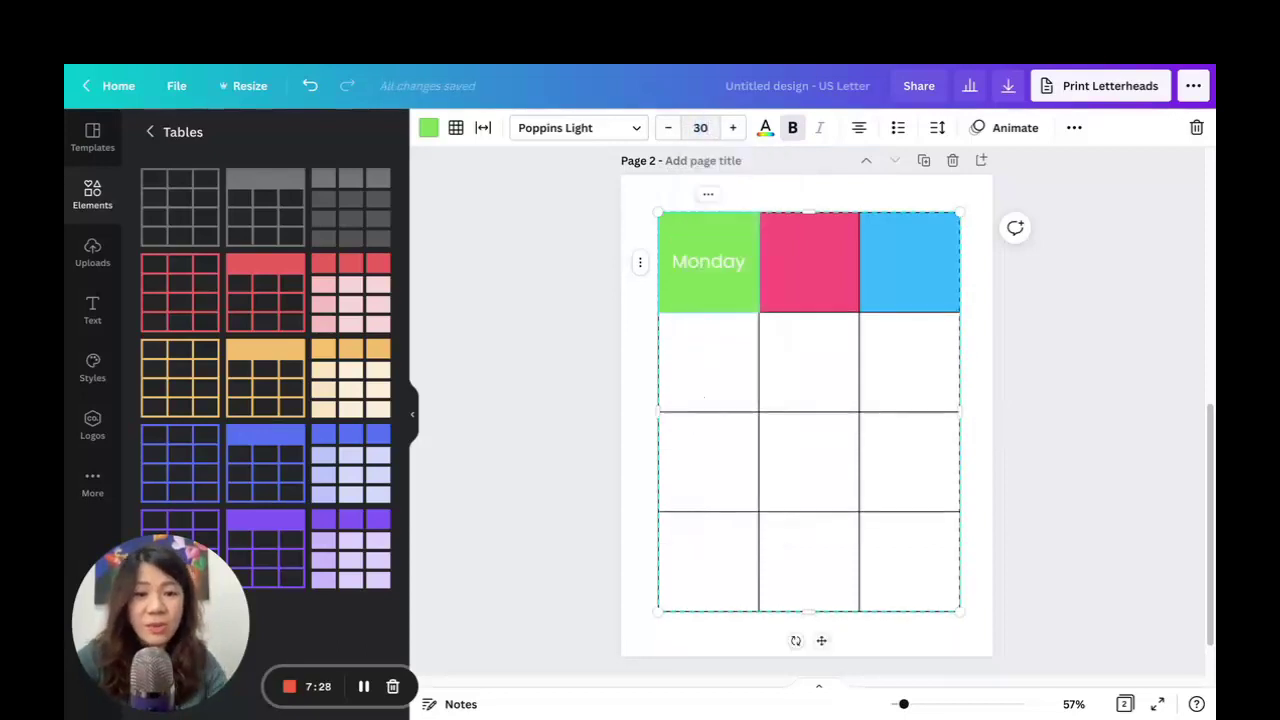
Enter "Things to do today" in the pink header cell and the filler text "akshdfaisdjf;ajsdfasdfasdfas" in the blue one
click(846, 277)
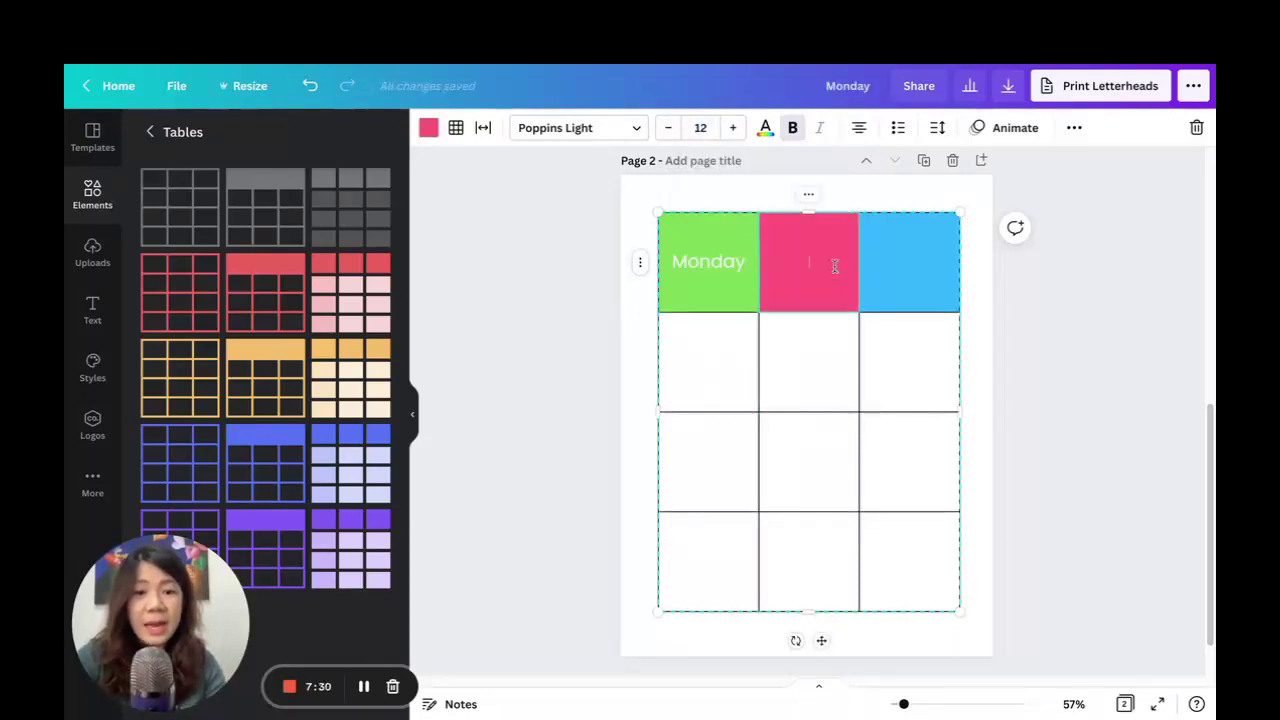
text(Tu)
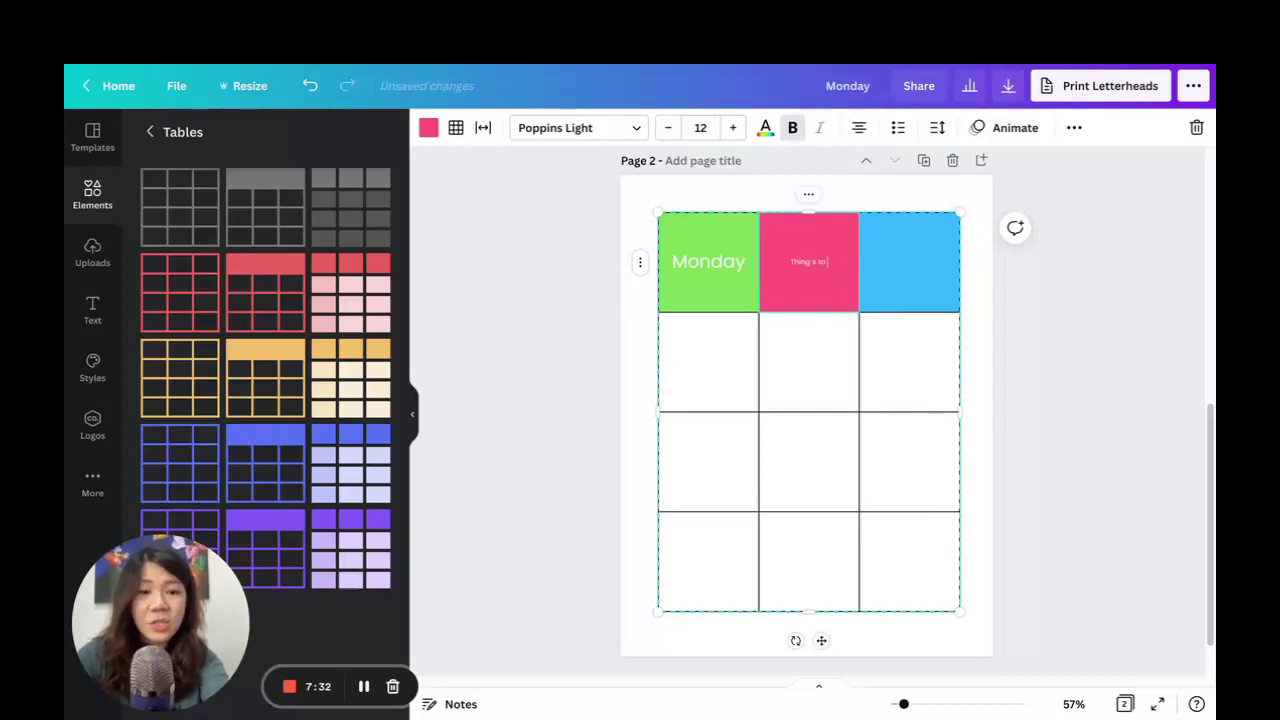
key(BackSpace)
key(BackSpace)
key(BackSpace)
key(BackSpace)
text(do)
key(Return)
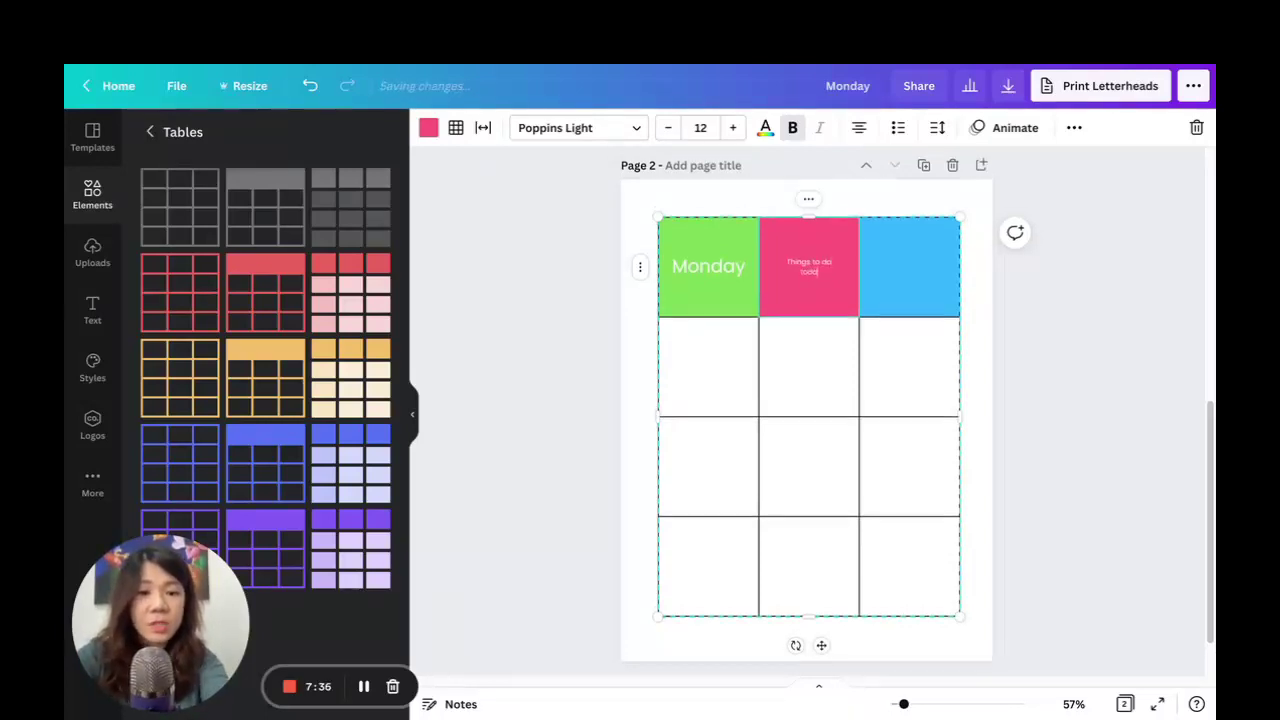
text(today)
click(895, 250)
text(asdfasdfj.dsdfas)
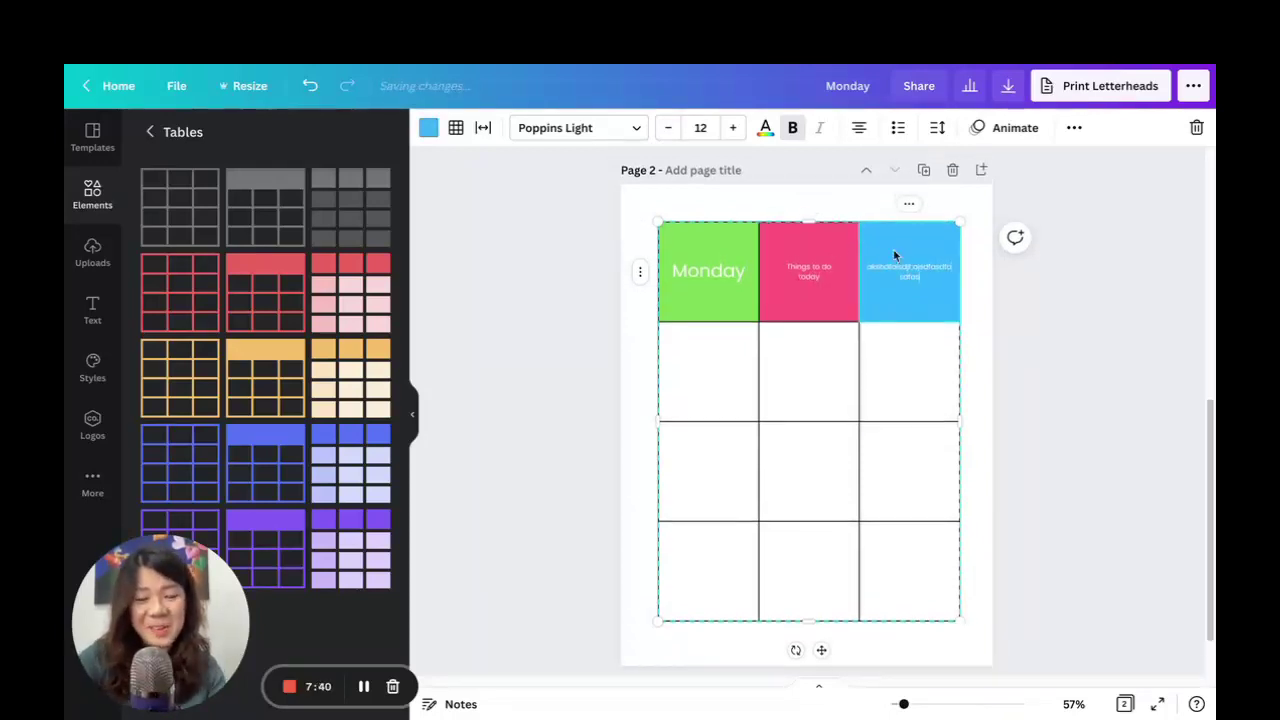
click(698, 276)
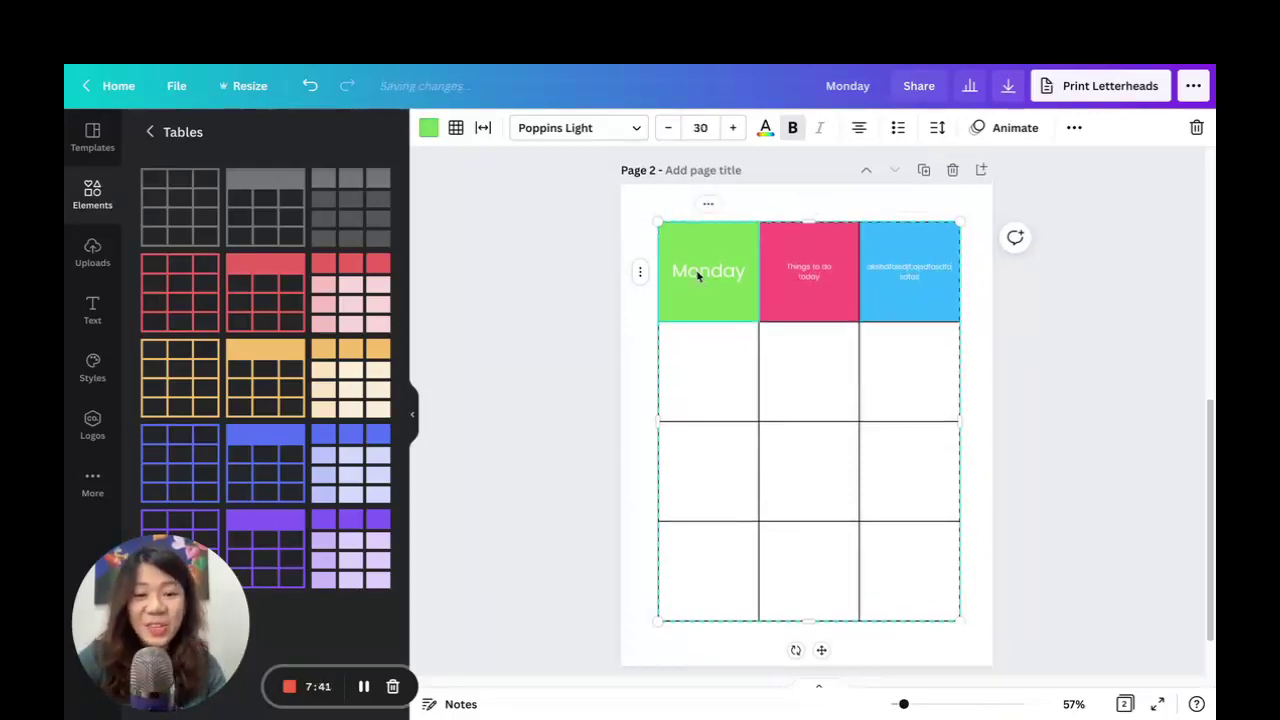
click(640, 271)
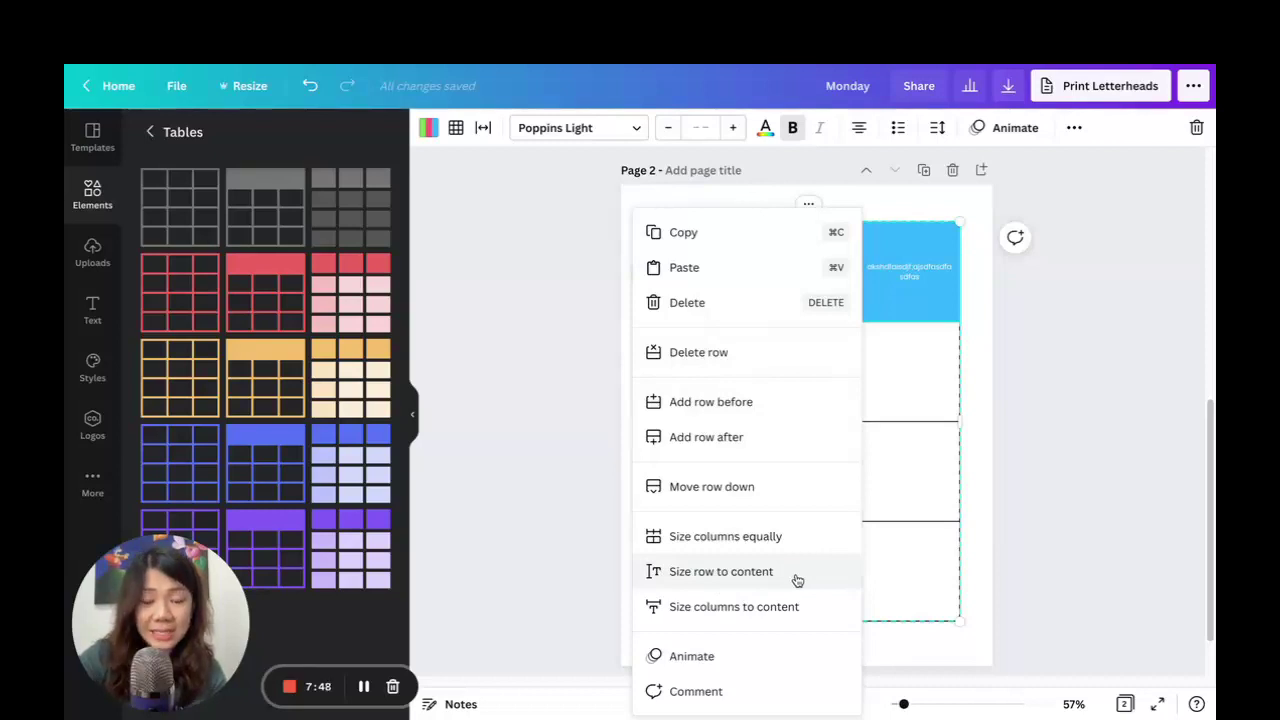
click(1033, 377)
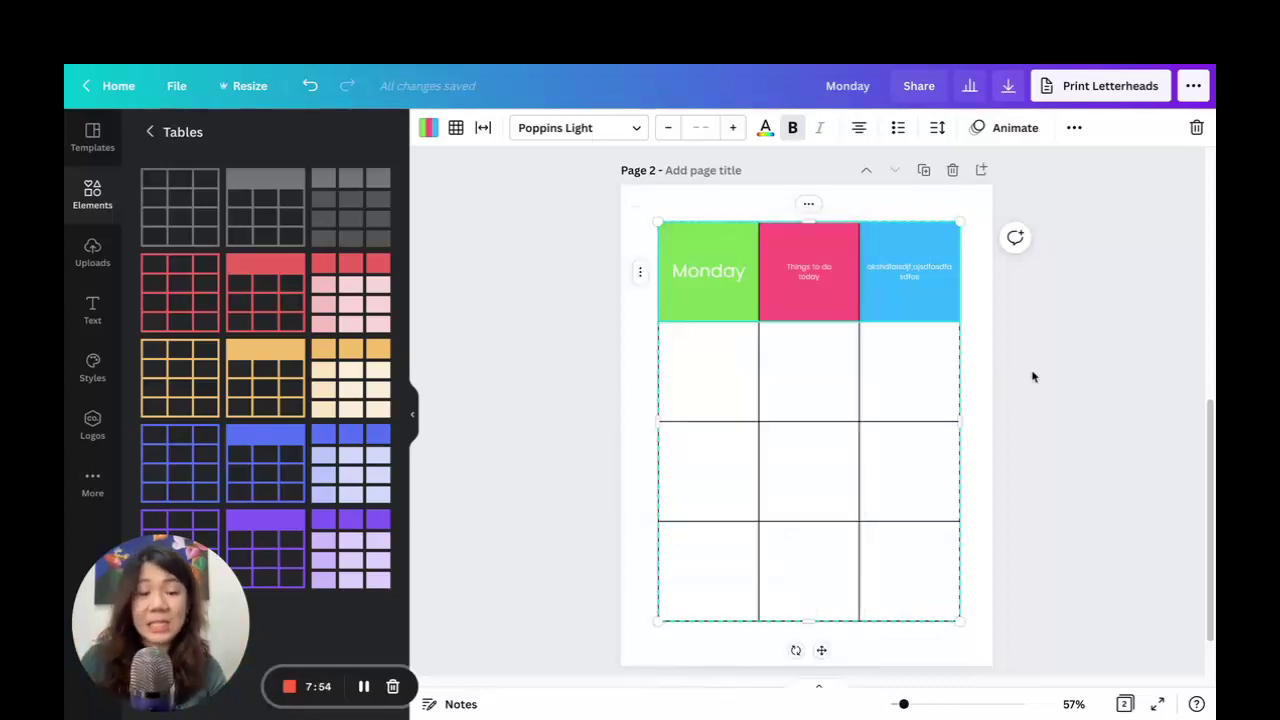
click(1033, 377)
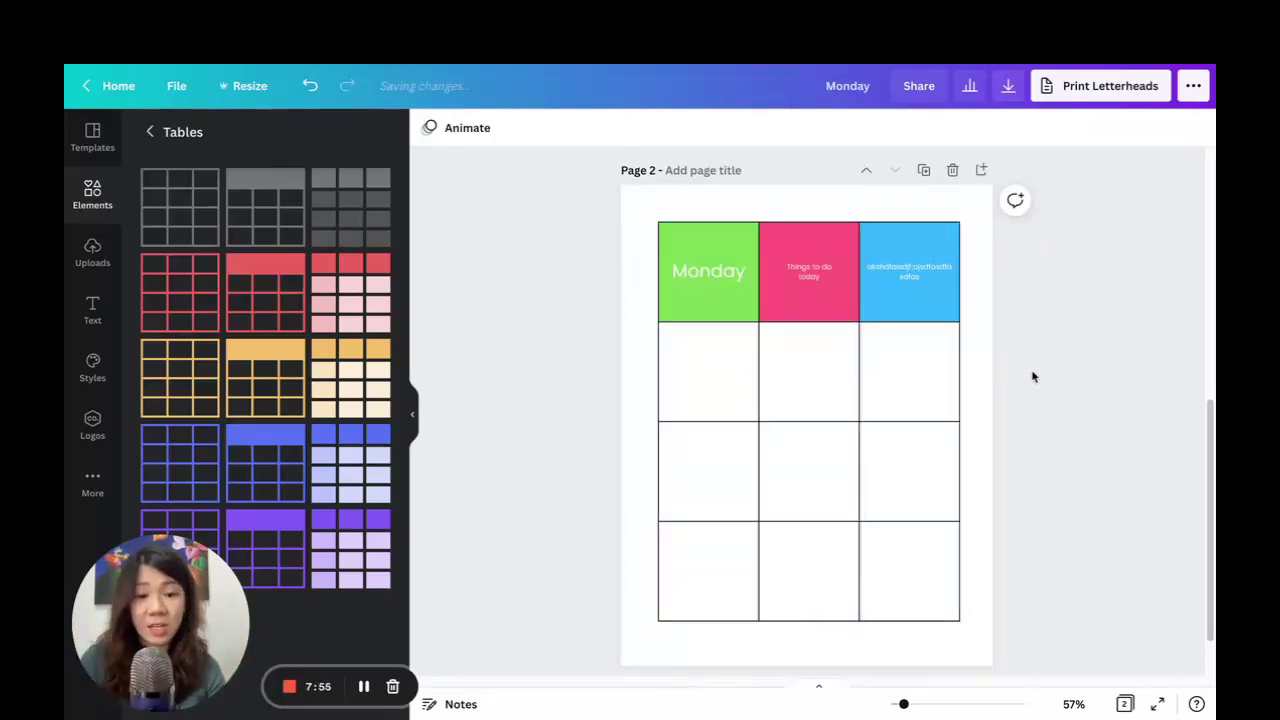
Size the header row of the second page's table to its content
click(900, 264)
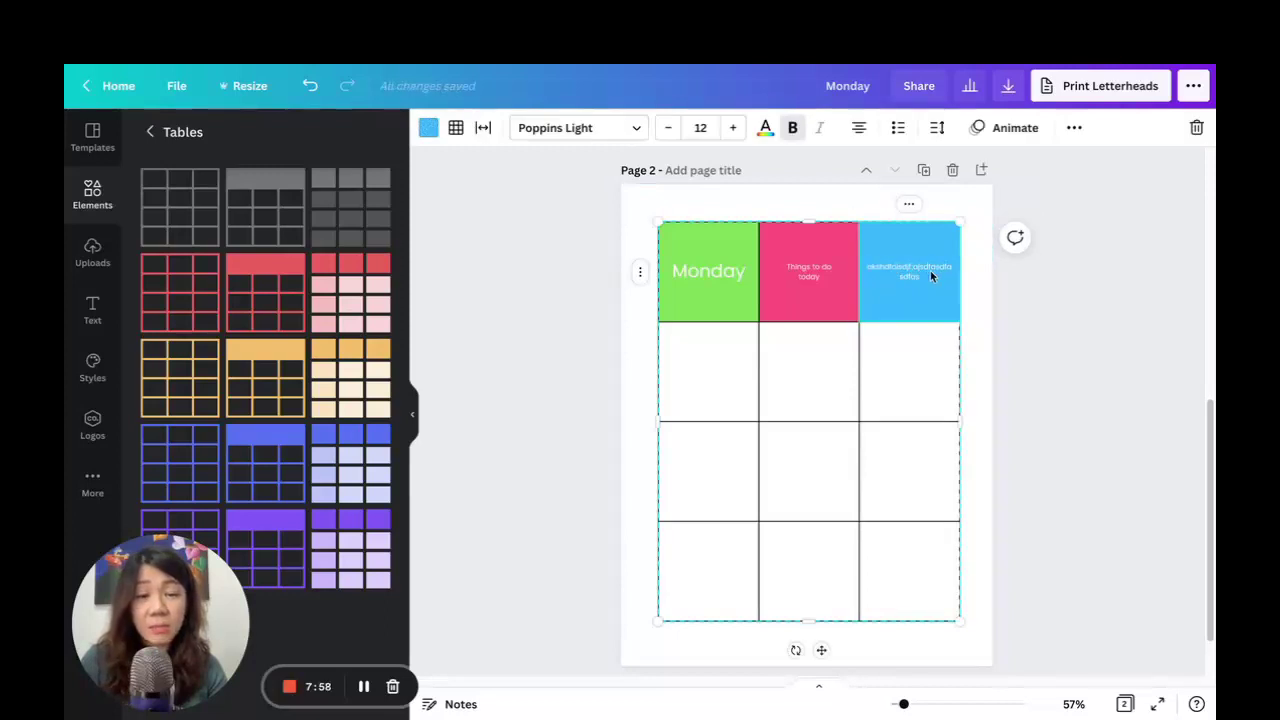
drag(903, 704, 920, 704)
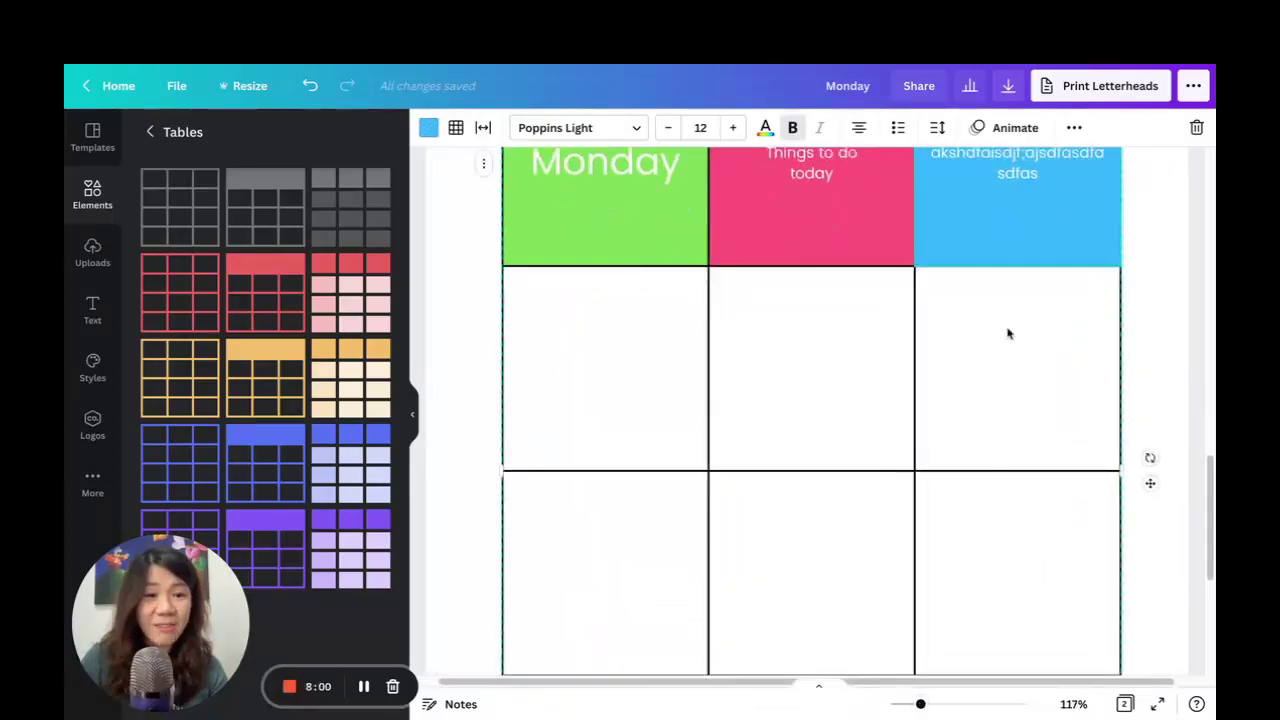
scroll(1012, 323, up, 2)
double_click(1012, 323)
click(1048, 232)
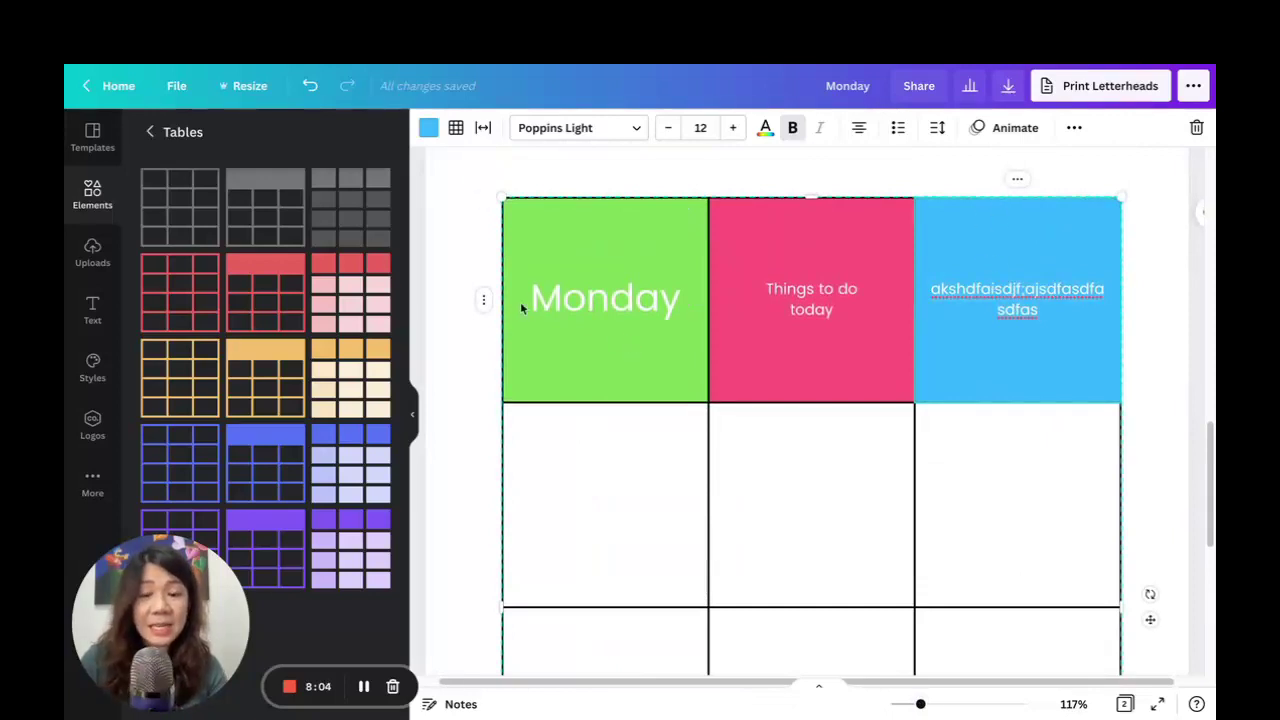
click(484, 299)
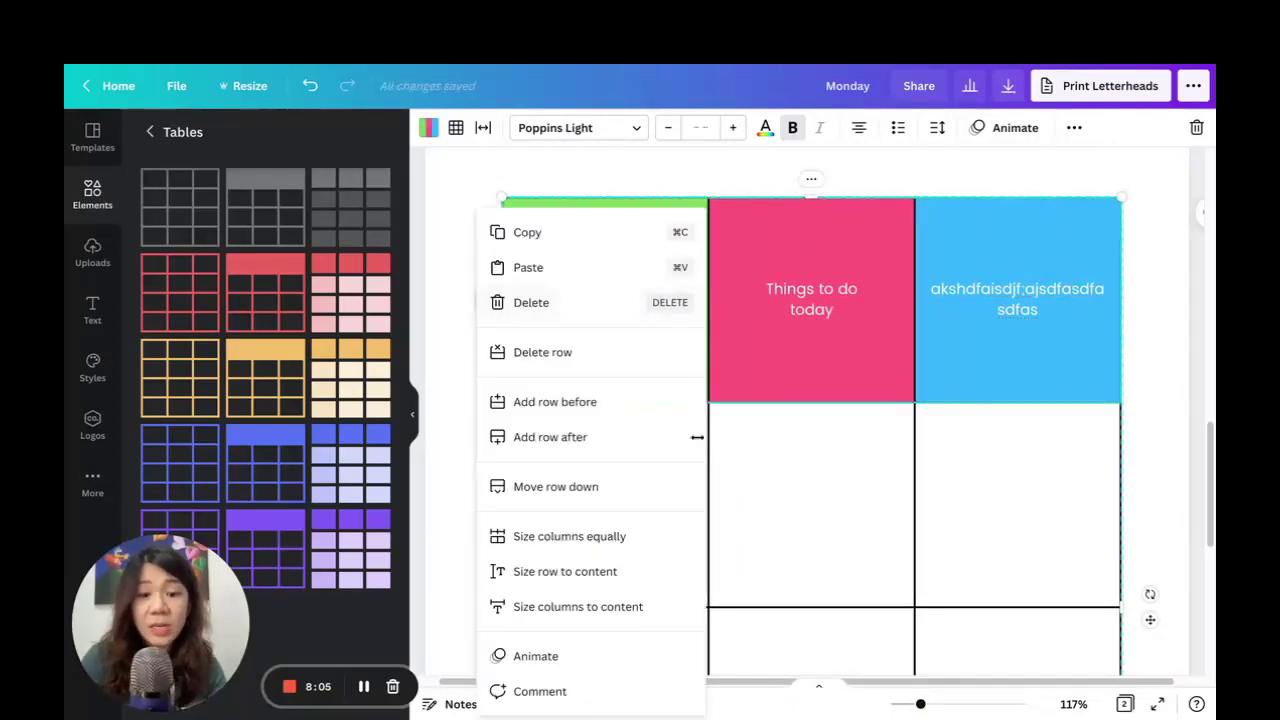
click(558, 577)
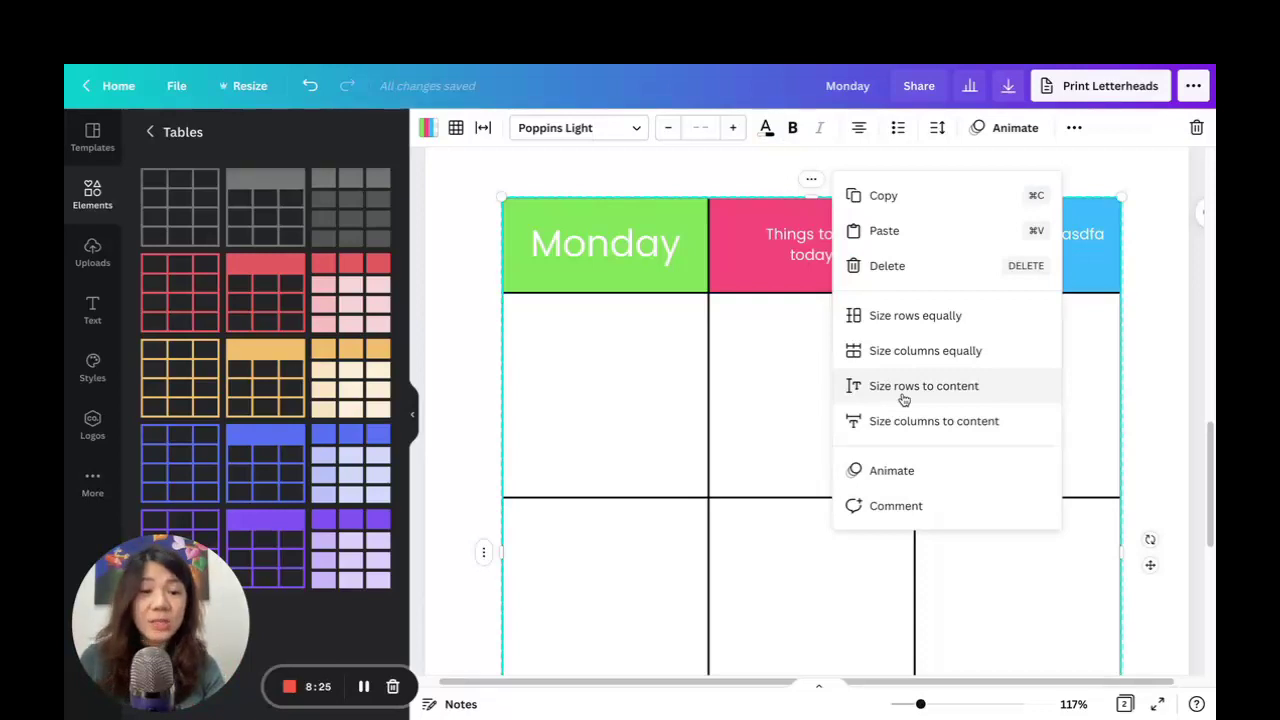
Size all of the table's columns to their content, and follow that by sizing the columns equally
click(905, 421)
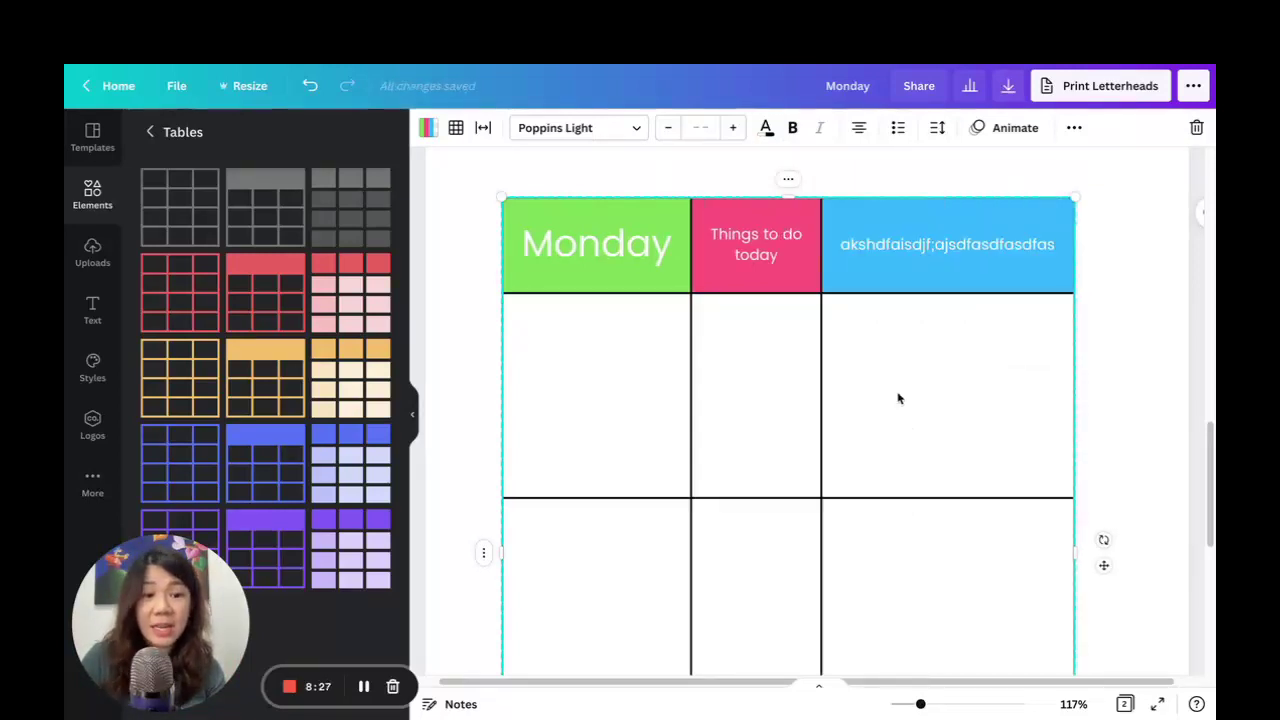
click(309, 85)
click(811, 179)
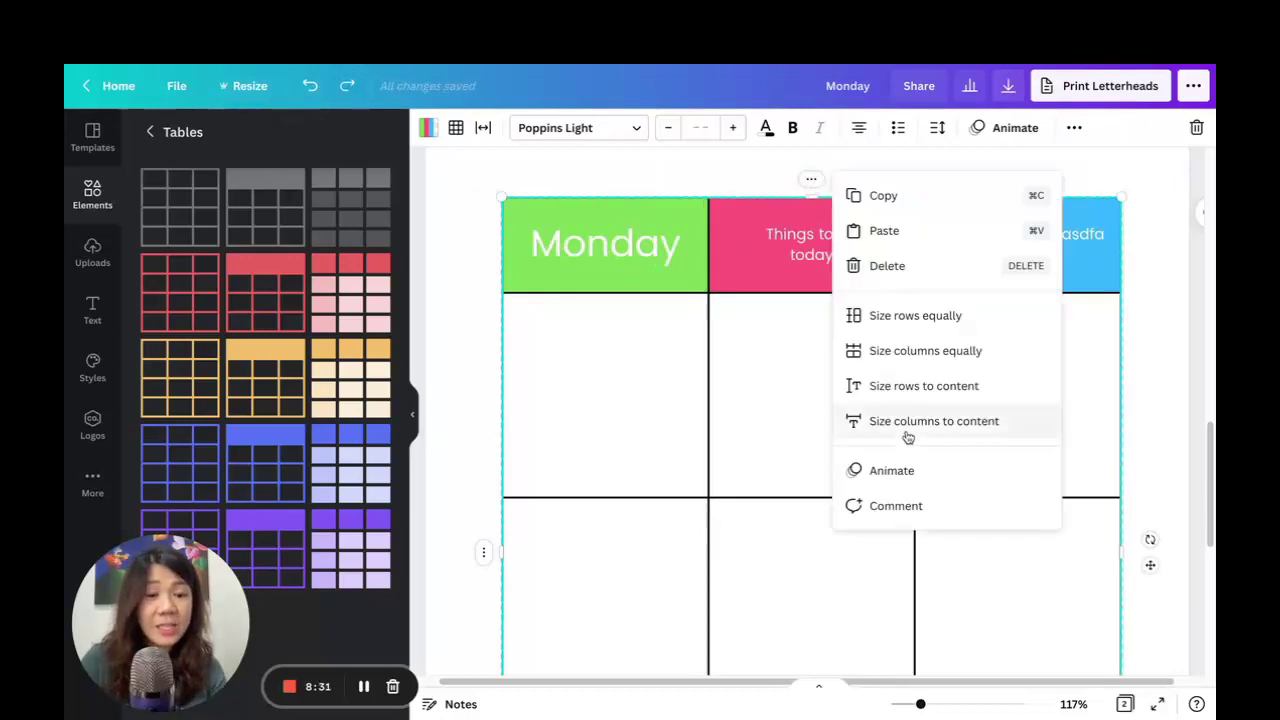
click(907, 430)
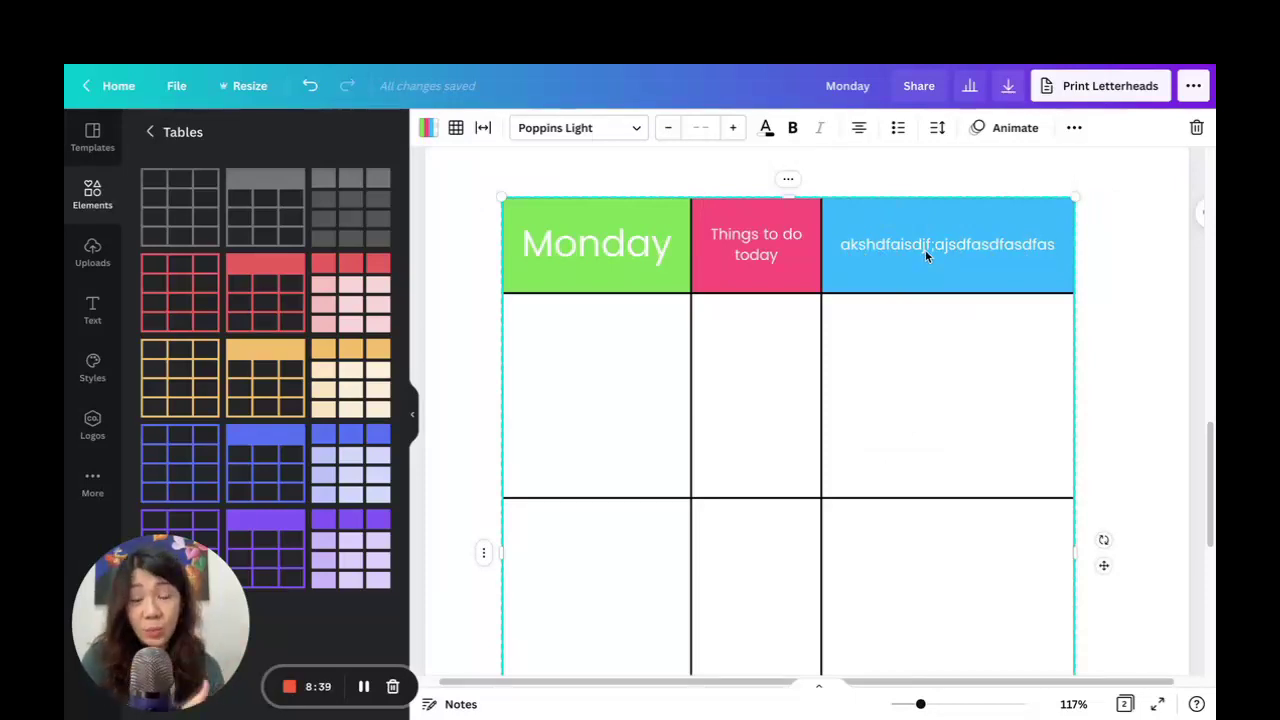
click(788, 179)
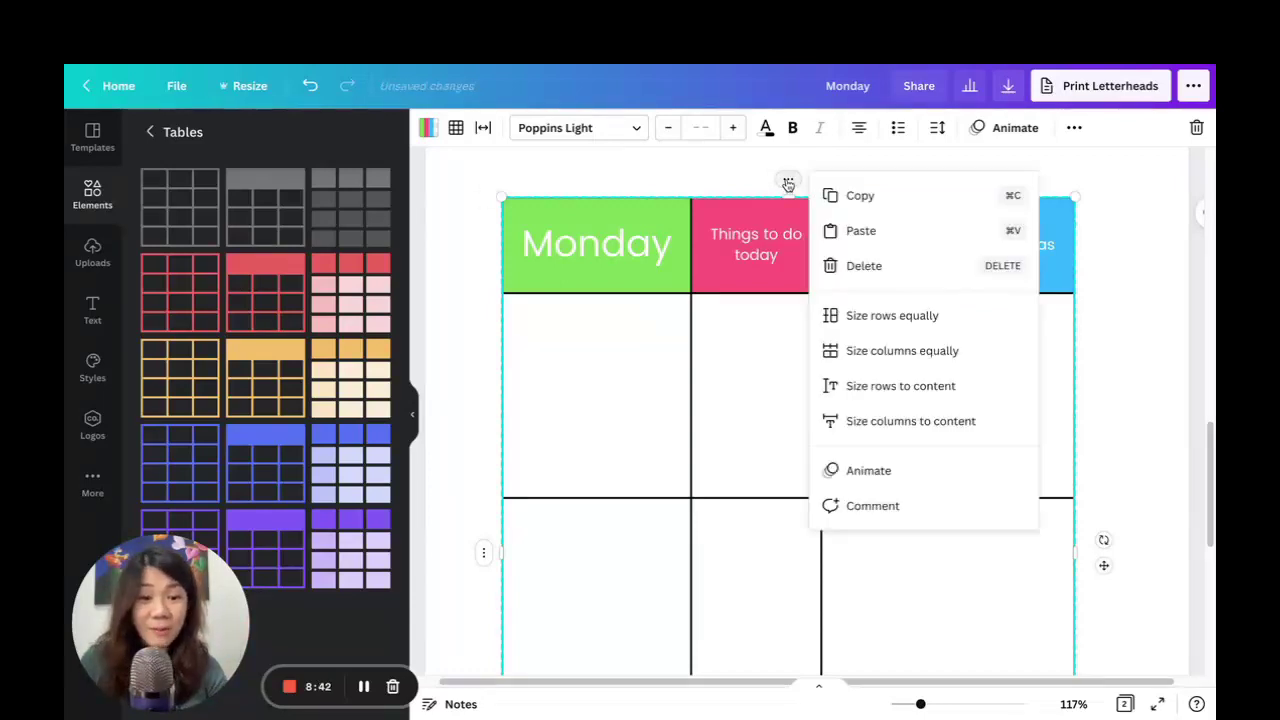
click(917, 357)
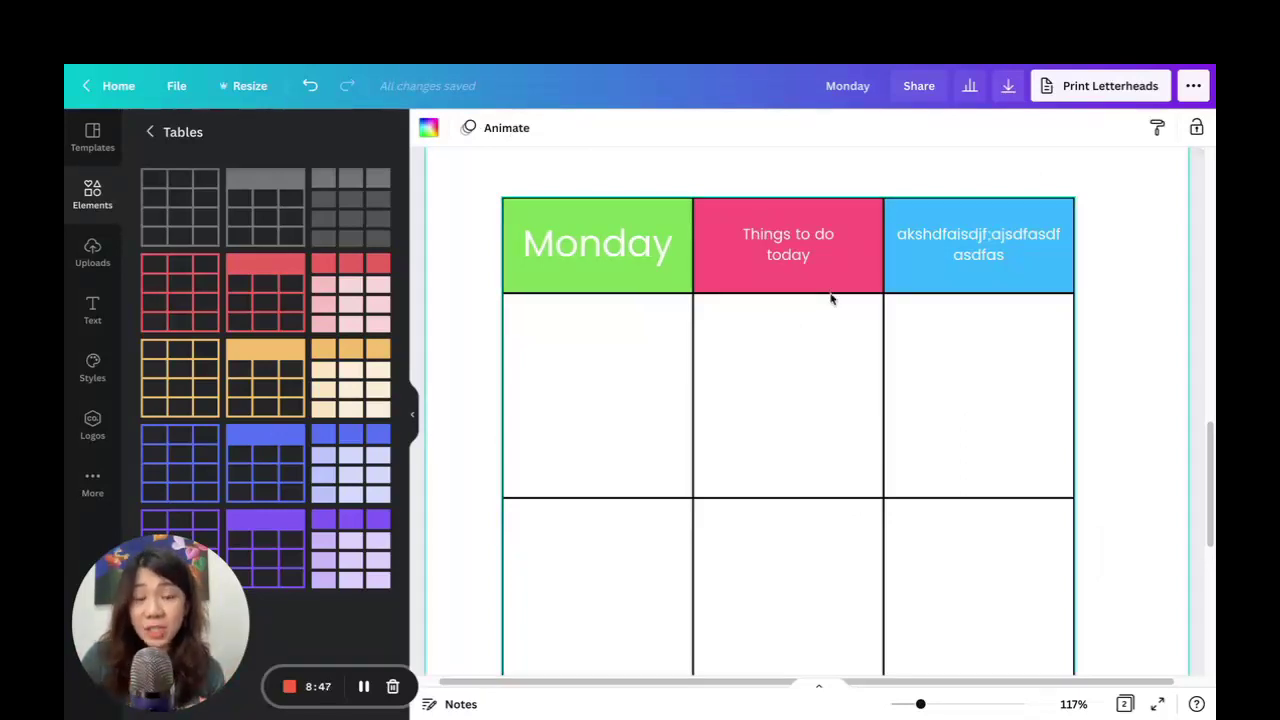
Enter the filler text ";ljsdf;ias;dlfas;dfasdf" in the cell below "Monday" and size that row to its content
click(616, 357)
text(;ljsdf;ias;dlfas;dfasdf)
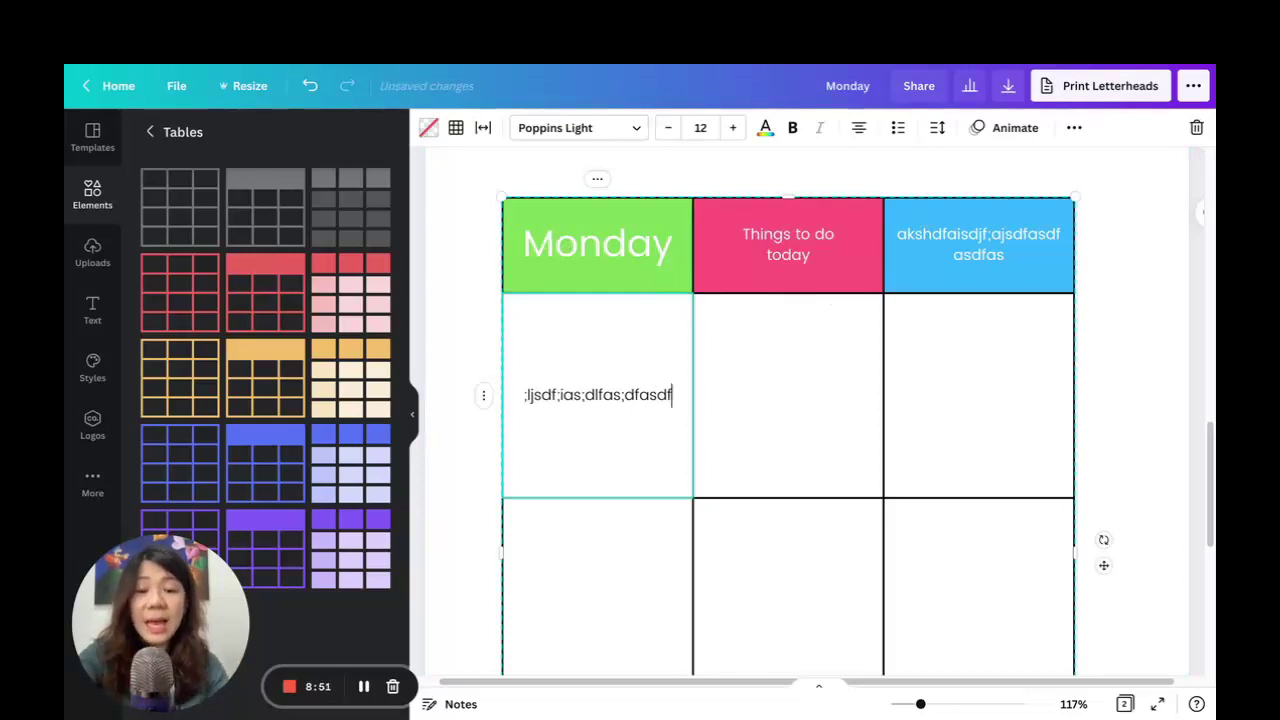
click(483, 395)
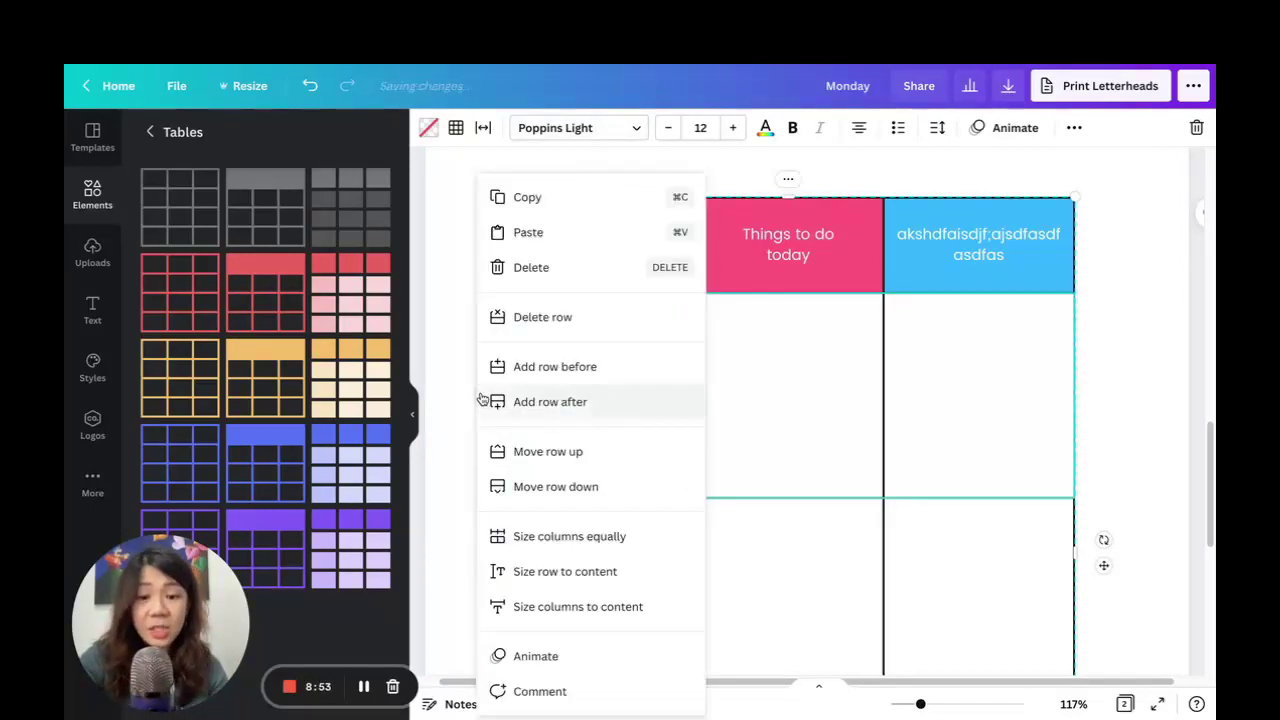
click(586, 571)
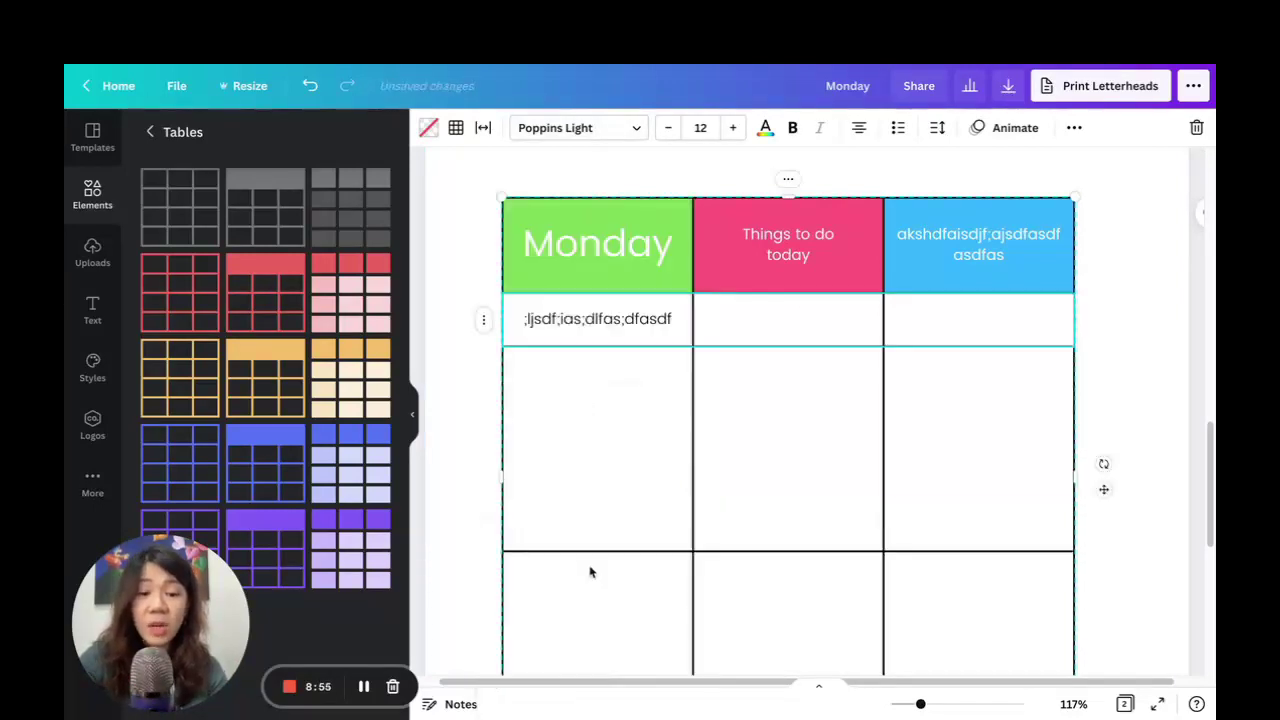
click(1117, 349)
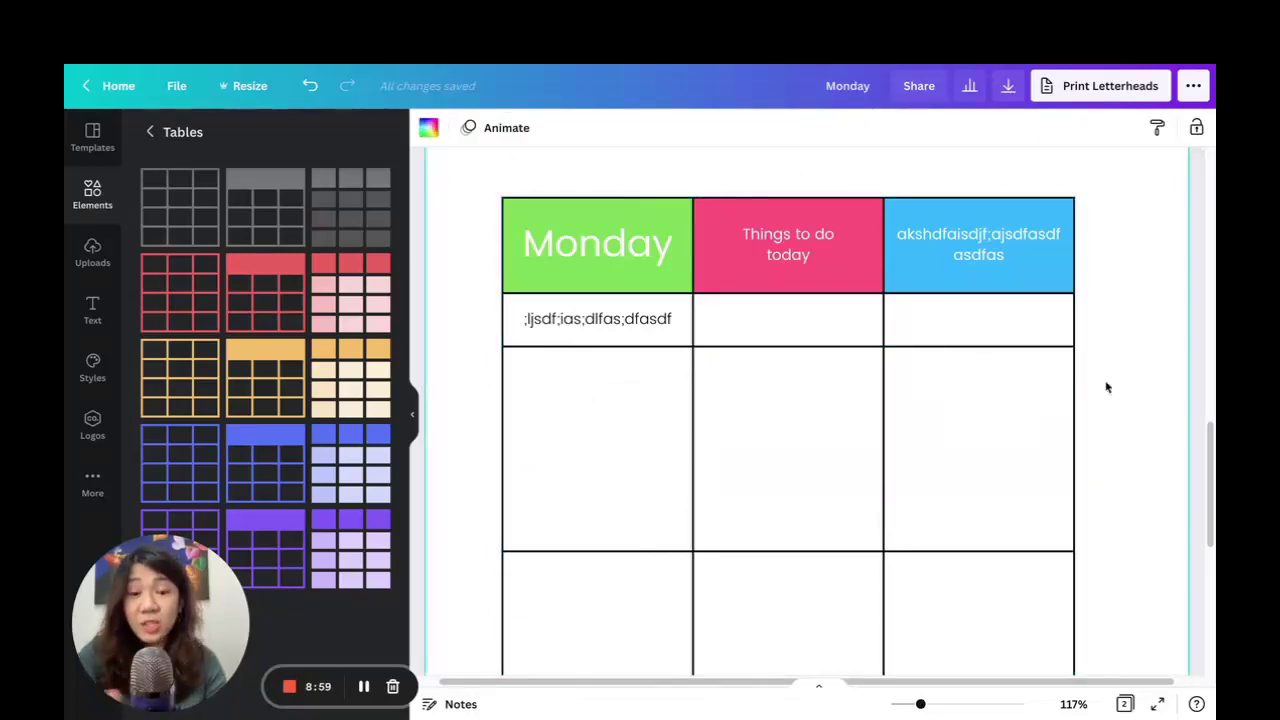
drag(919, 705, 908, 706)
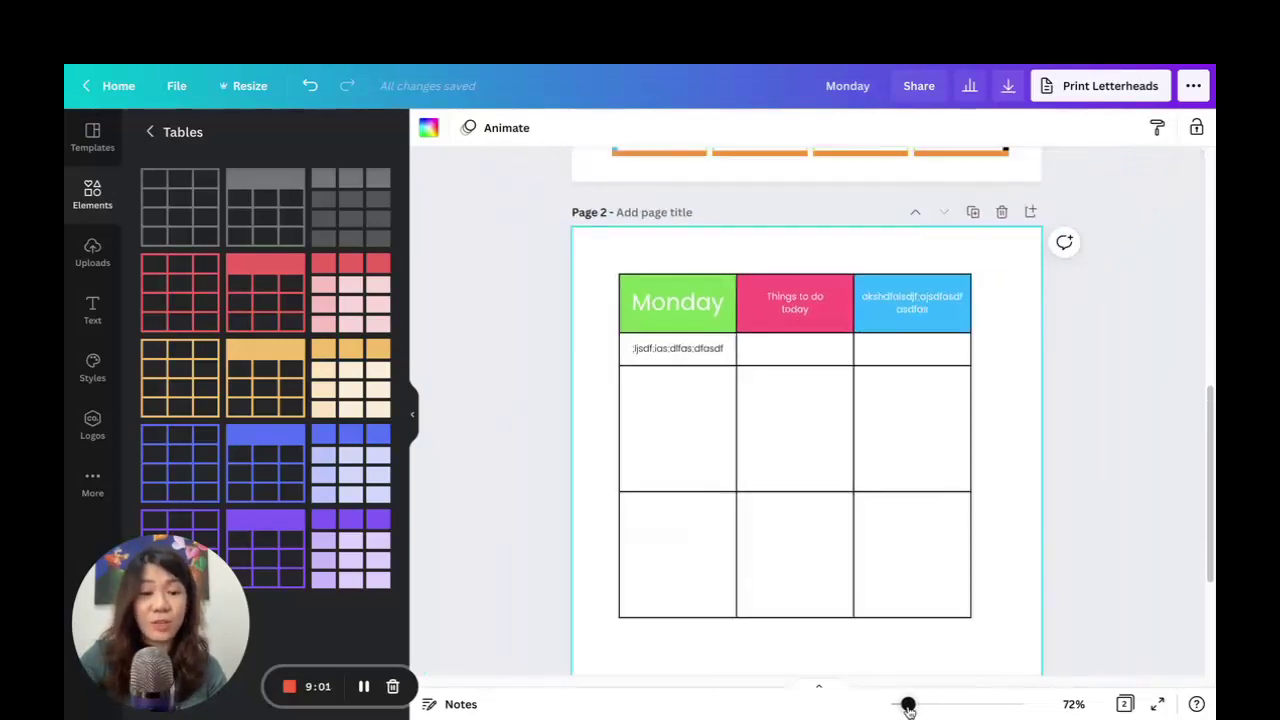
click(1064, 386)
click(868, 314)
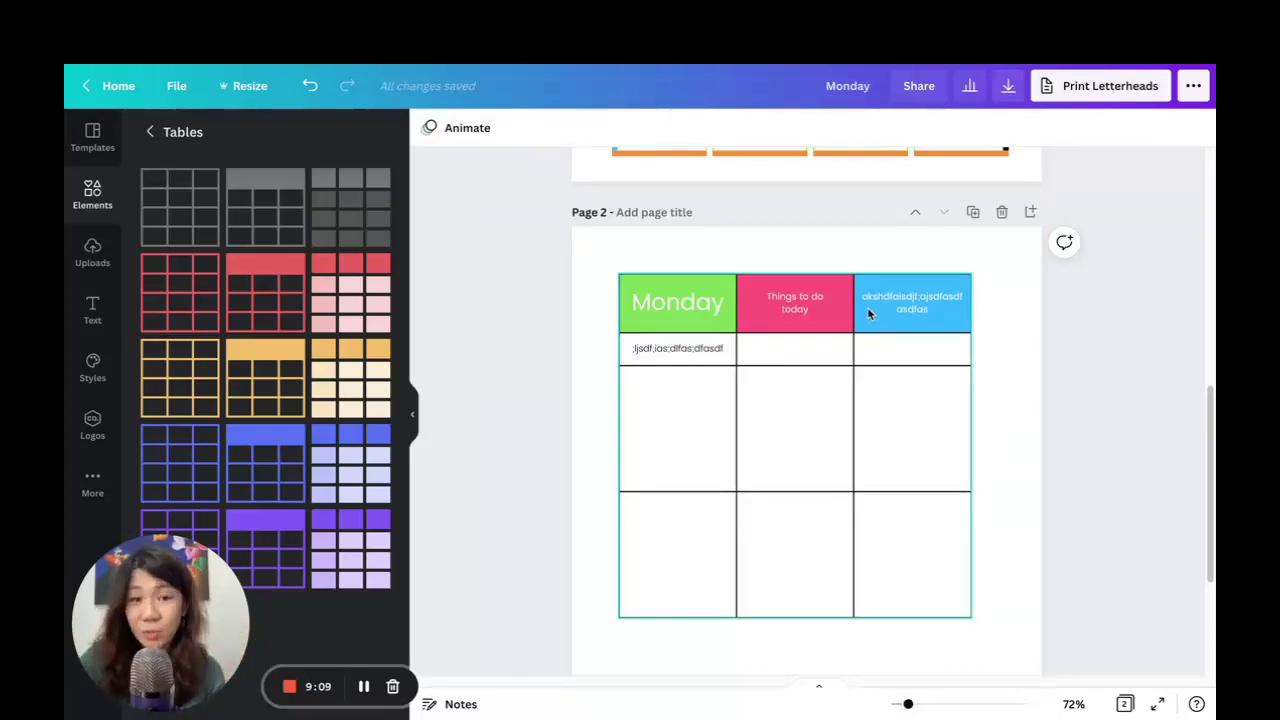
click(1085, 298)
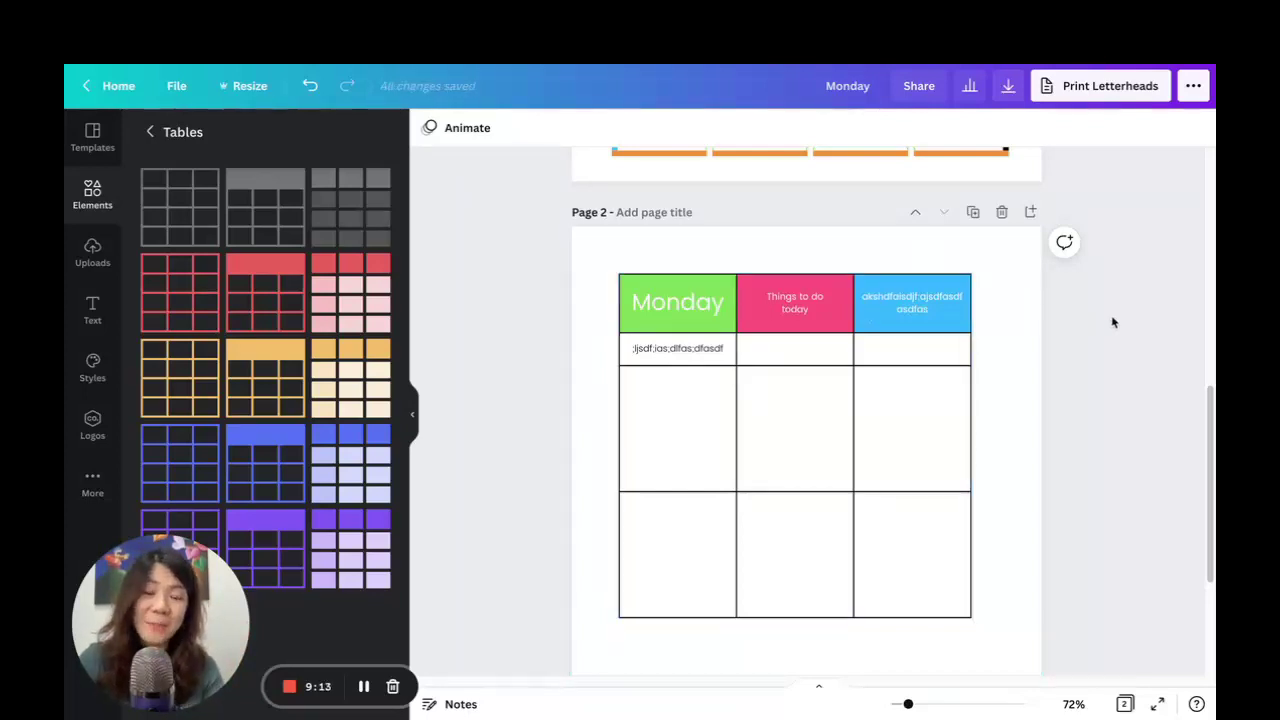